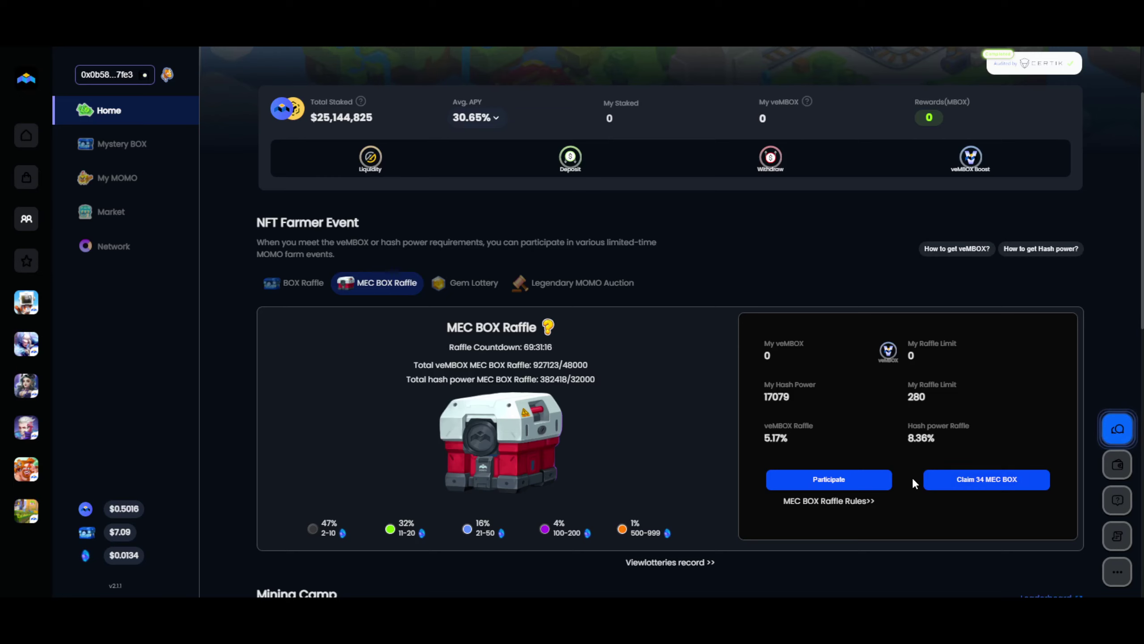
Fill the MEC BOX Hash Power Lottery with the maximum 280 entries to see its 33.8302 MBOX cost (2.205 from the wallet).
scroll(778, 458, down, 4)
scroll(776, 451, down, 4)
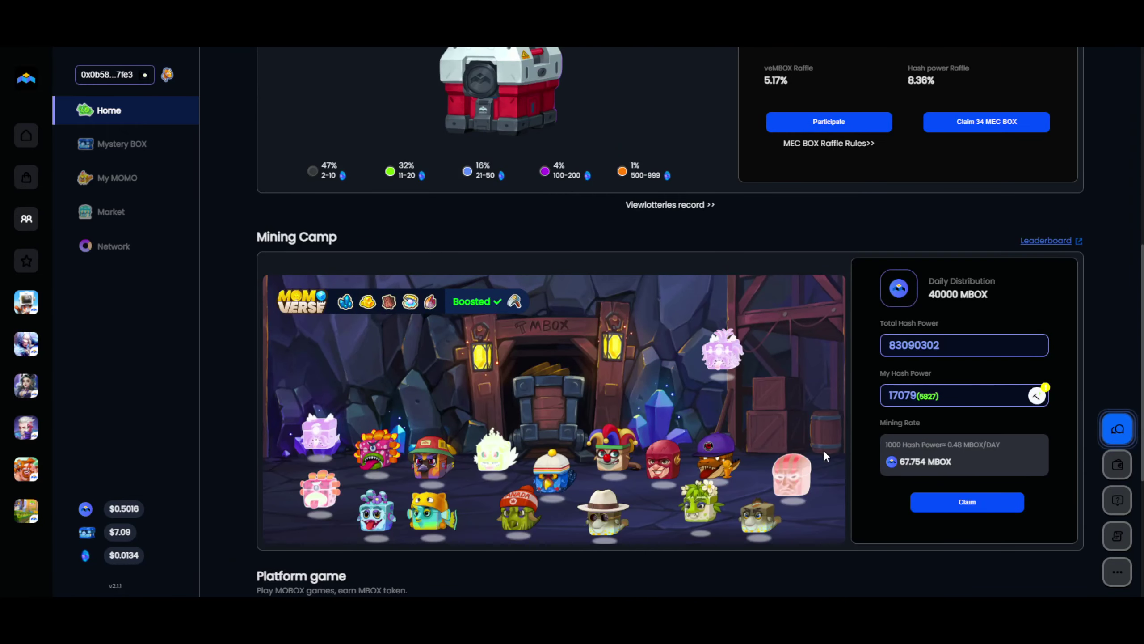
scroll(832, 387, up, 4)
click(829, 301)
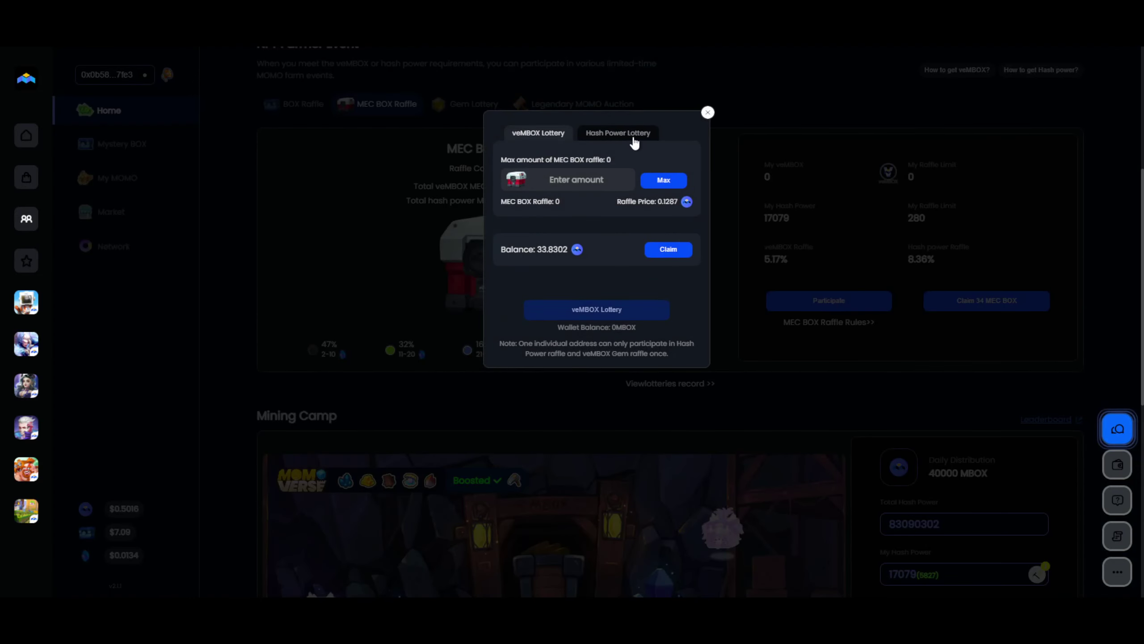
click(634, 139)
click(663, 180)
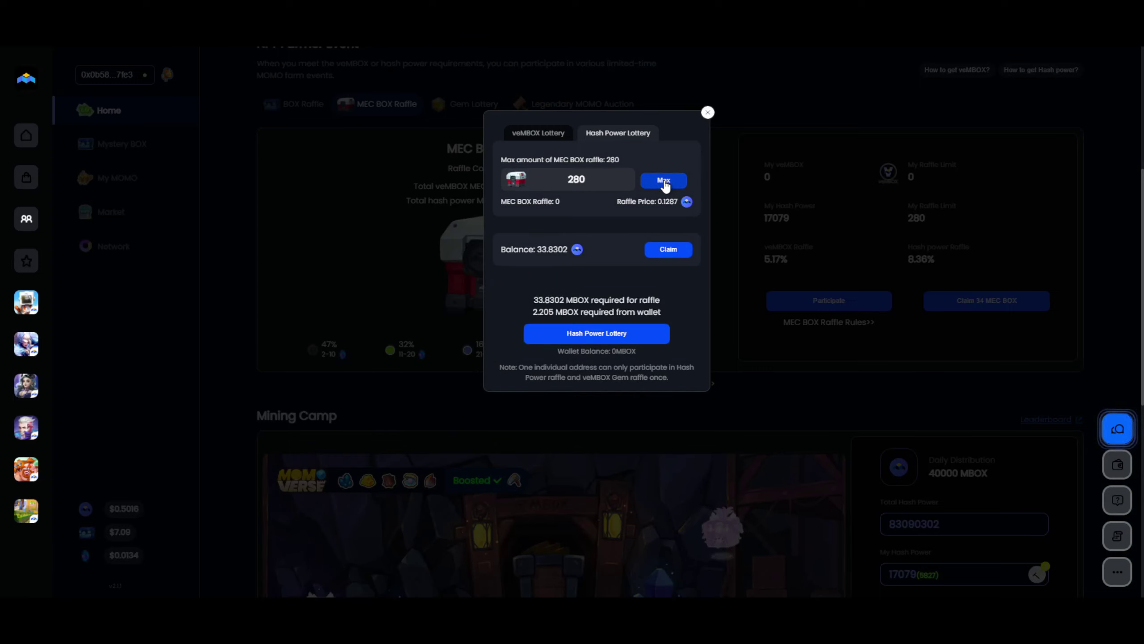
double_click(546, 310)
click(546, 307)
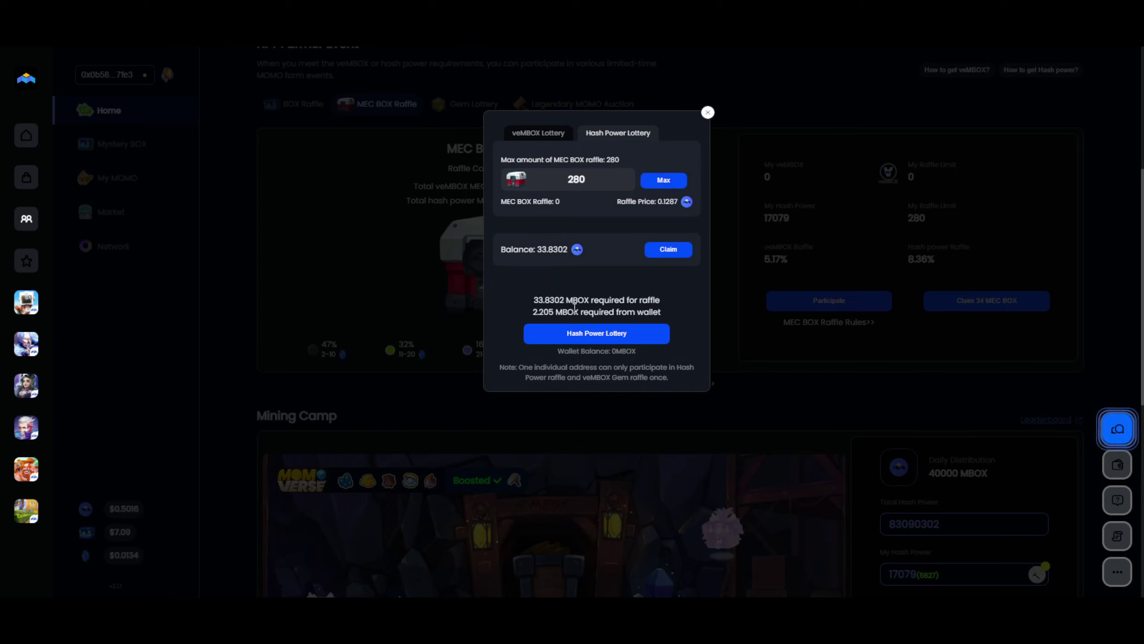
Close the raffle dialog and sign in with MBOX WALLET, revealing 1.718109 MBOX and 5,189.840012 MEC.
click(707, 114)
scroll(713, 271, up, 4)
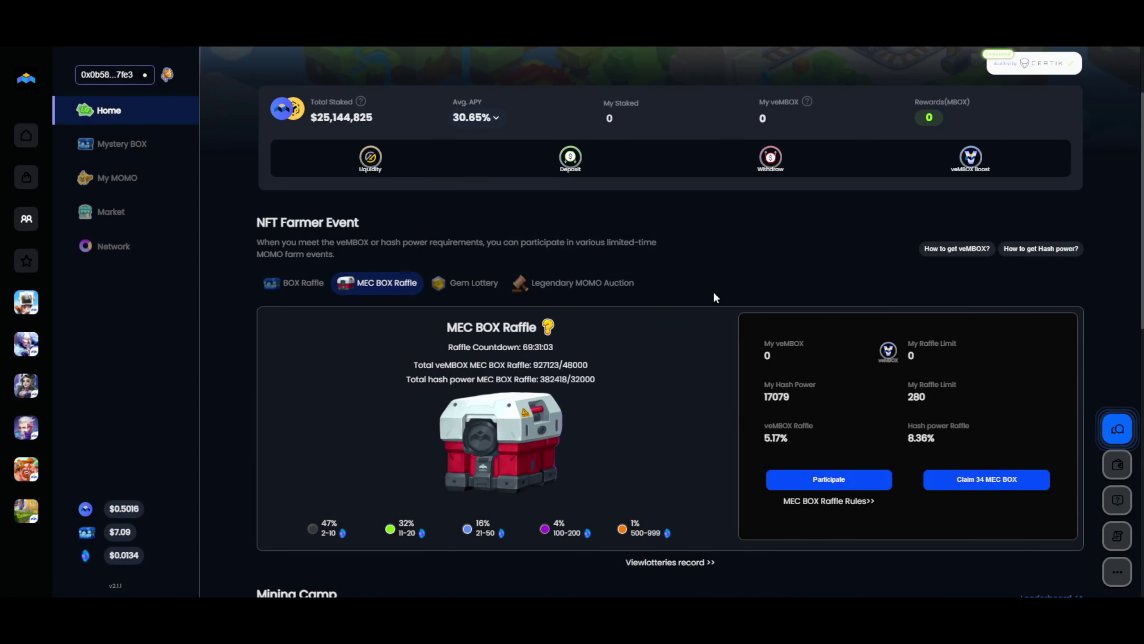
click(1118, 465)
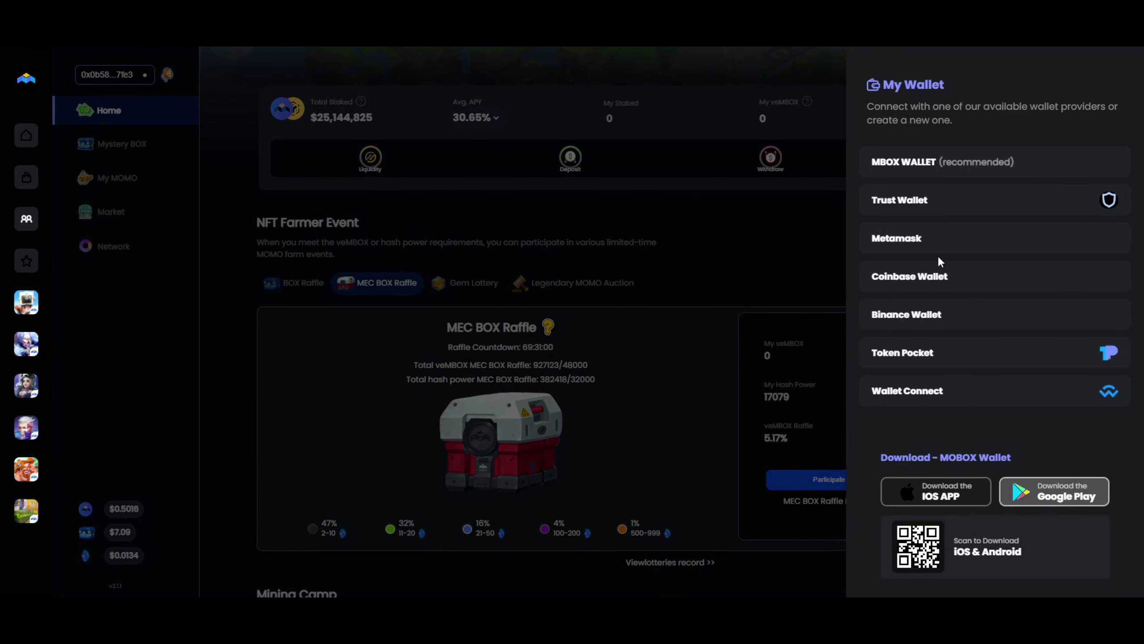
click(943, 222)
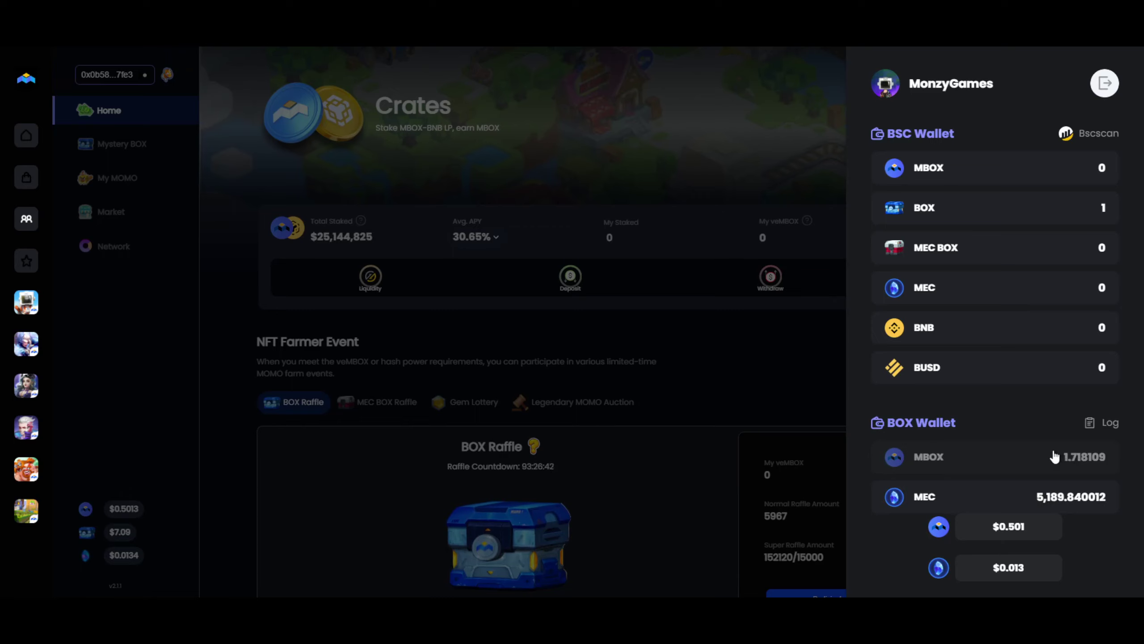
Start a MEC transfer from the BOX wallet to the Trezor account's address copied from MetaMask.
click(1057, 498)
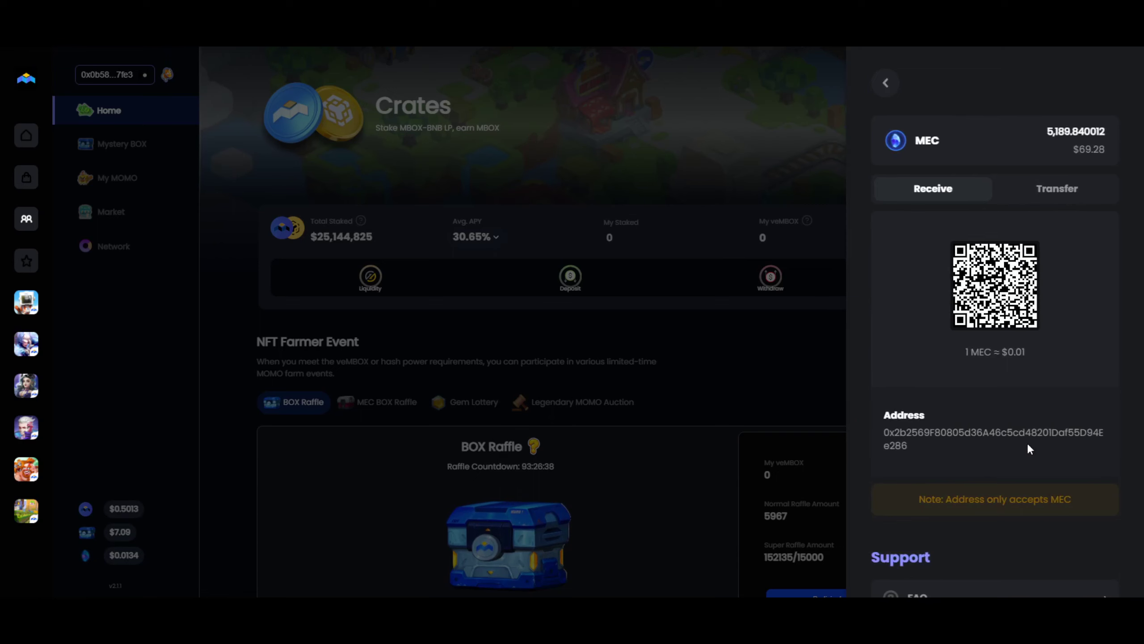
click(1081, 197)
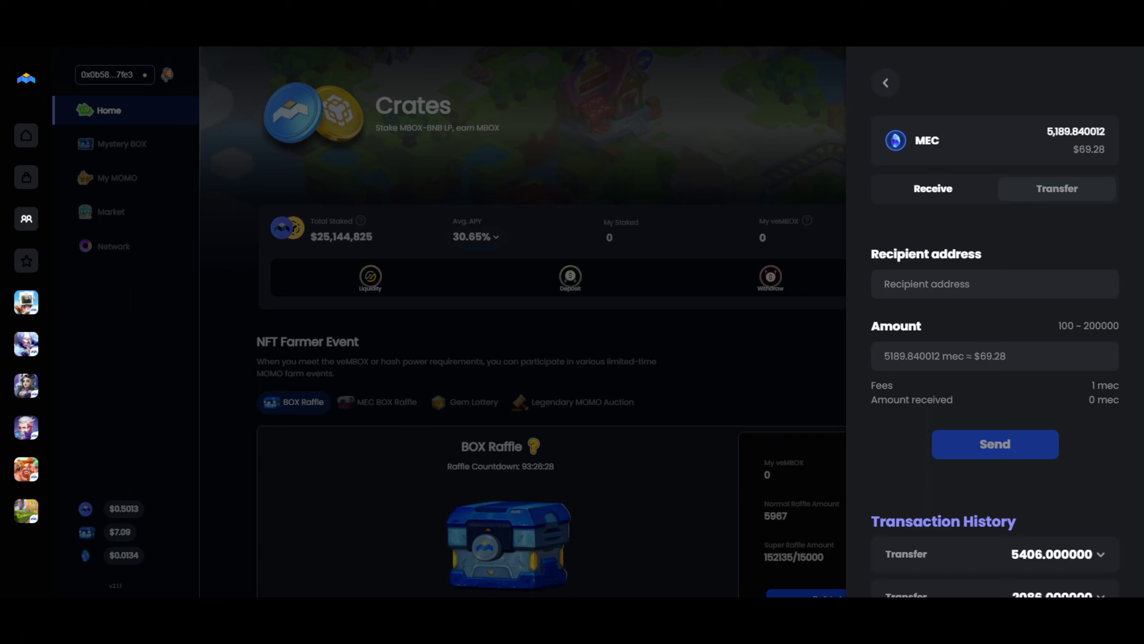
key(alt+shift+m)
click(956, 86)
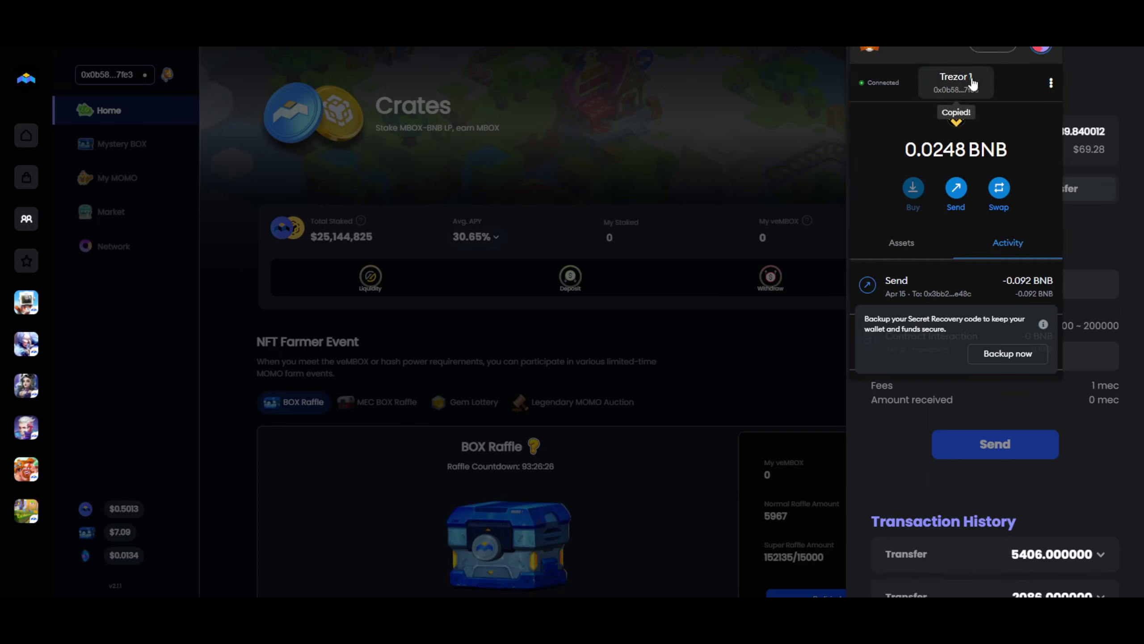
click(1101, 229)
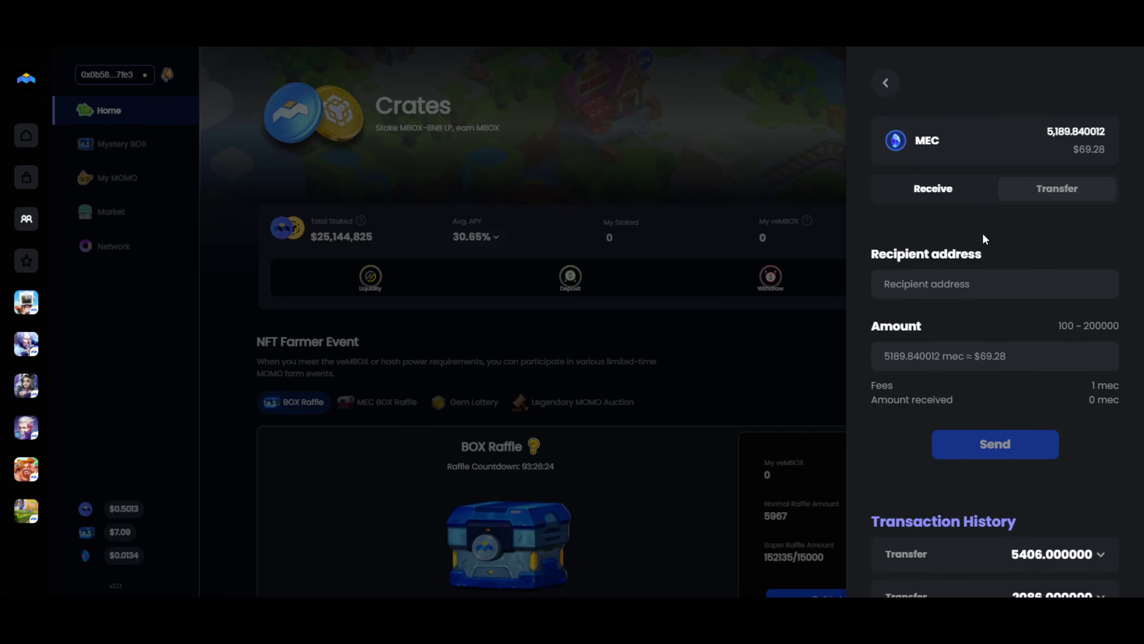
text(0x0b580D170A5a3afe5709c056131f6E0721af7fe3)
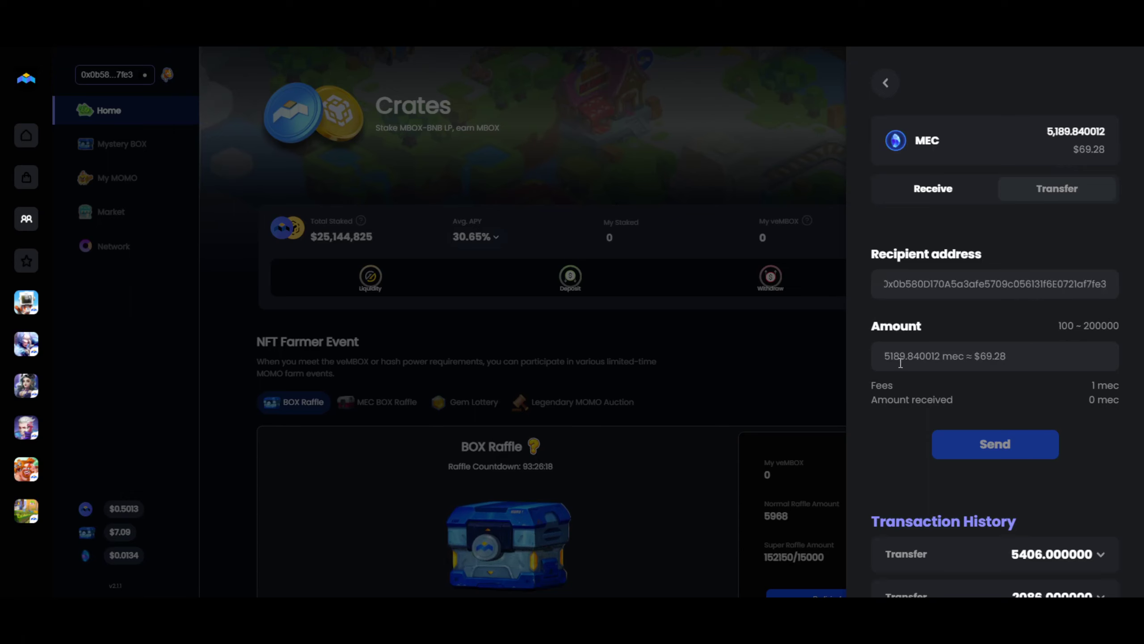
Enter 5189 MEC, submit the transfer and request its verification code.
click(933, 358)
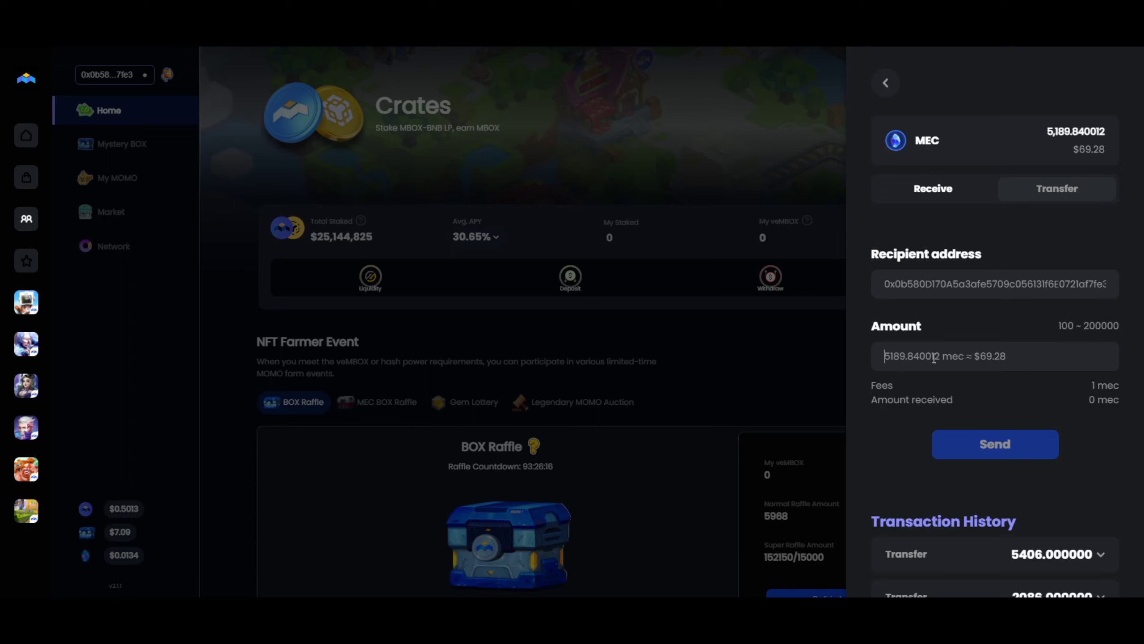
text(5189)
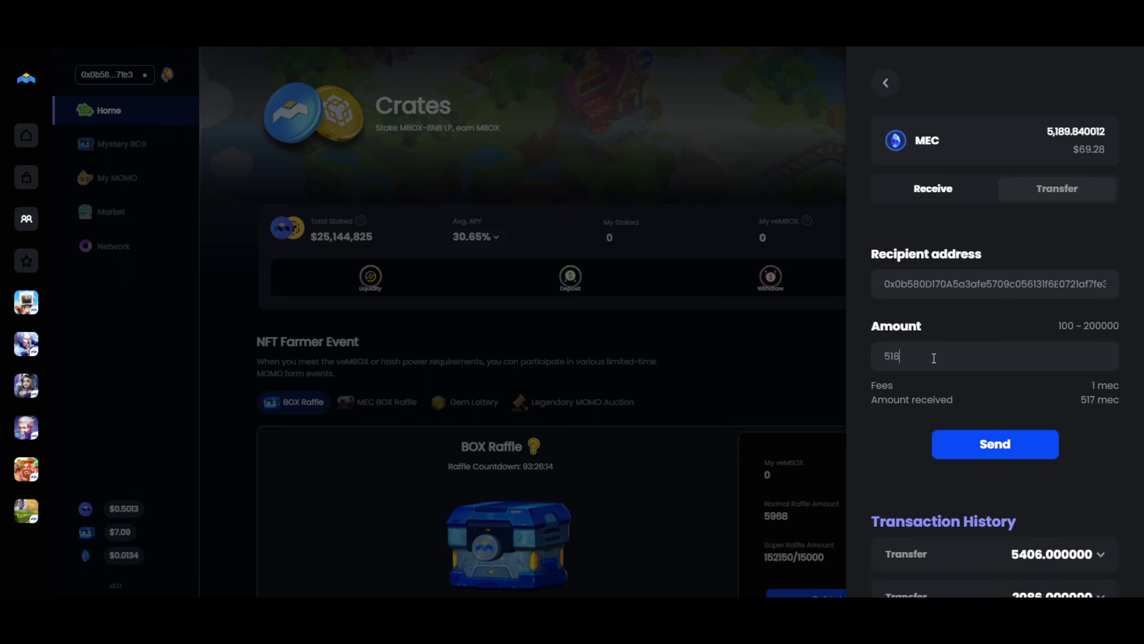
click(987, 452)
click(1010, 454)
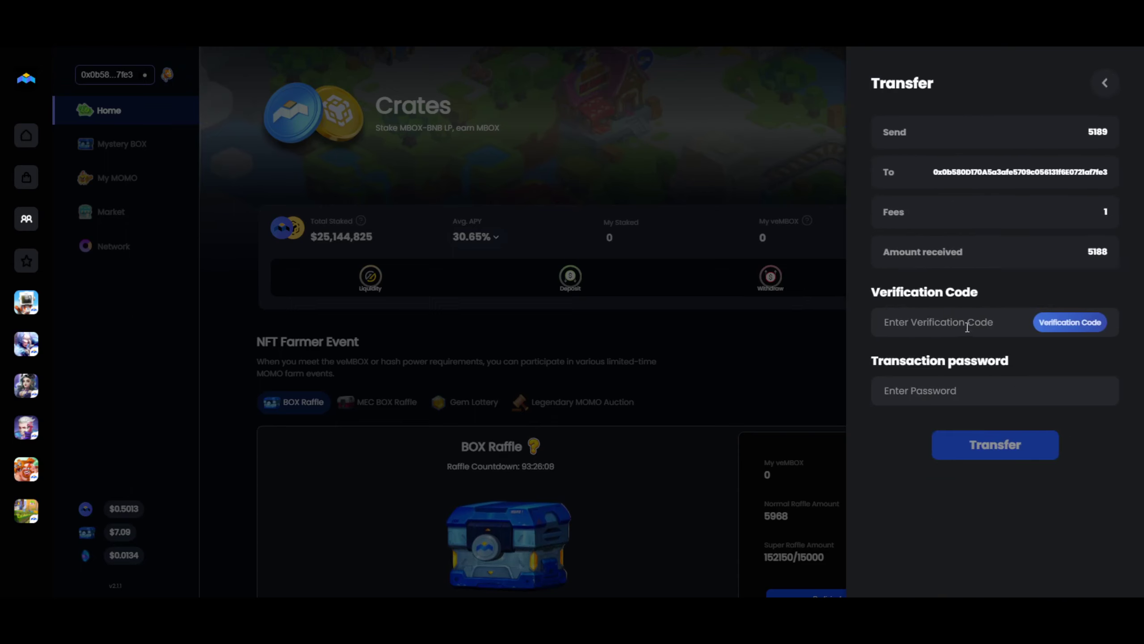
click(1048, 325)
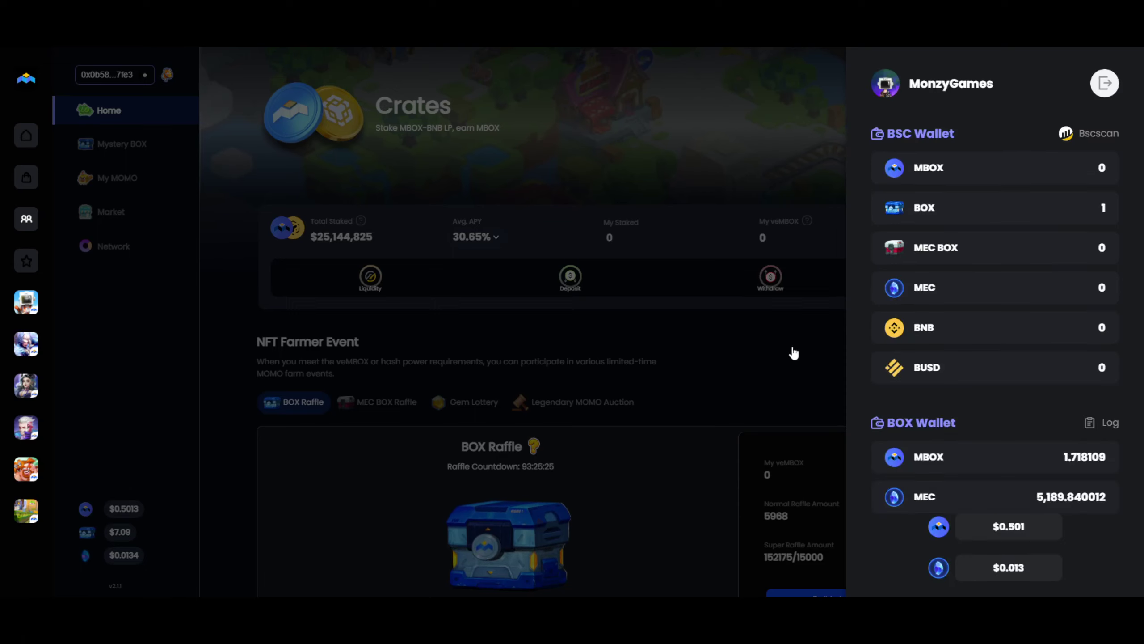
Check the connected address's balances (893 MEC on BSC), then log out of the MBOX wallet.
click(703, 342)
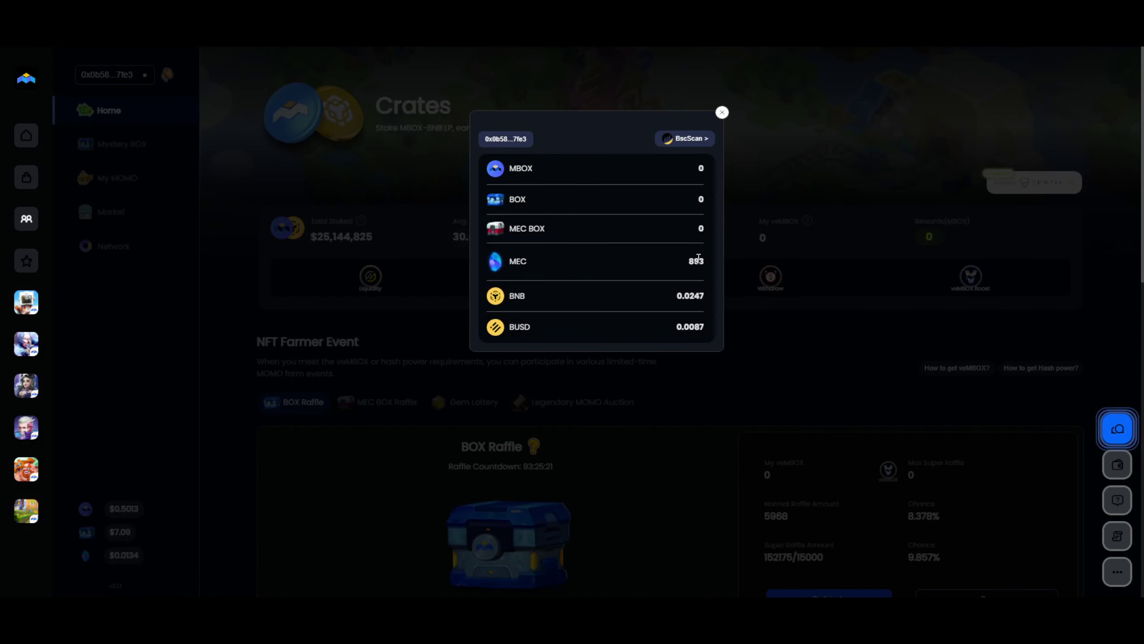
double_click(692, 262)
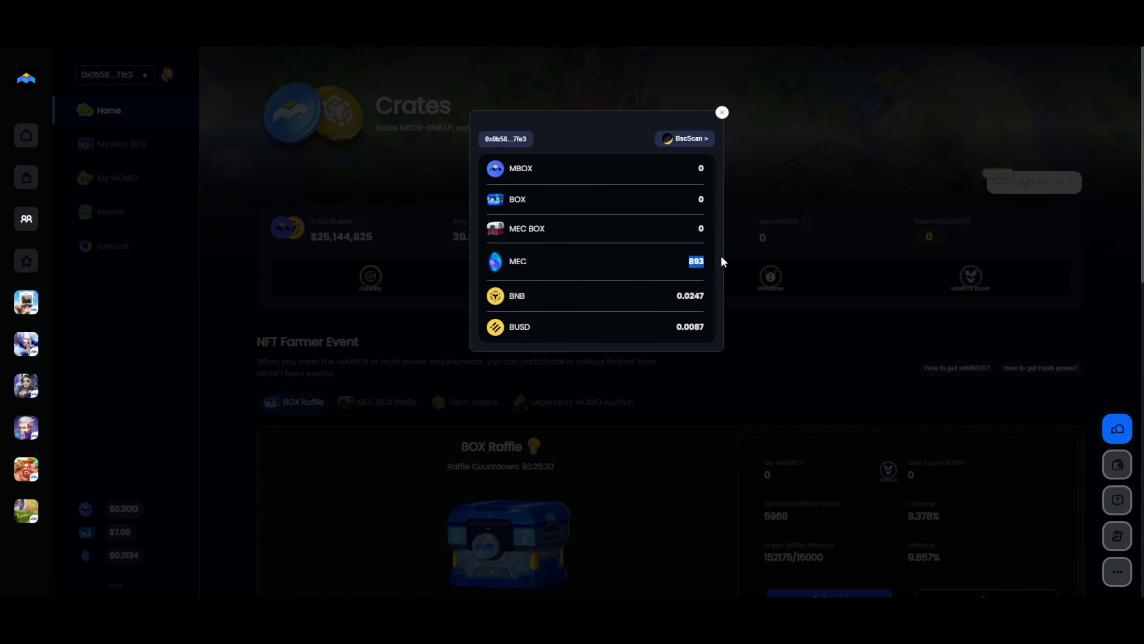
click(782, 372)
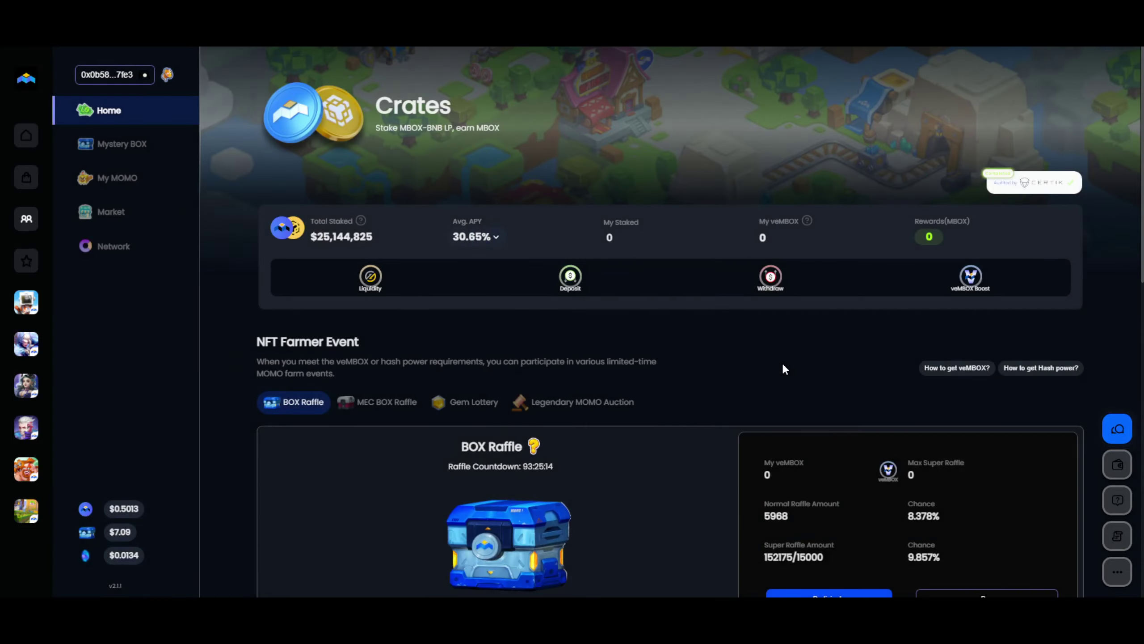
click(1117, 465)
click(1104, 85)
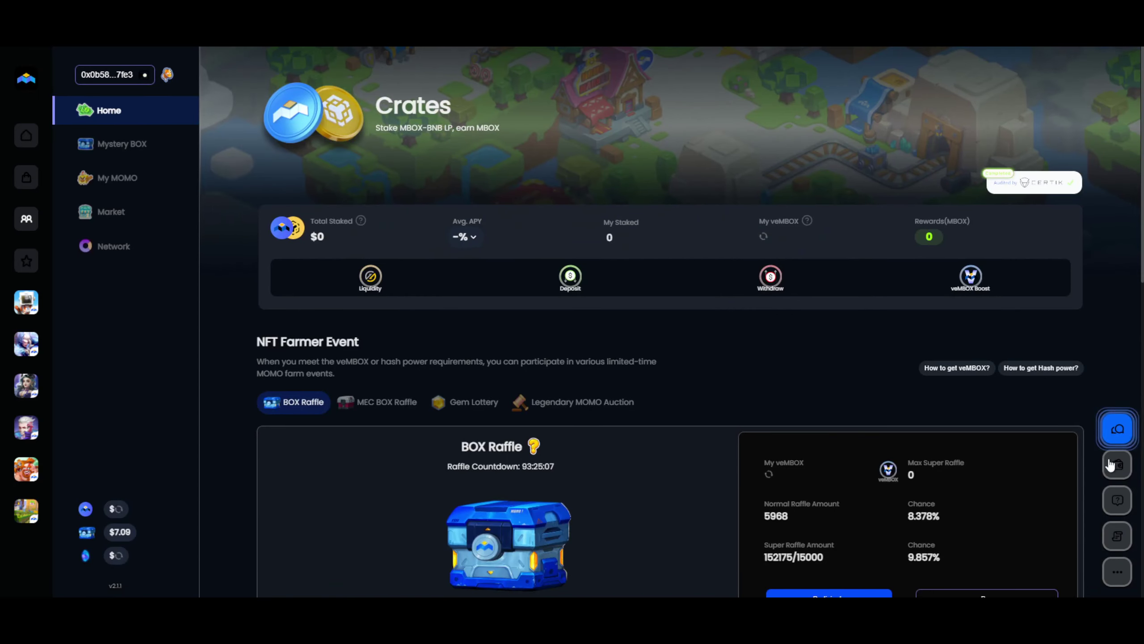
Connect through MetaMask with the Trezor device, showing 126.071752 MBOX and 1,320.637189 MEC in the BOX Wallet.
click(1118, 465)
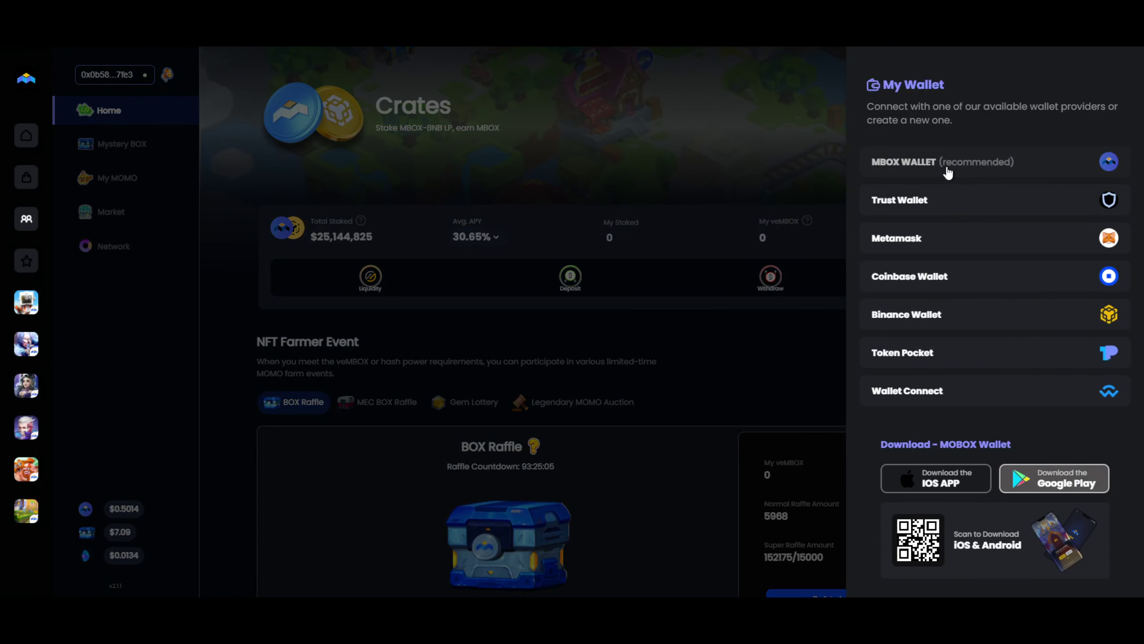
click(969, 243)
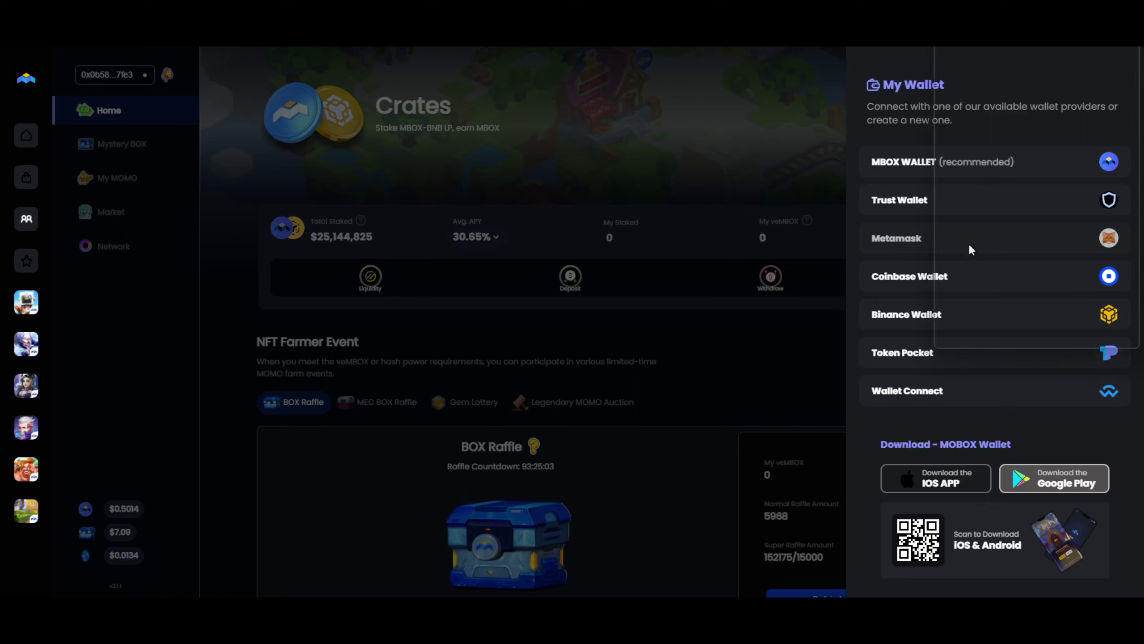
click(1081, 311)
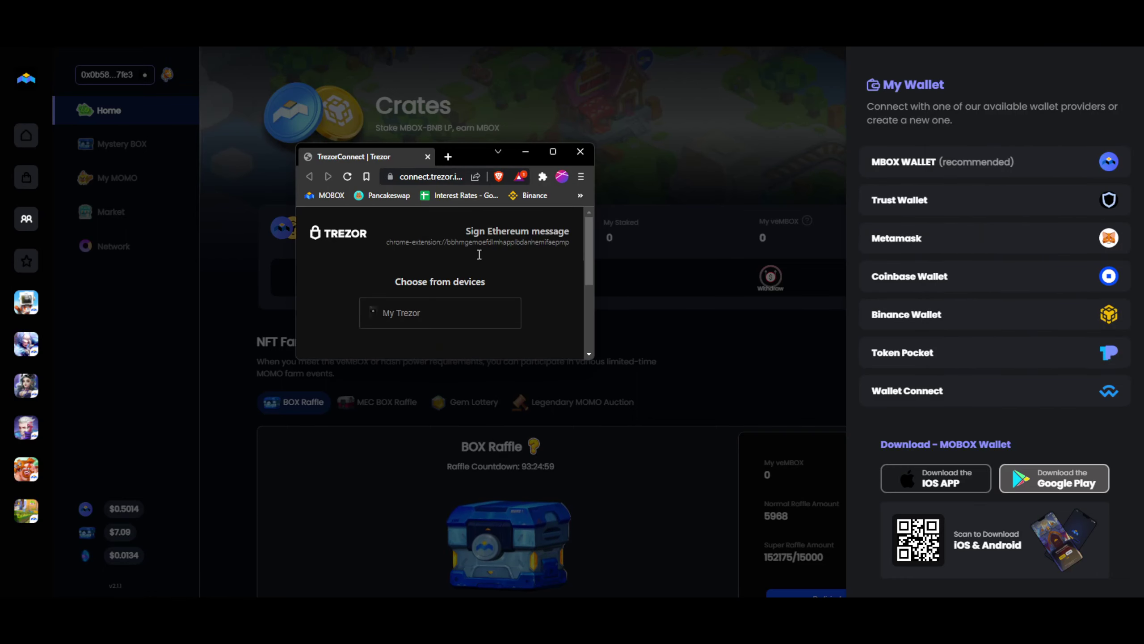
drag(464, 362, 462, 446)
scroll(477, 371, down, 1)
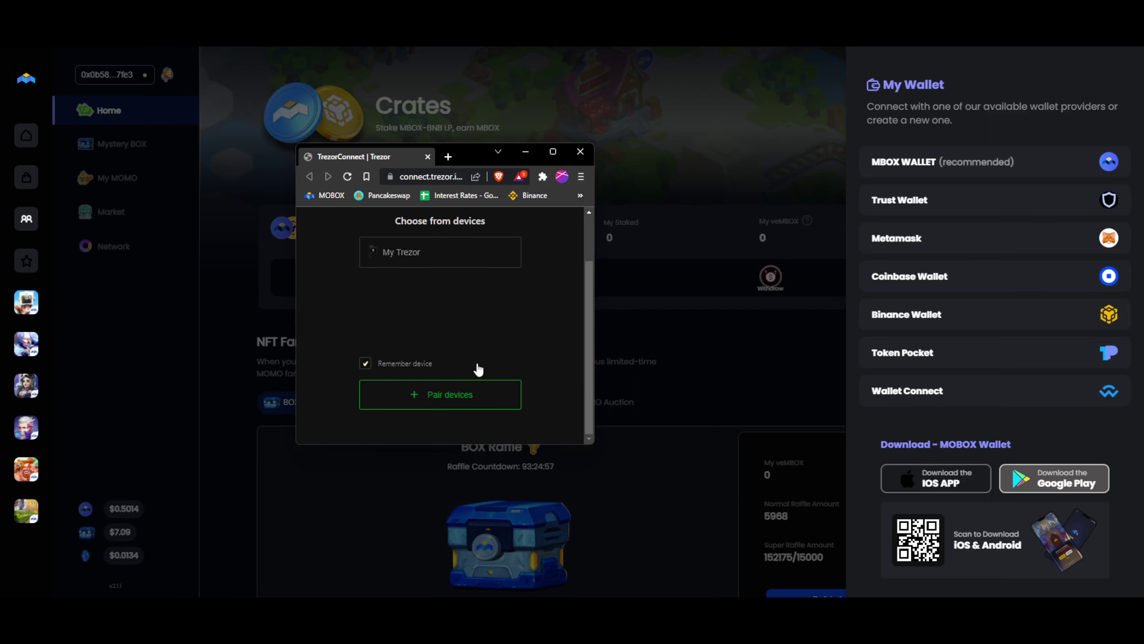
scroll(501, 365, up, 1)
click(415, 311)
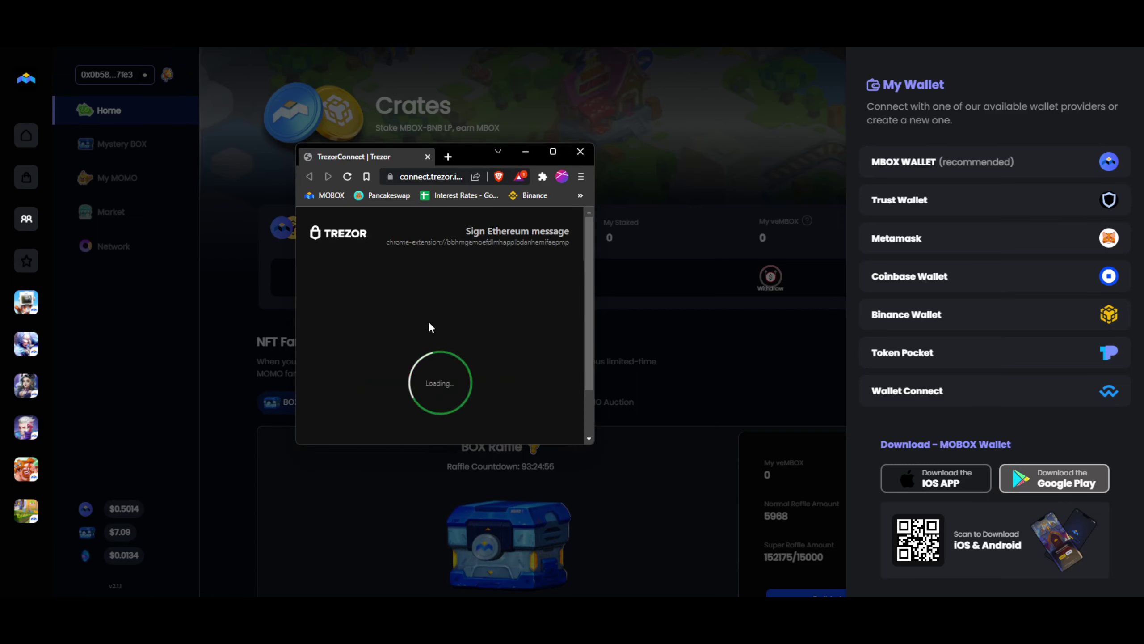
scroll(518, 325, down, 1)
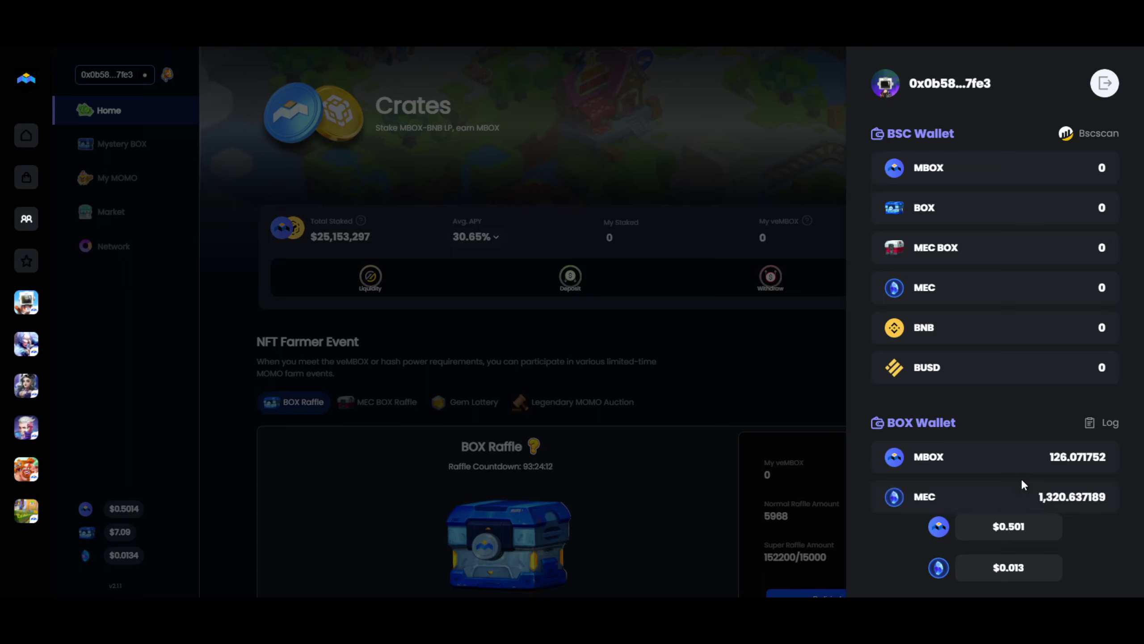
Set up and confirm a 1320 MEC transfer from the BOX wallet.
click(1044, 497)
click(1057, 189)
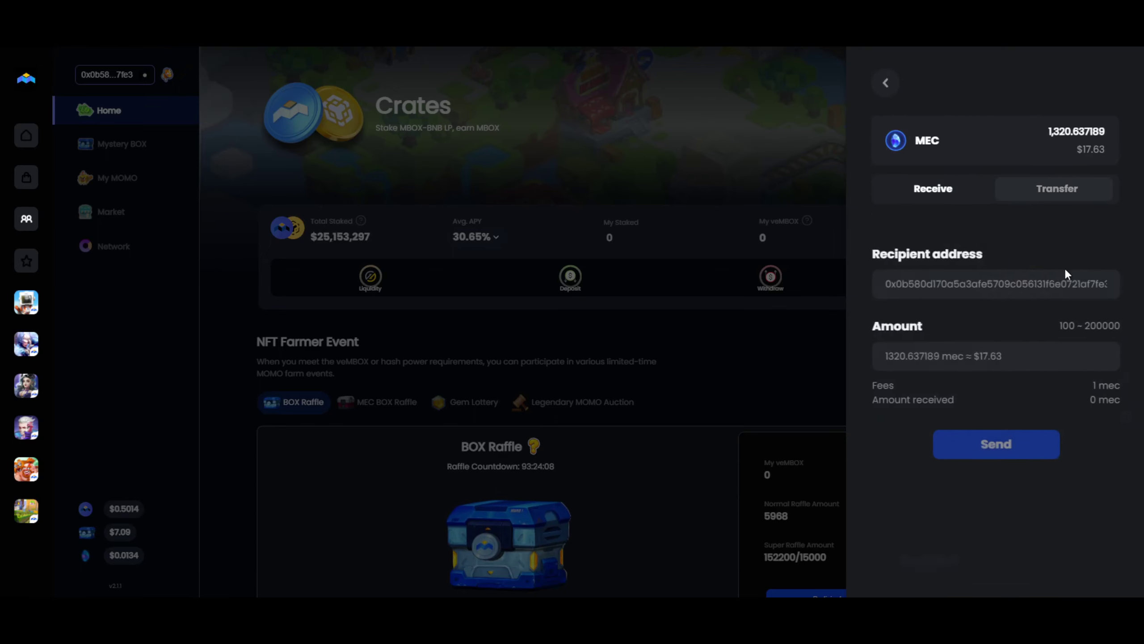
click(971, 356)
text(12)
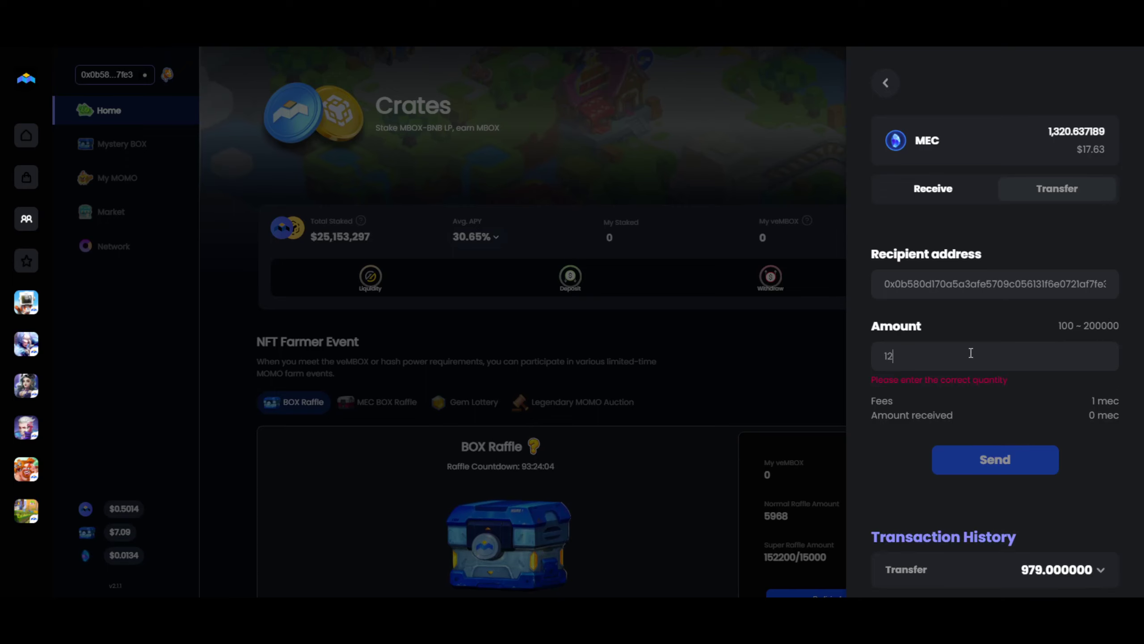
text(320)
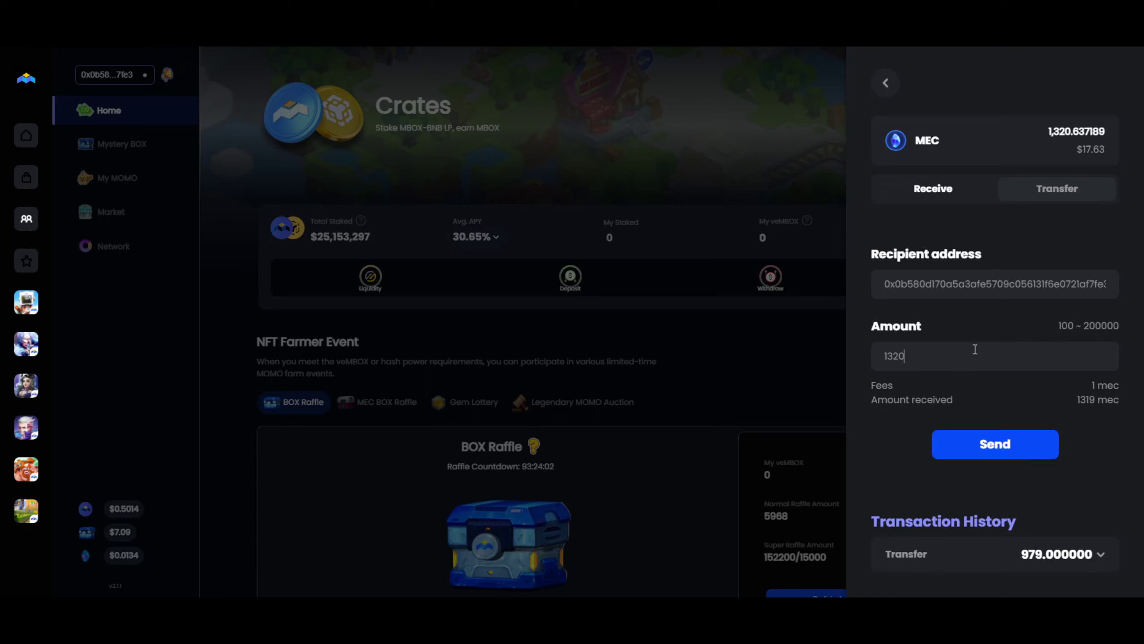
click(1005, 455)
click(1004, 316)
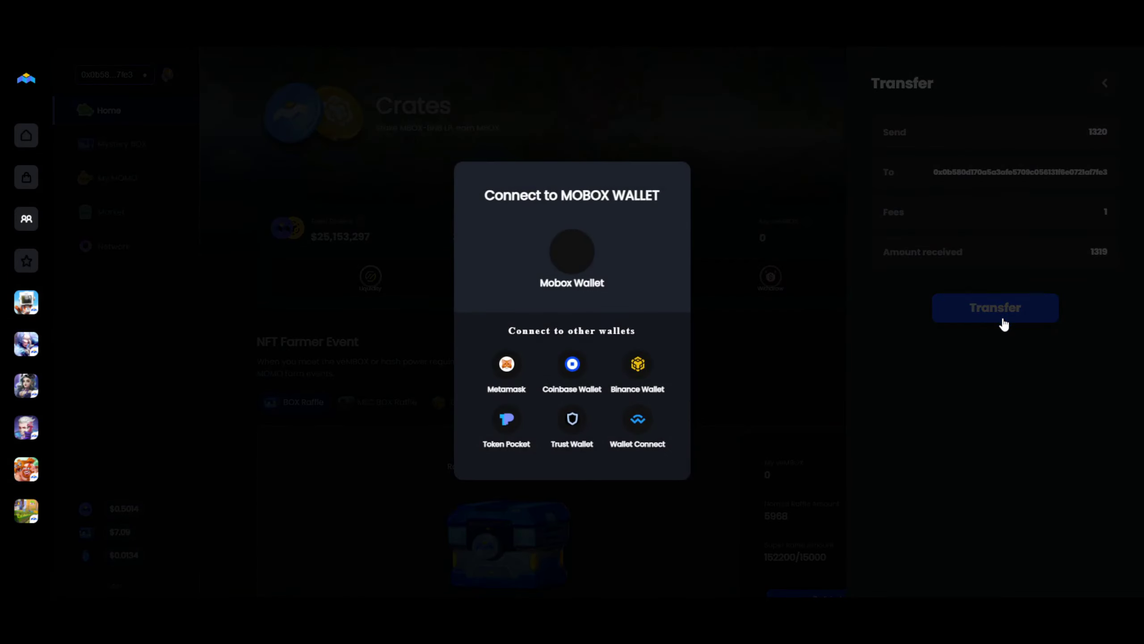
Sign the MEC withdrawal in MetaMask with the Trezor device, reaching Withdraw Success.
click(517, 372)
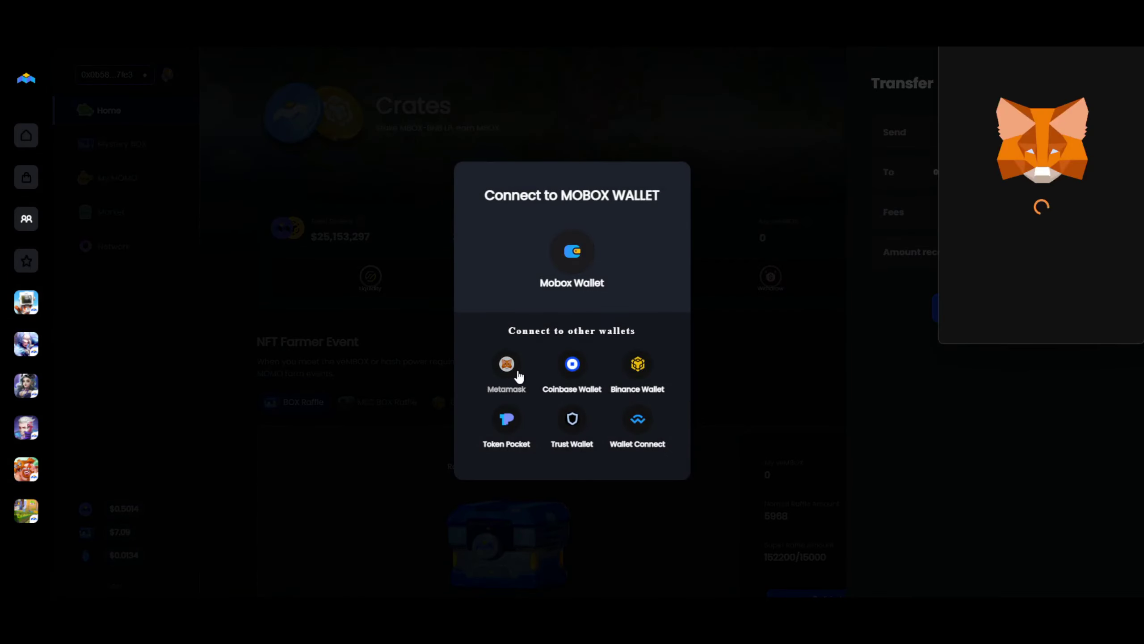
click(1066, 314)
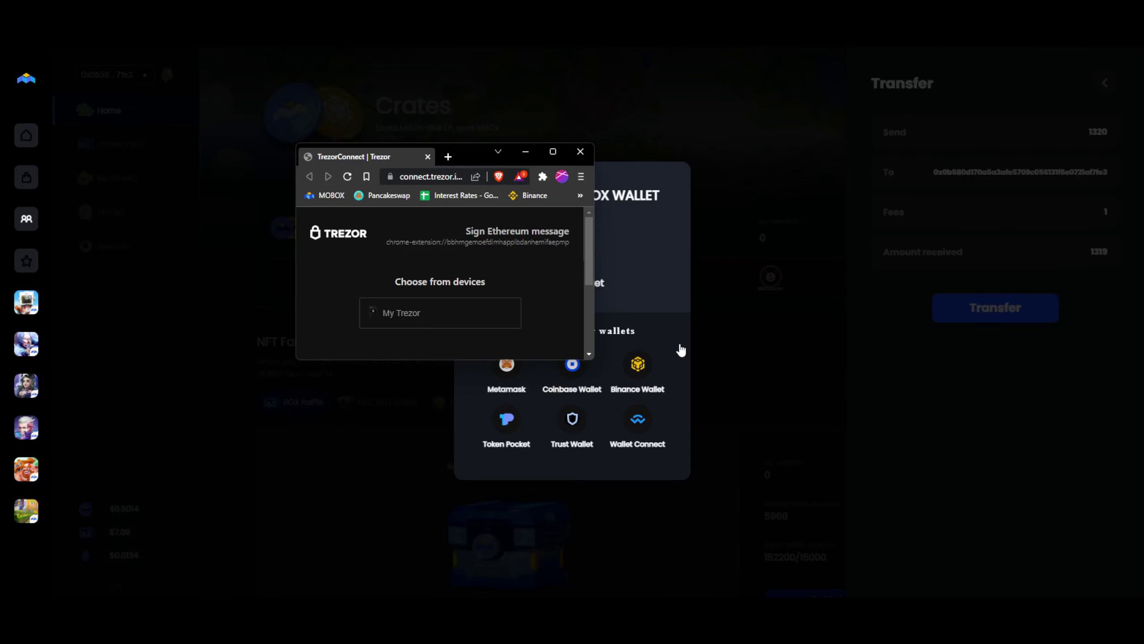
click(452, 326)
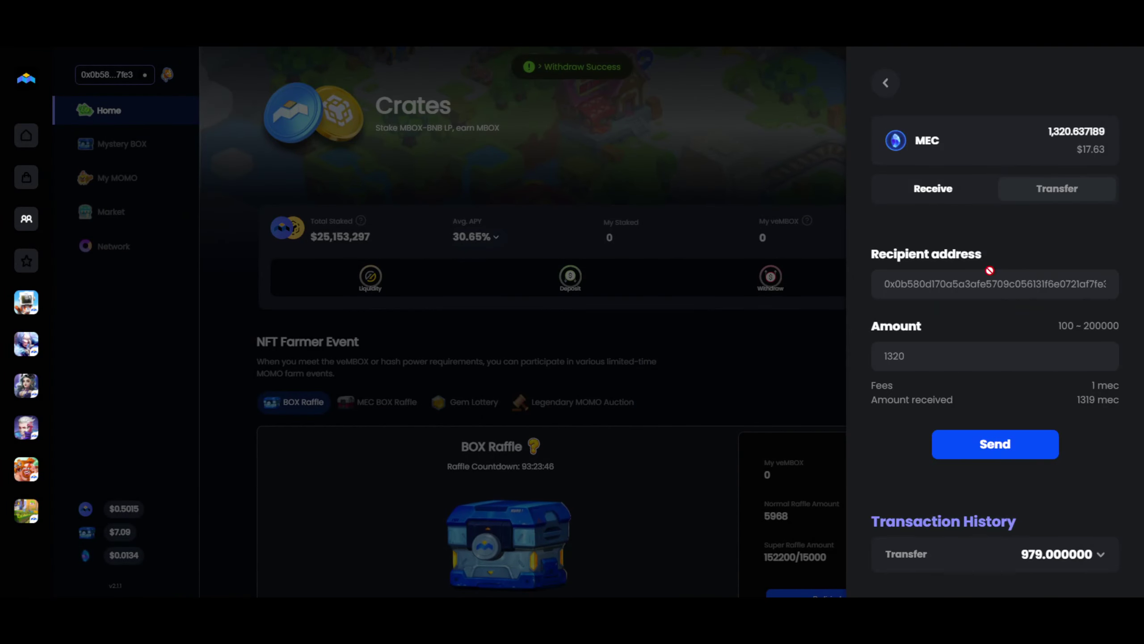
Set up and confirm a 126 MBOX transfer from the BOX wallet.
click(885, 84)
click(1006, 467)
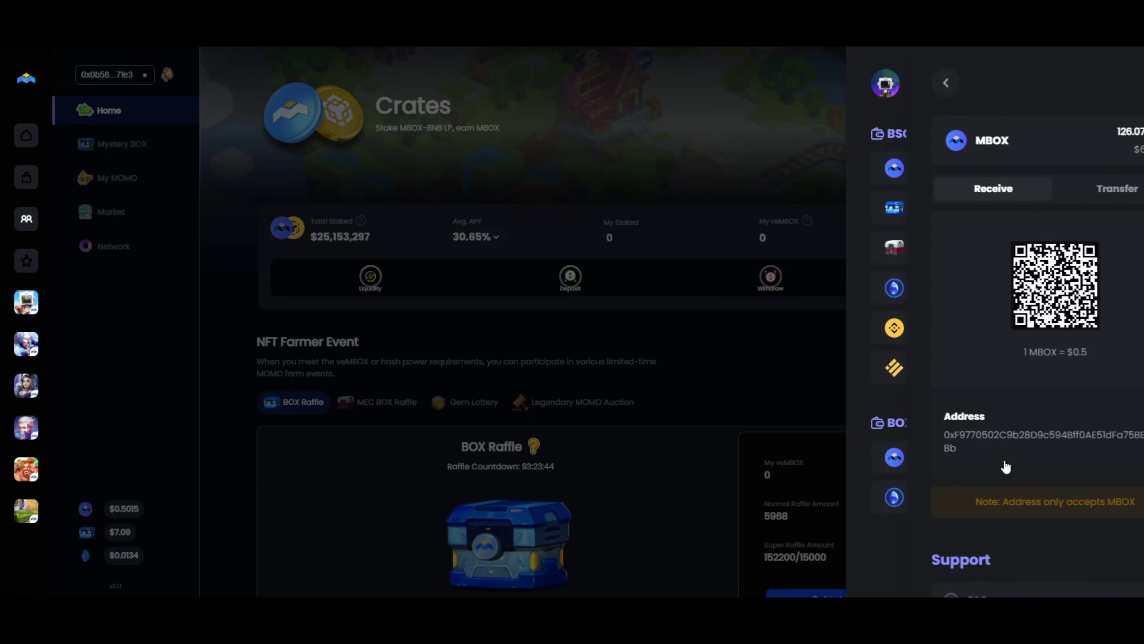
click(1064, 199)
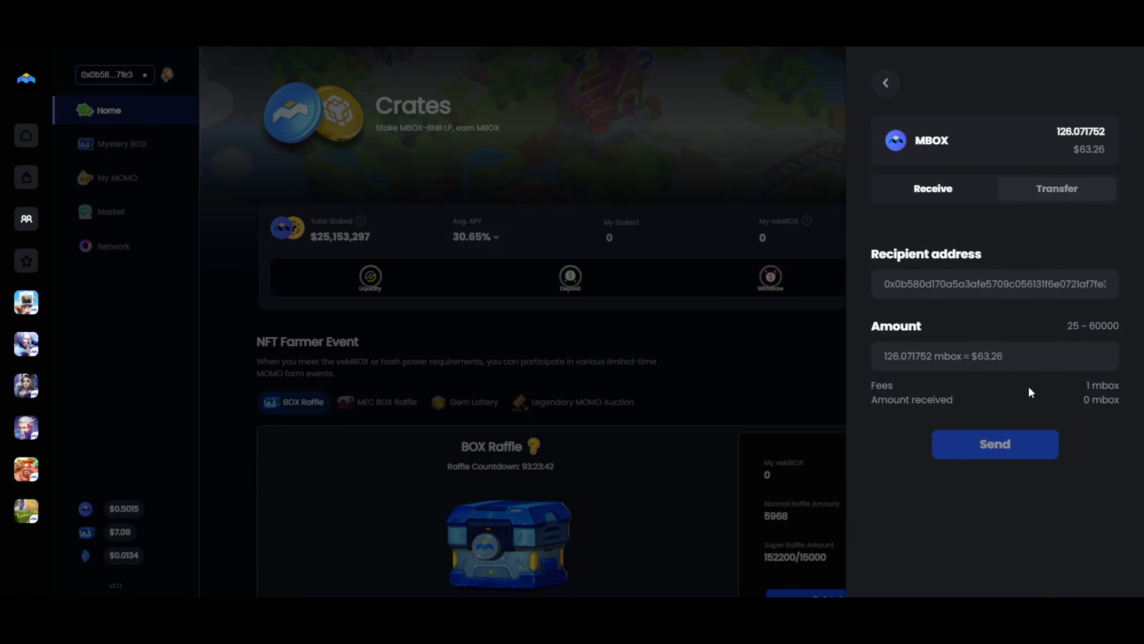
click(982, 348)
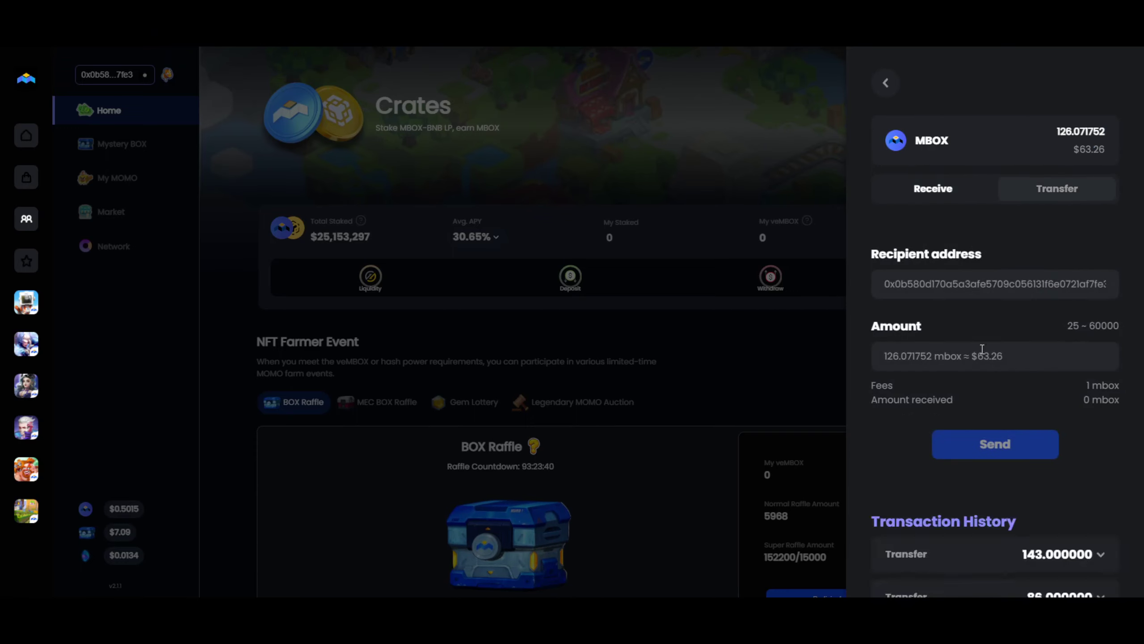
text(12)
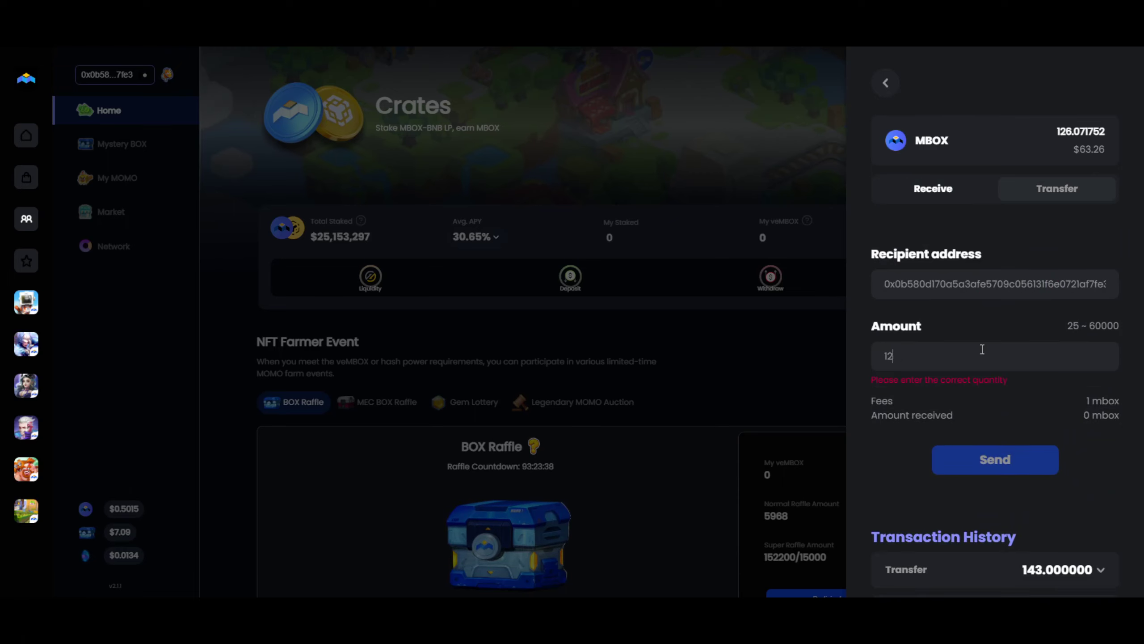
text(6)
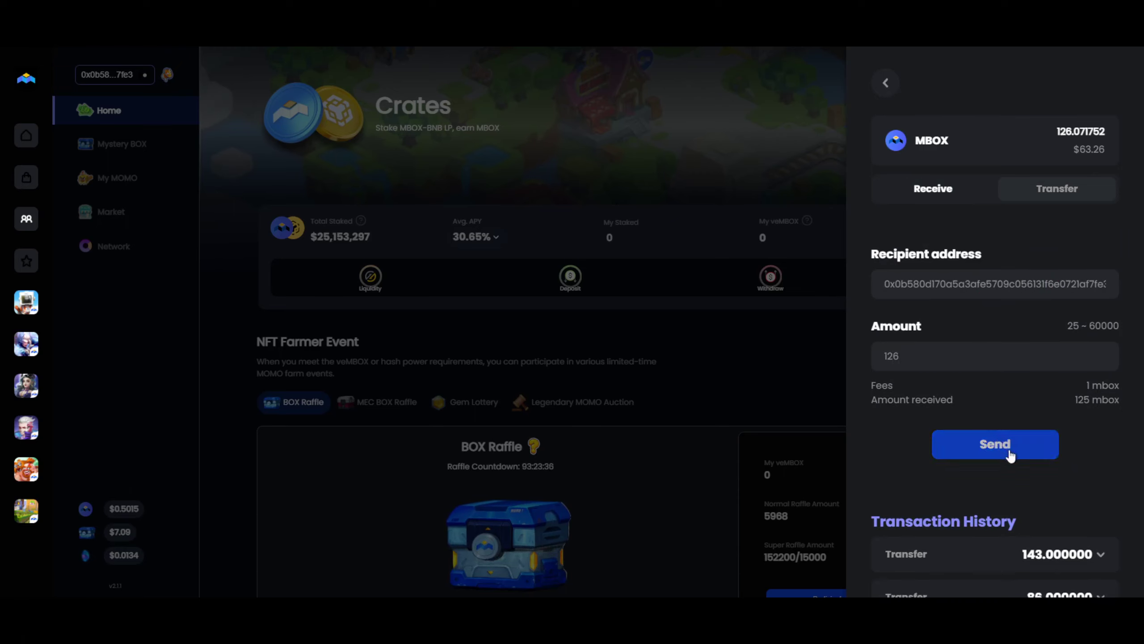
click(1010, 452)
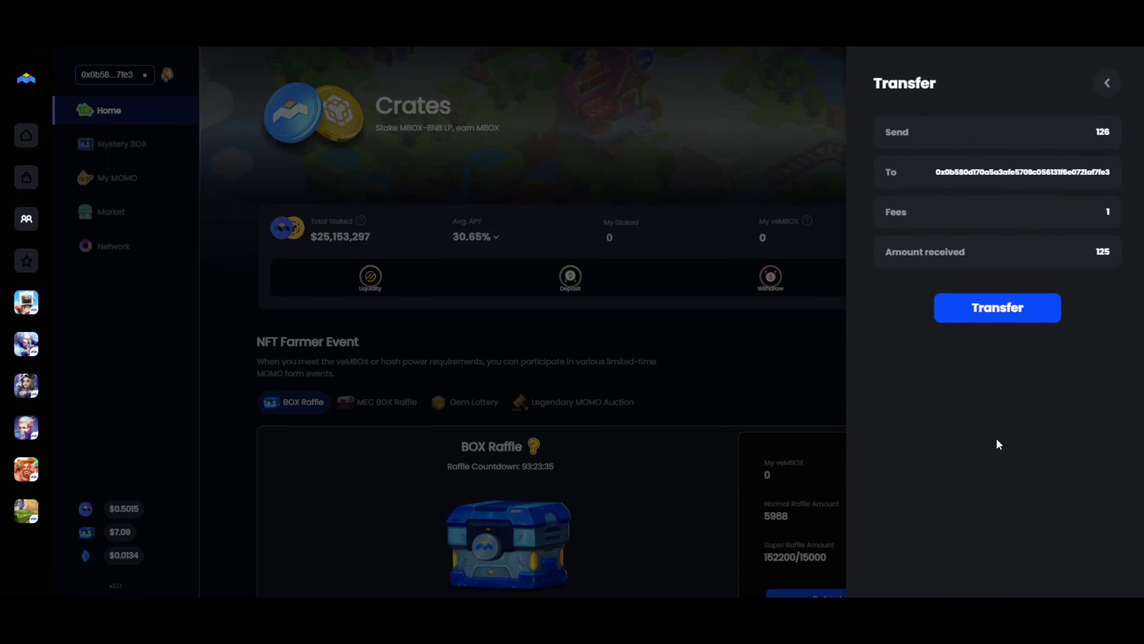
click(980, 325)
Sign the MBOX withdrawal with MetaMask, then view the address balances showing 6081 MEC.
click(521, 383)
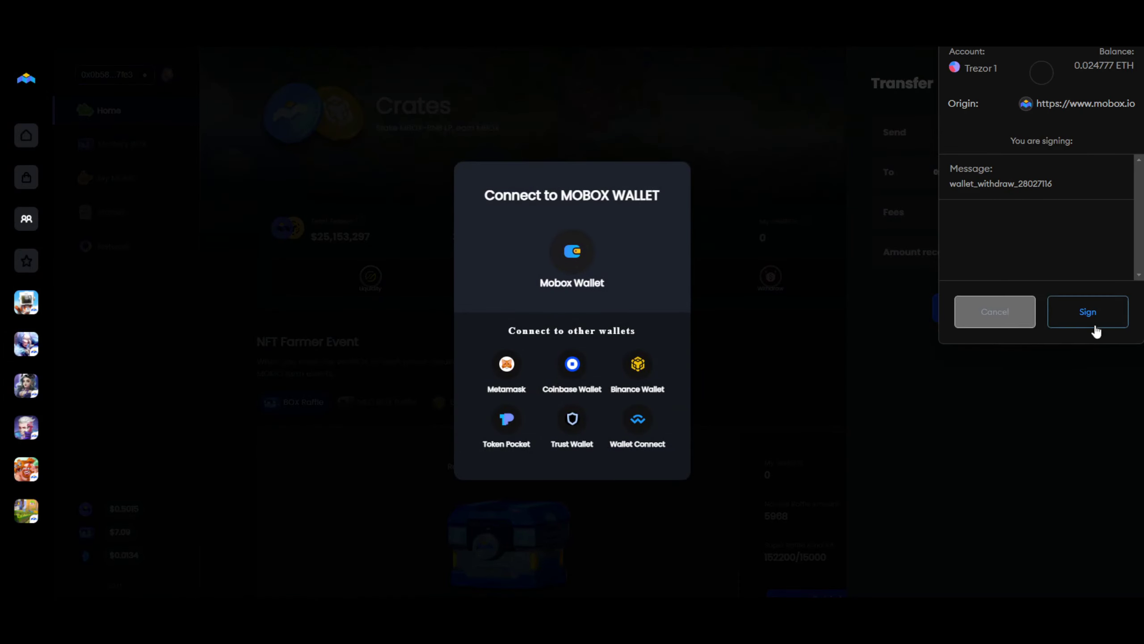
click(1088, 312)
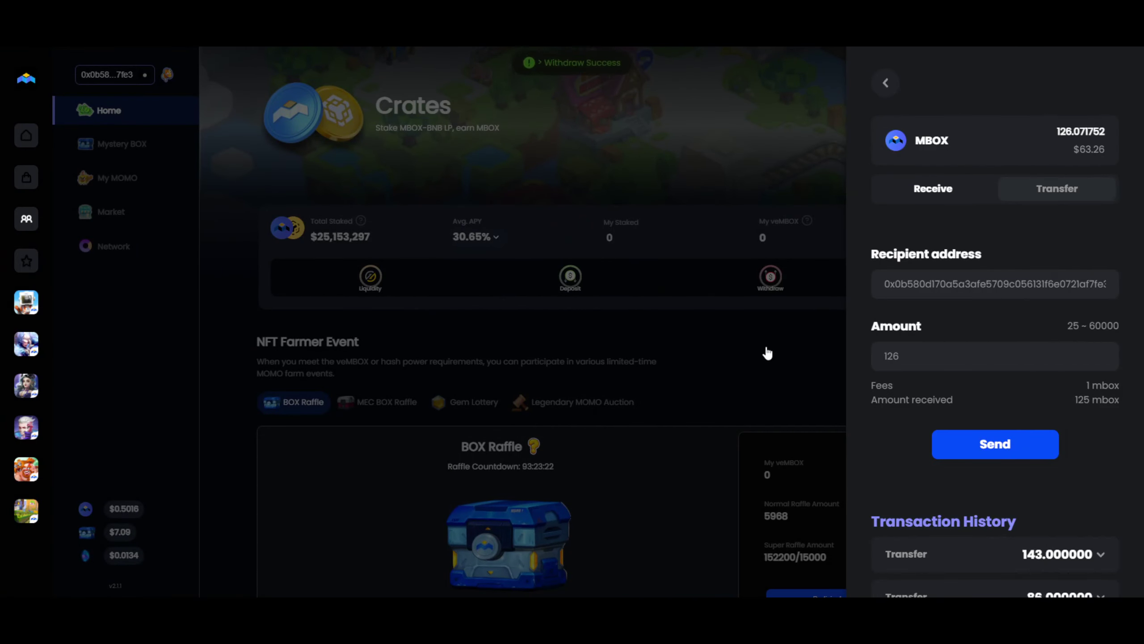
click(766, 352)
click(748, 332)
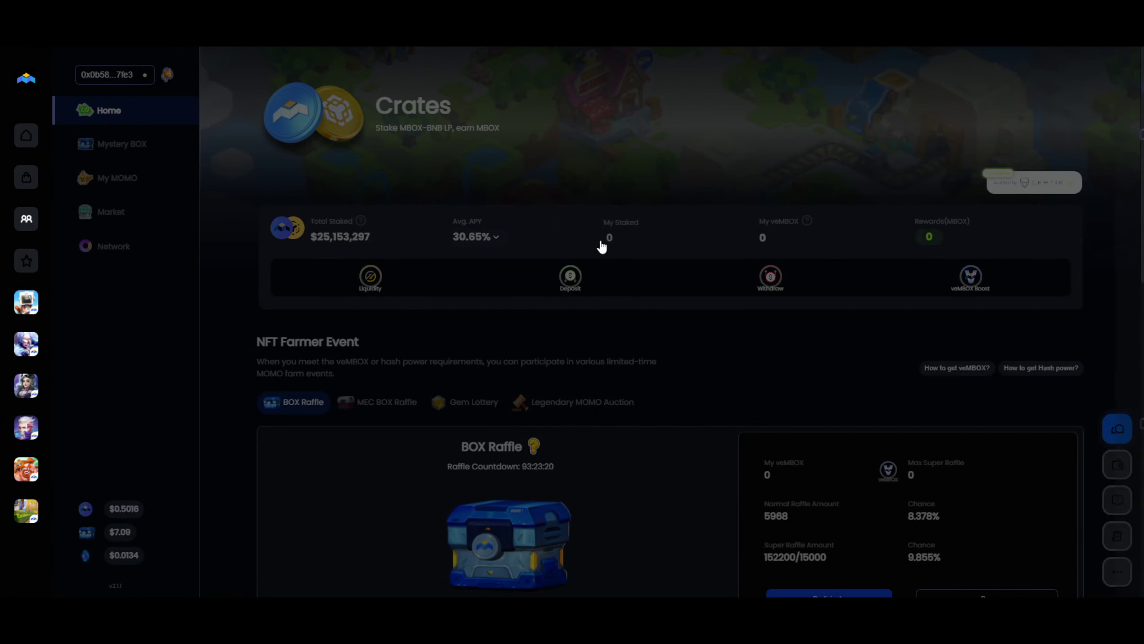
click(115, 75)
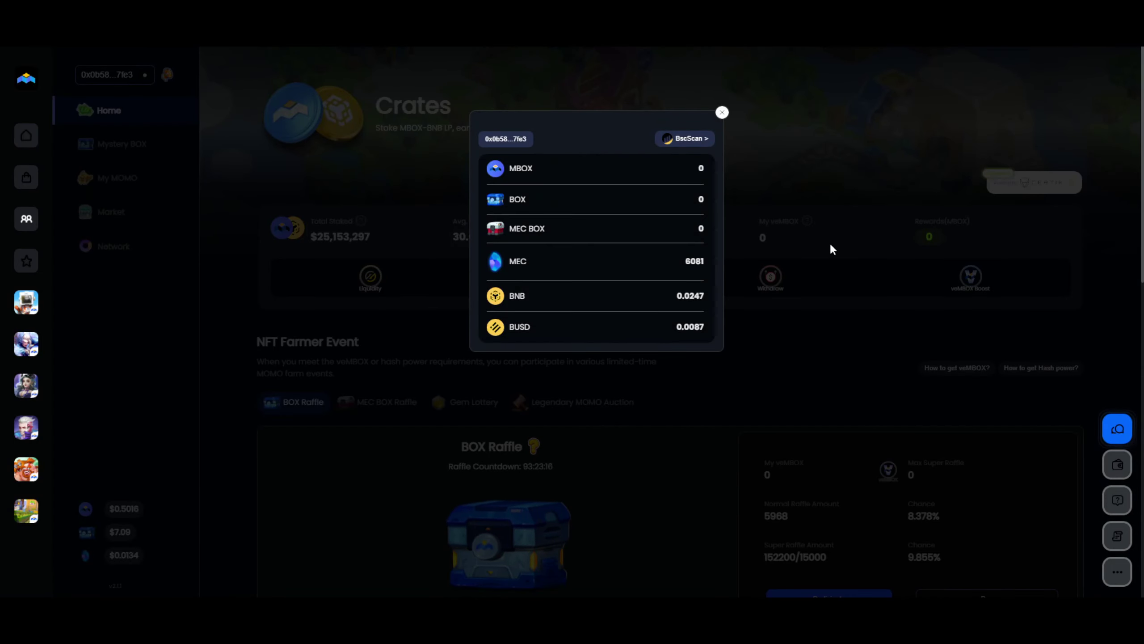
Claim the 67.798 MBOX Mining Camp reward and confirm the transaction in the wallet.
click(722, 112)
scroll(821, 296, down, 5)
scroll(857, 366, down, 4)
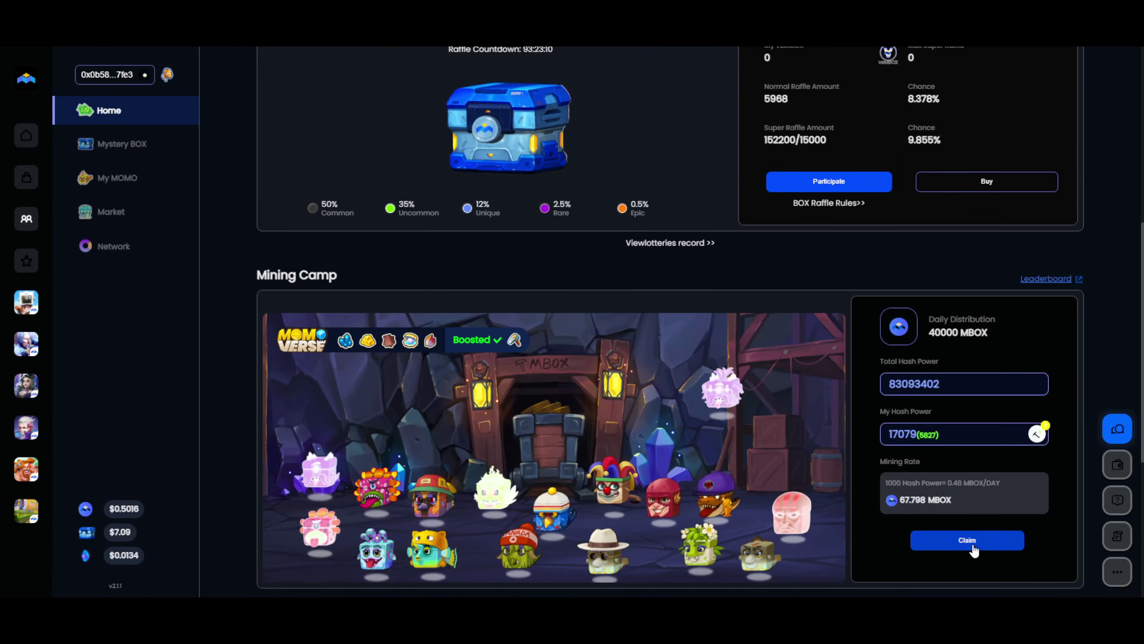
click(968, 541)
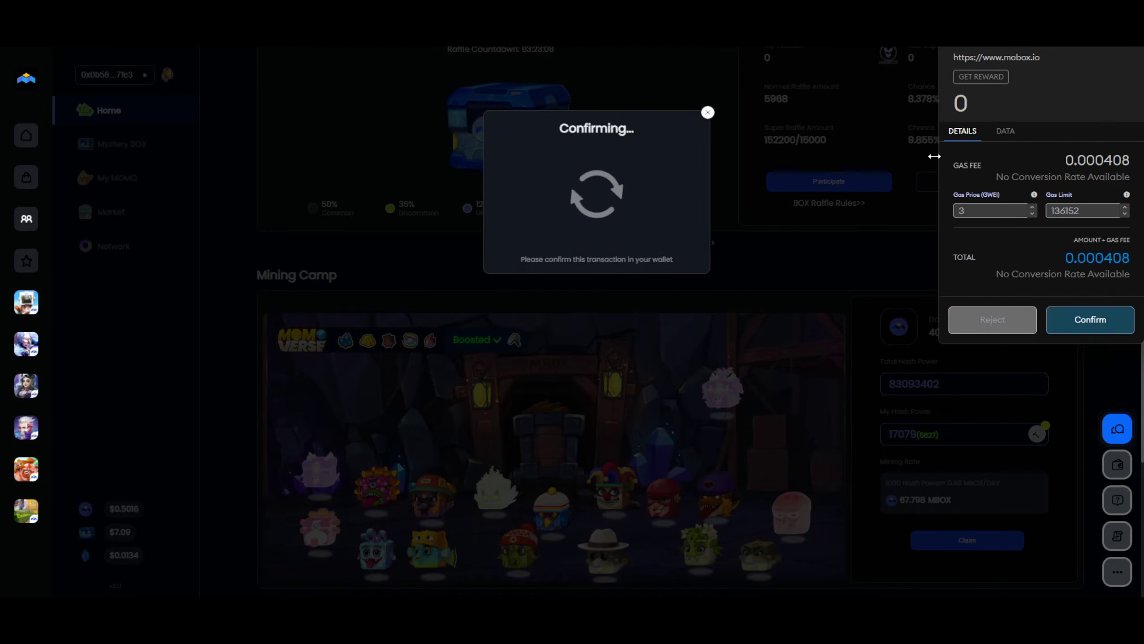
click(1093, 321)
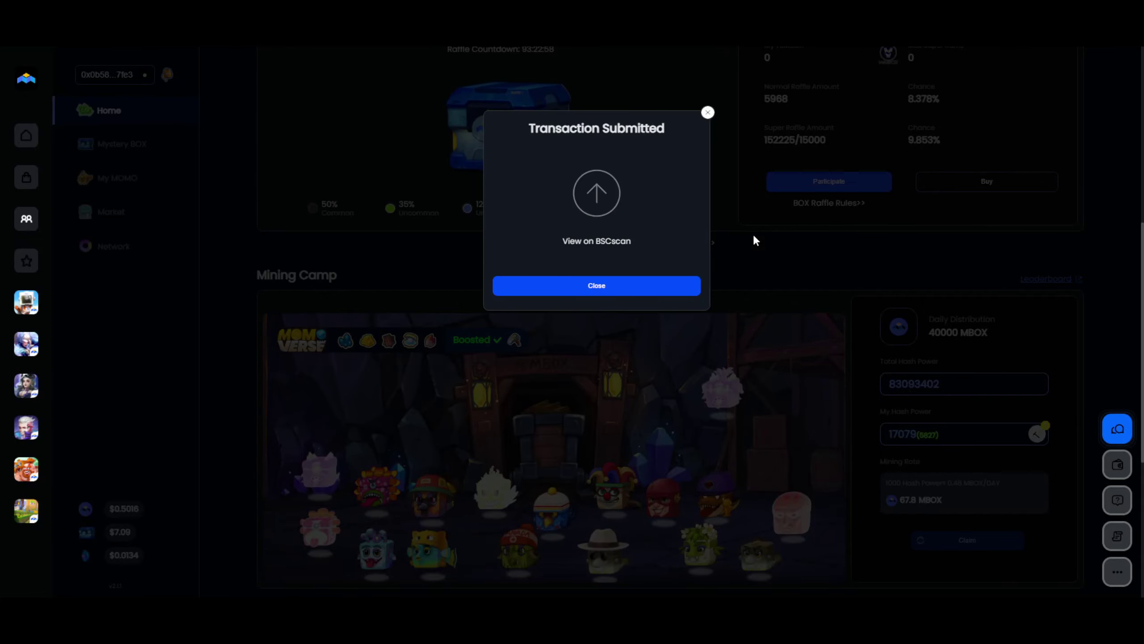
click(628, 287)
Check the address balances, now 192.8 MBOX and 7400 MEC.
scroll(693, 306, up, 5)
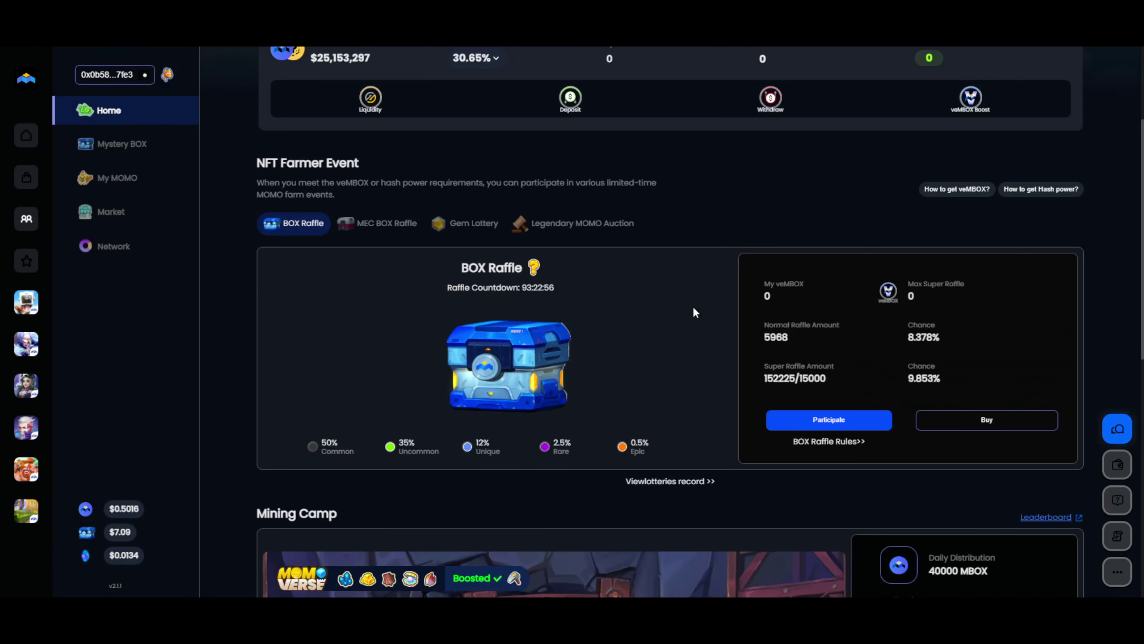
scroll(694, 309, down, 4)
scroll(694, 308, up, 6)
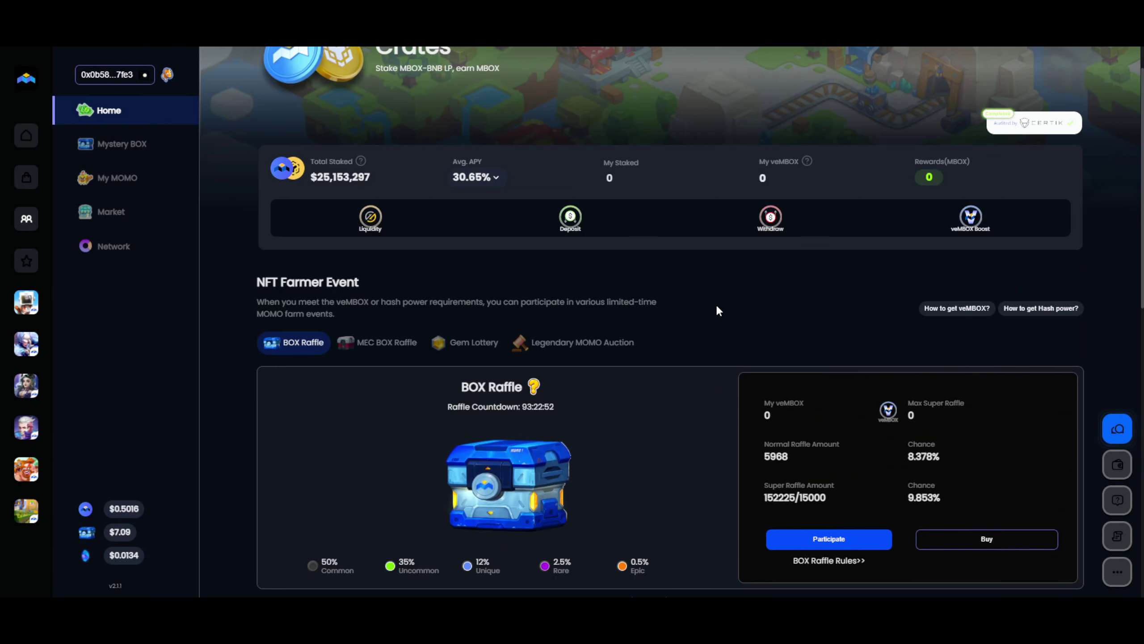
scroll(716, 304, down, 1)
scroll(717, 307, up, 2)
scroll(714, 358, down, 3)
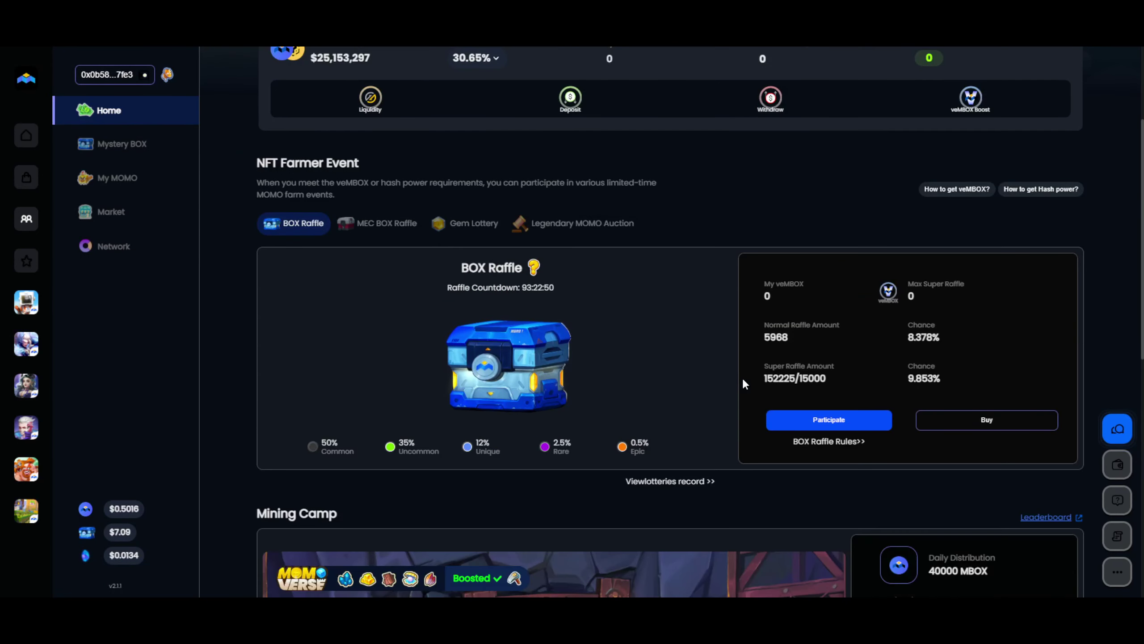
click(131, 76)
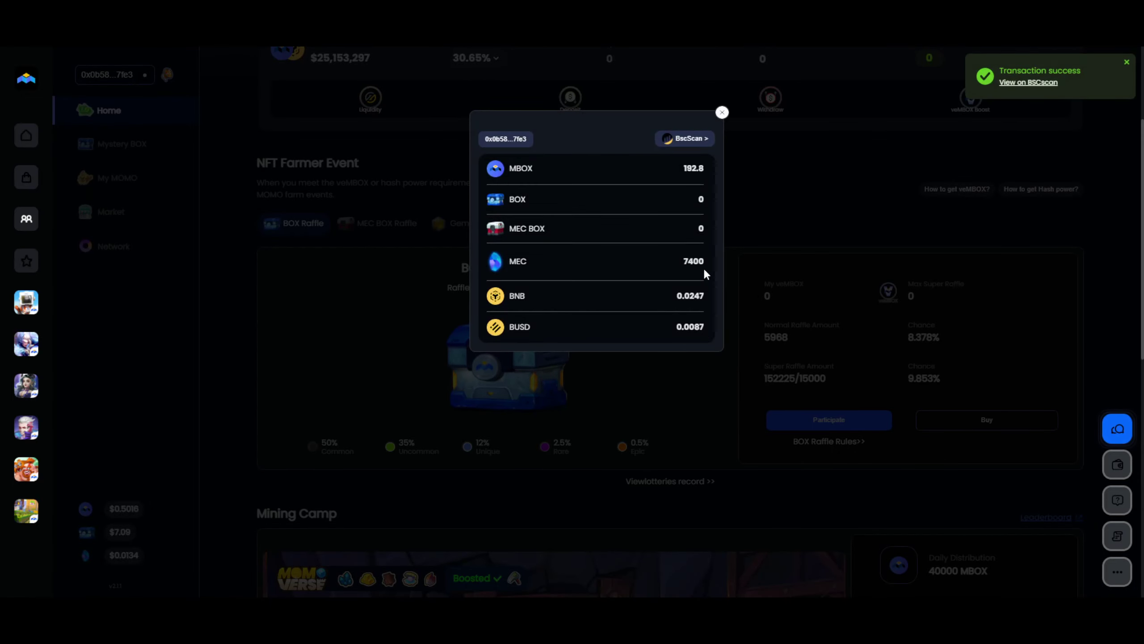
click(722, 112)
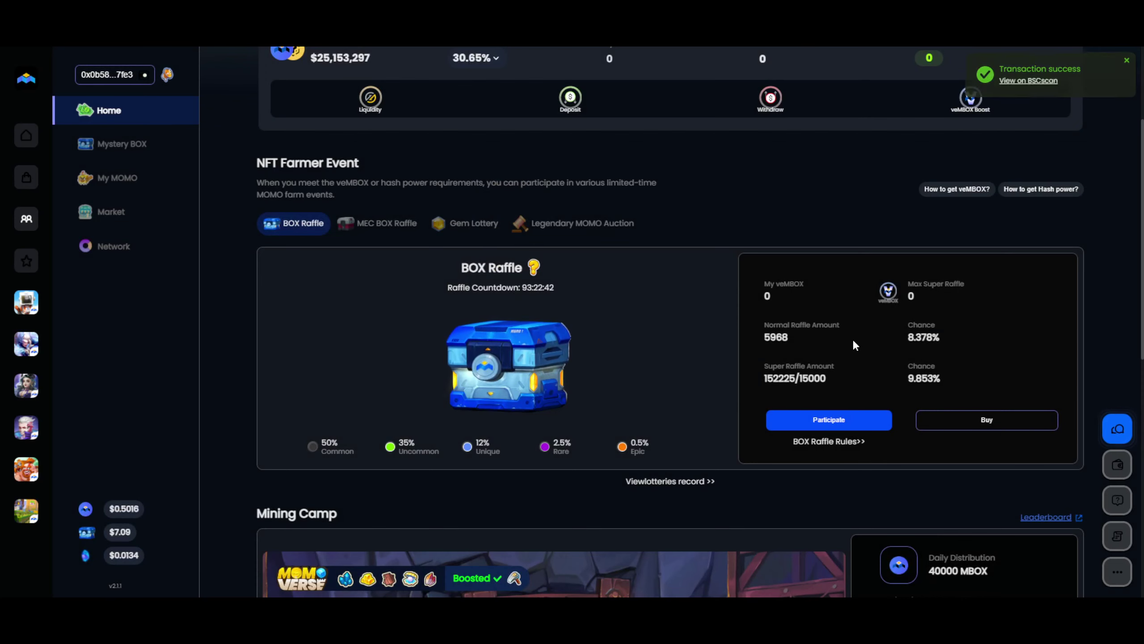
Enter the MEC BOX Hash Power Lottery with the maximum 280 entries, confirmed via Trezor.
click(383, 223)
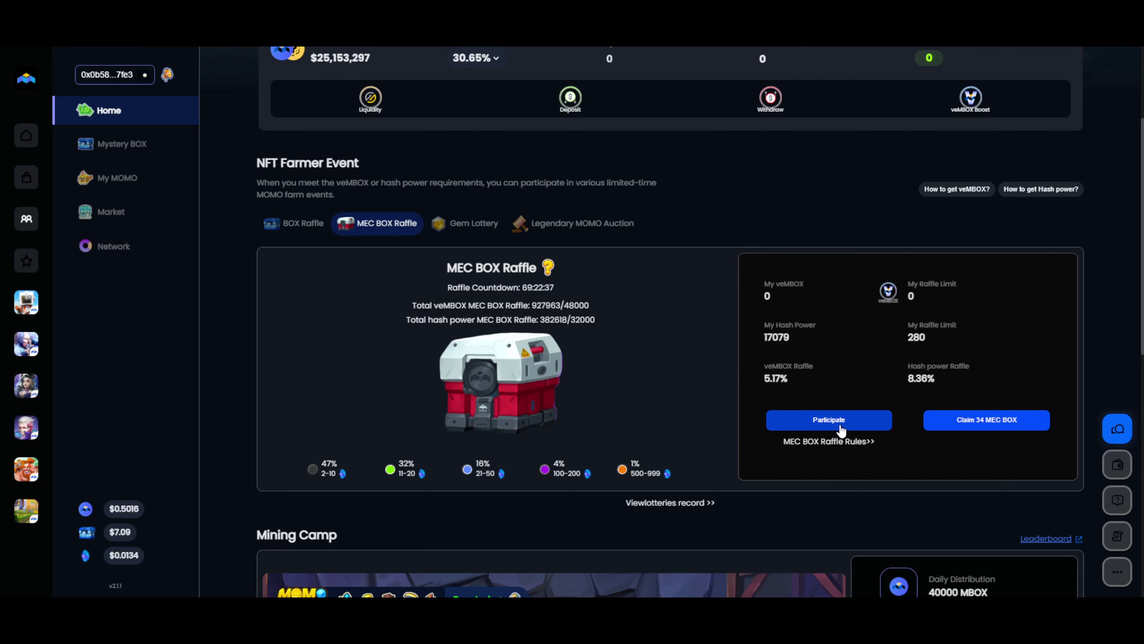
mouse_move(2, 323)
click(828, 419)
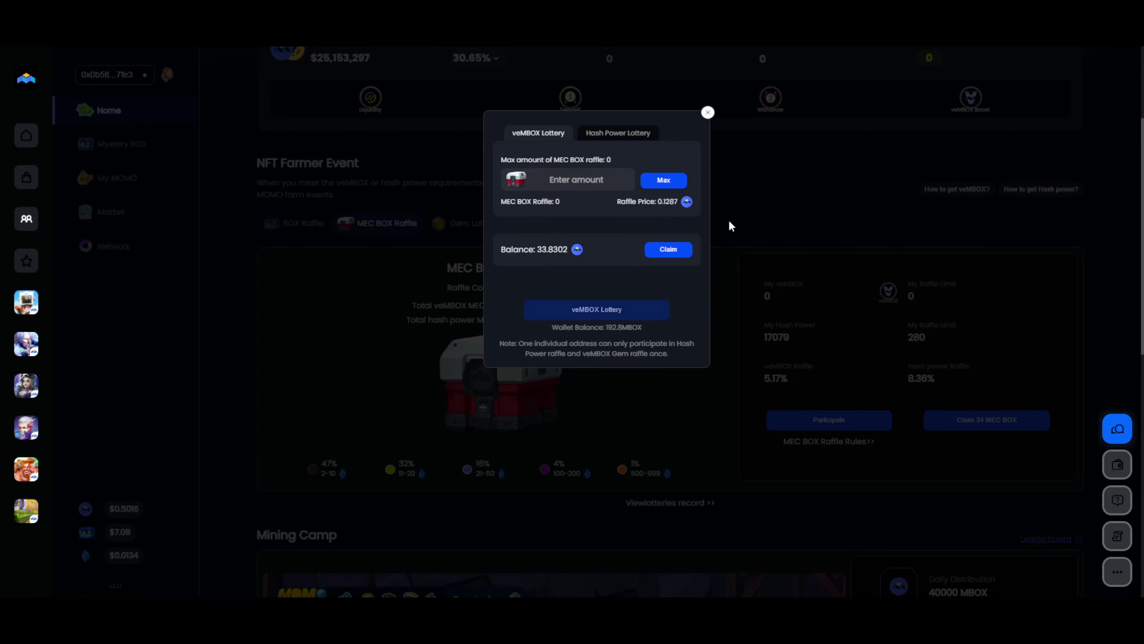
click(618, 133)
click(664, 179)
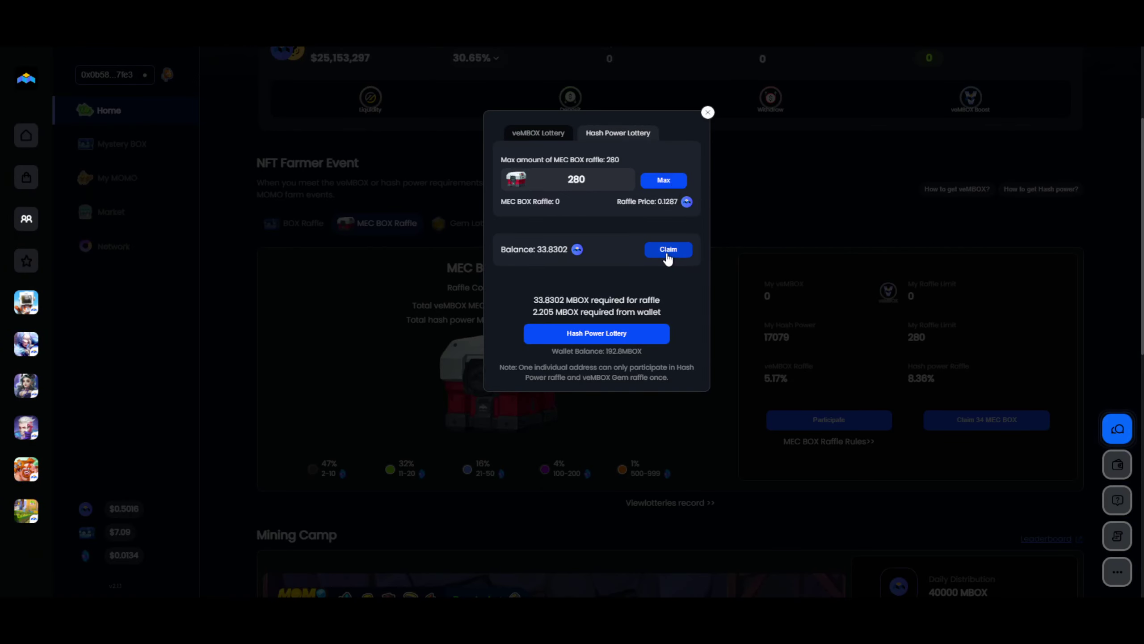
click(649, 333)
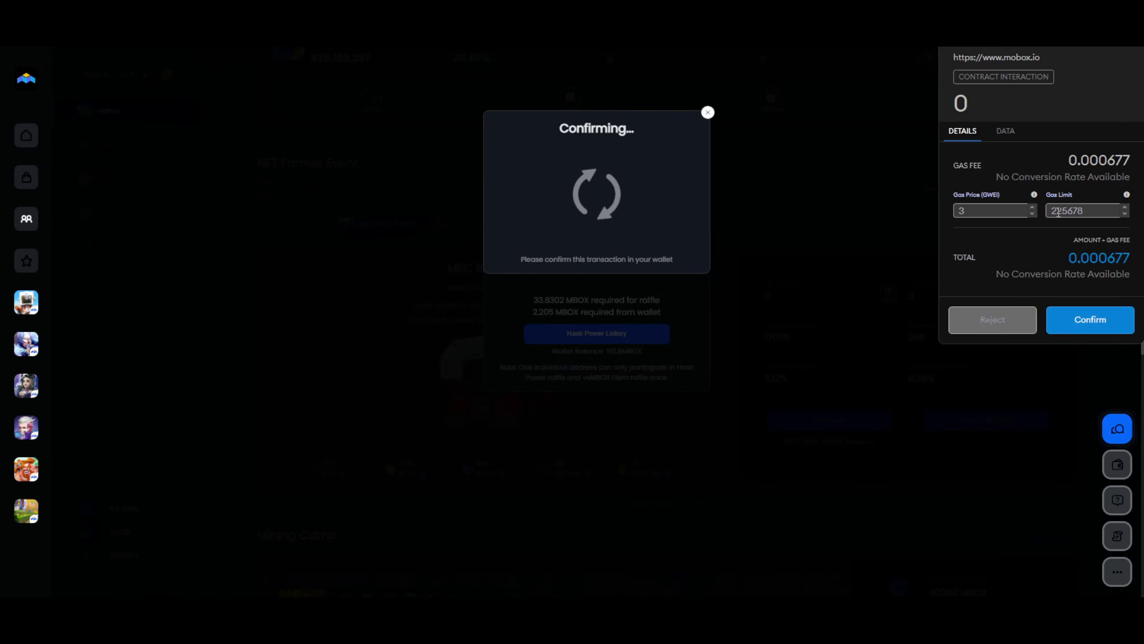
click(1086, 320)
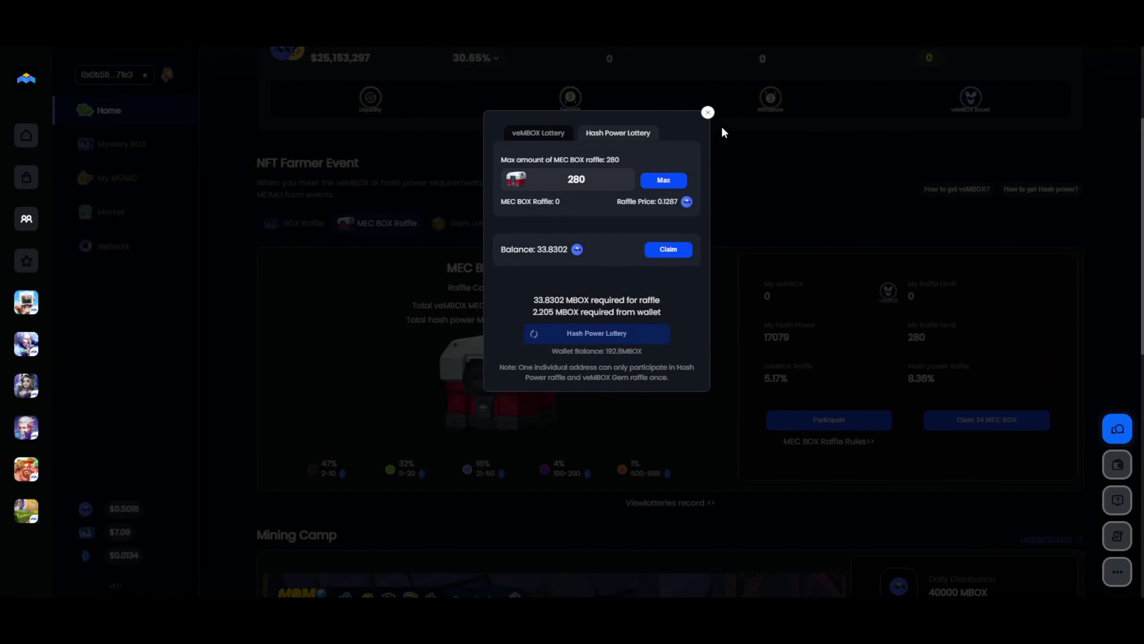
click(708, 113)
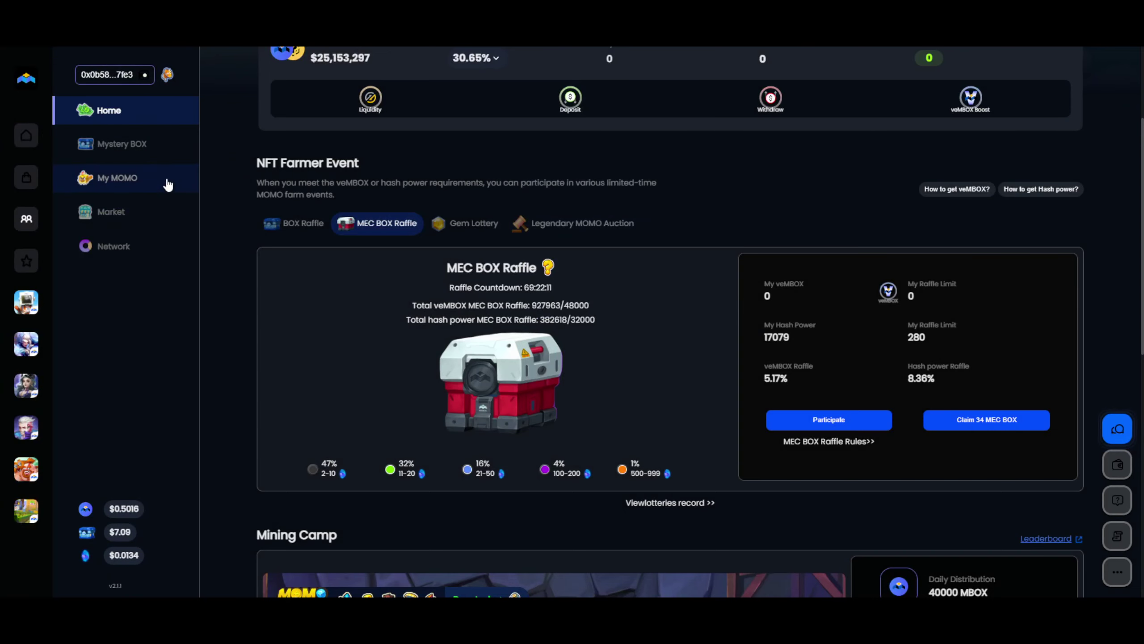
click(168, 185)
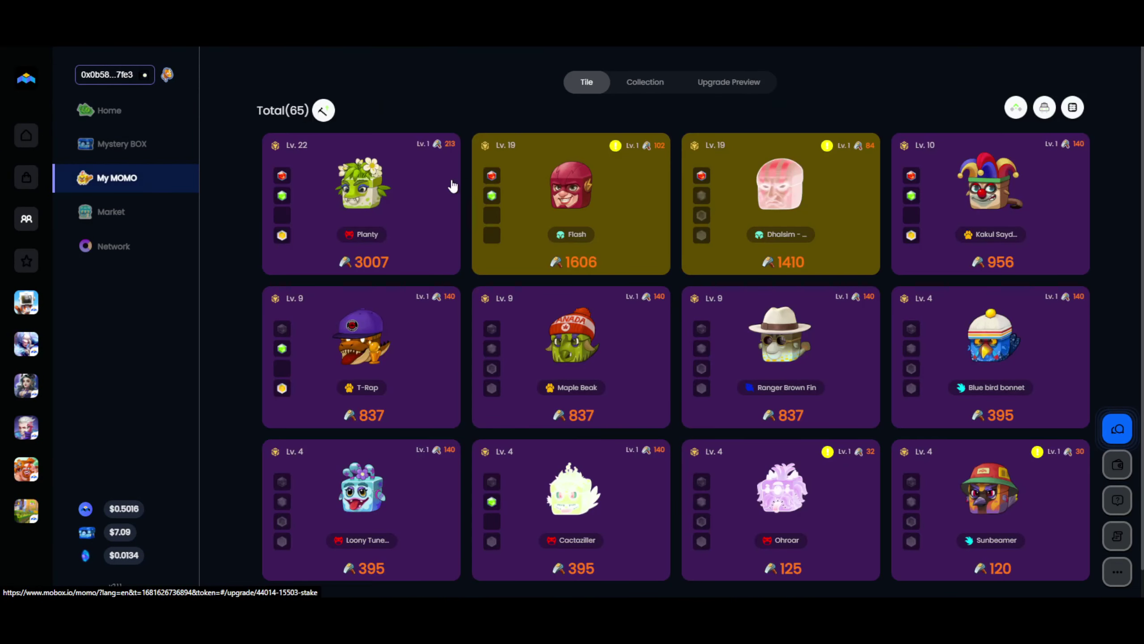
click(647, 88)
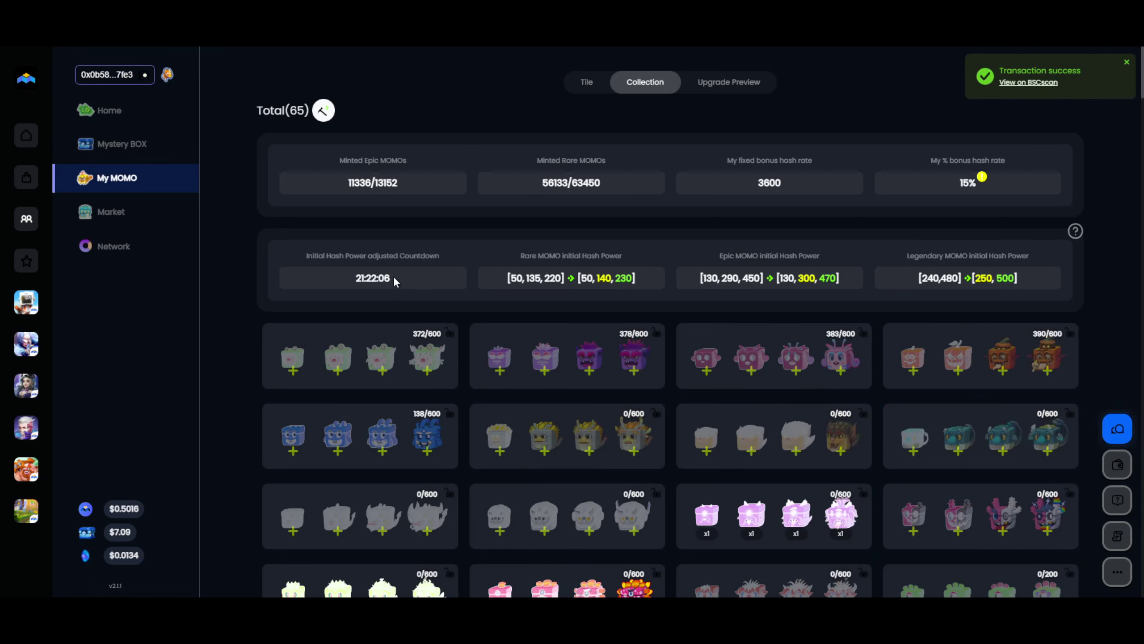
double_click(598, 276)
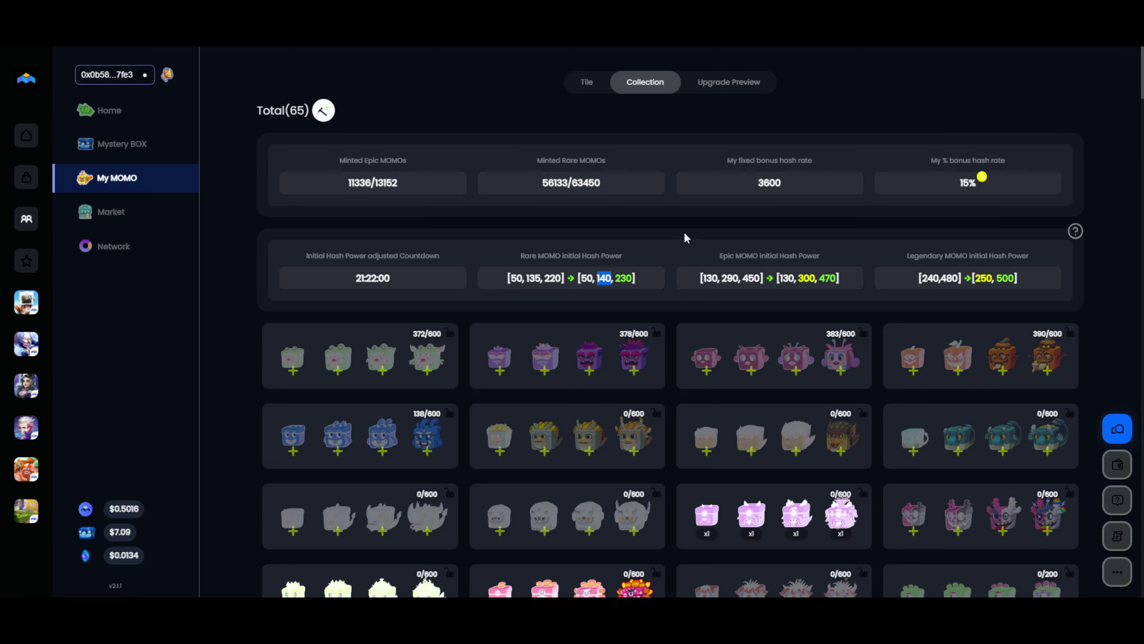
drag(390, 278, 375, 279)
Claim the 34 raffle-won MEC BOXes from Home and approve the transaction in the wallet.
click(166, 115)
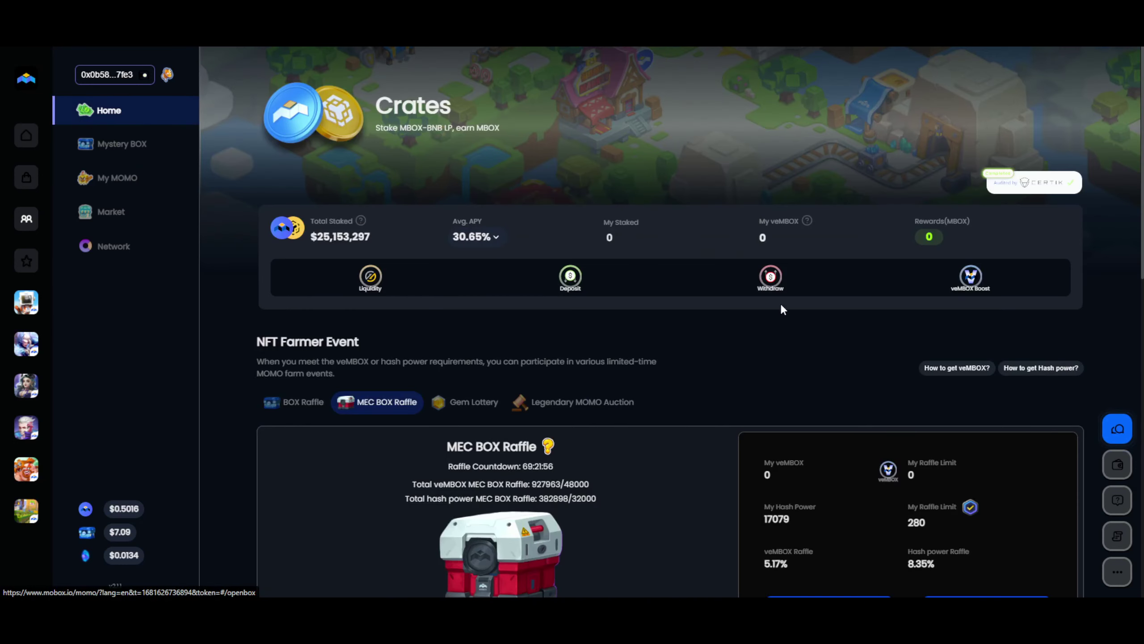
scroll(767, 336, down, 3)
scroll(767, 340, down, 1)
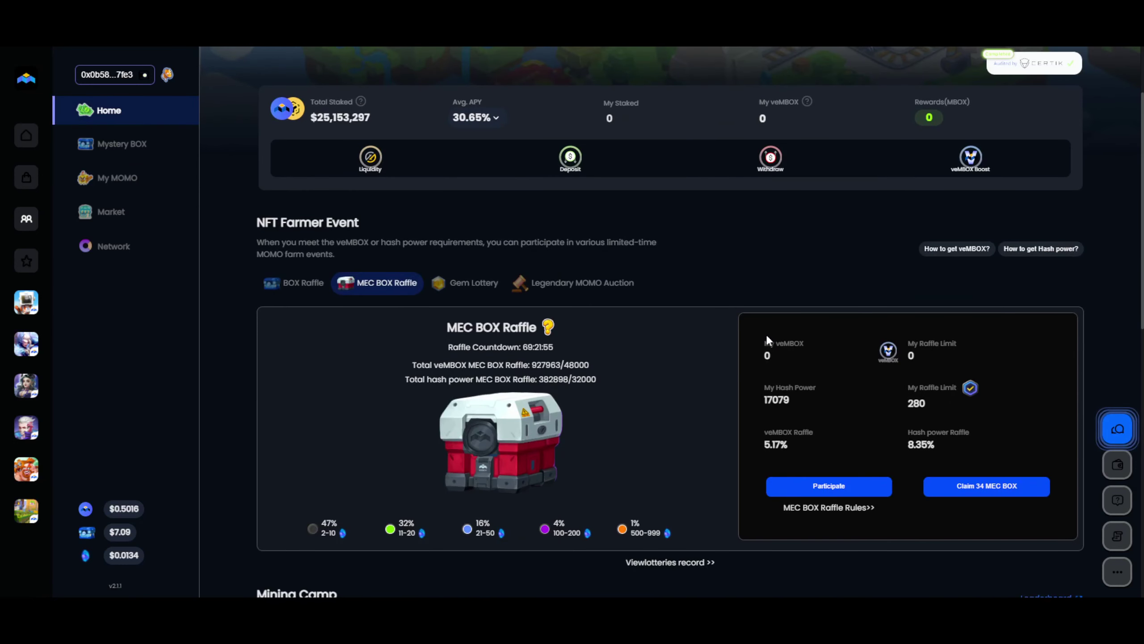
click(1004, 494)
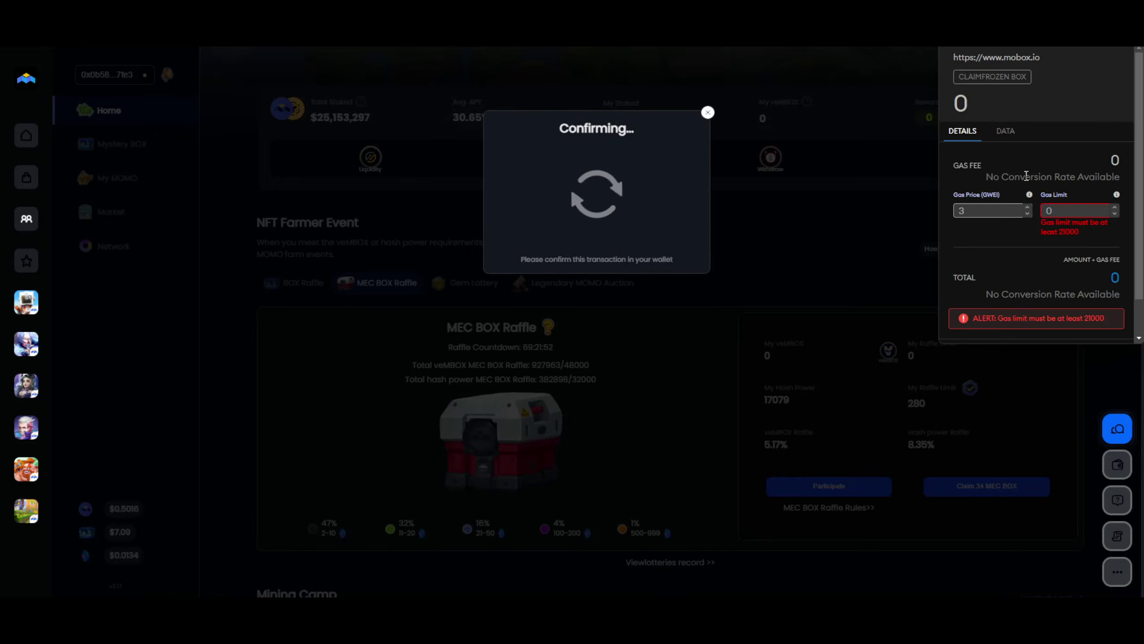
click(1090, 325)
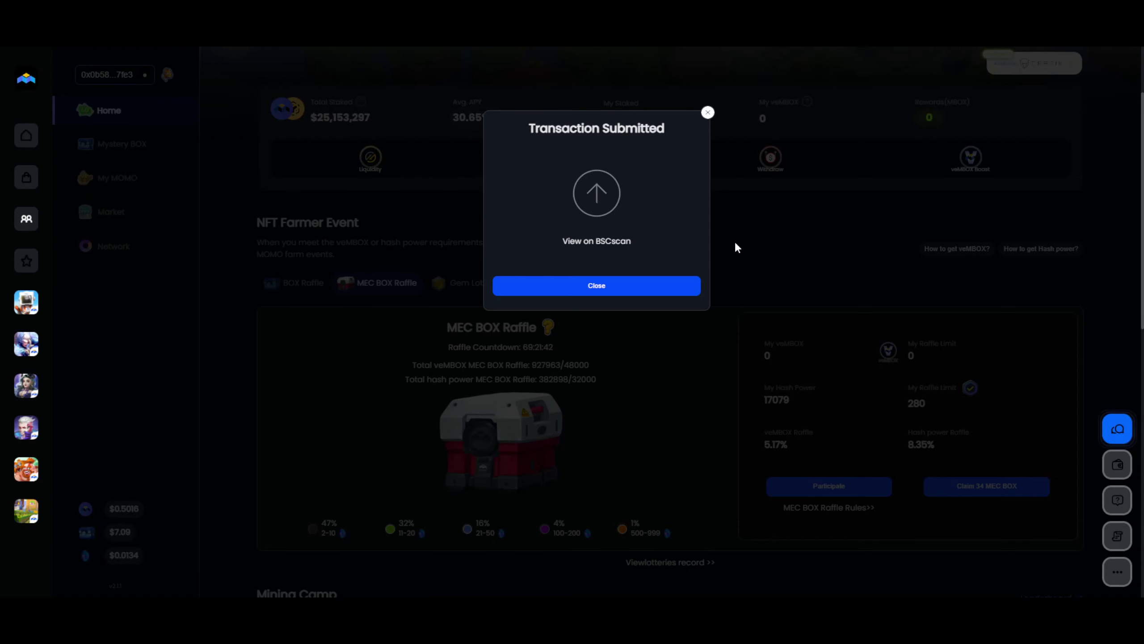
click(664, 289)
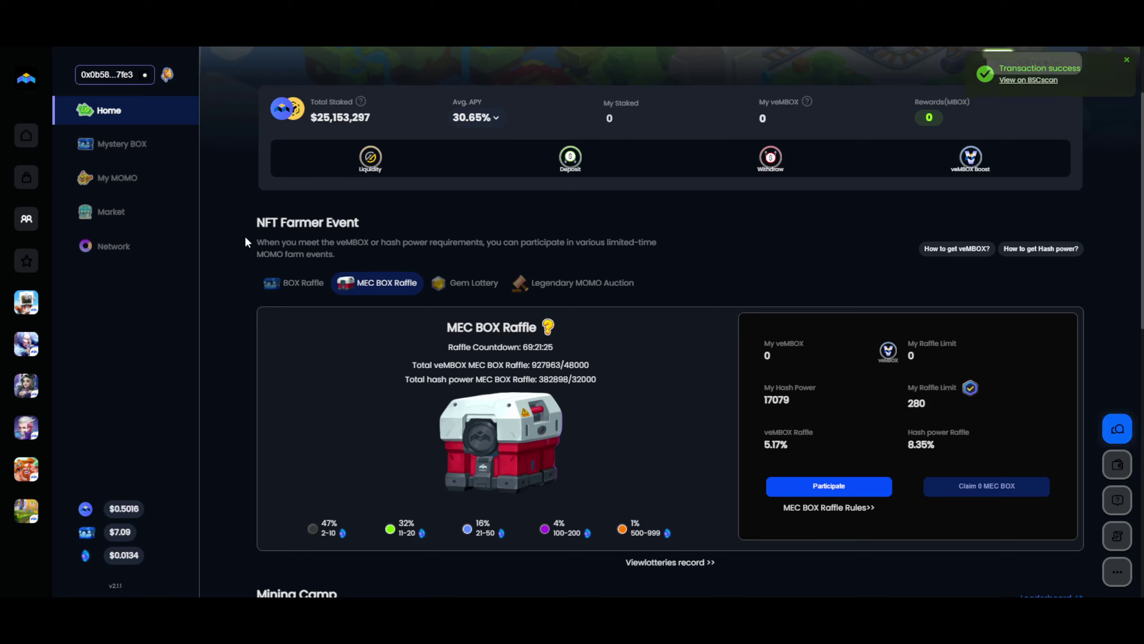
drag(258, 223, 358, 222)
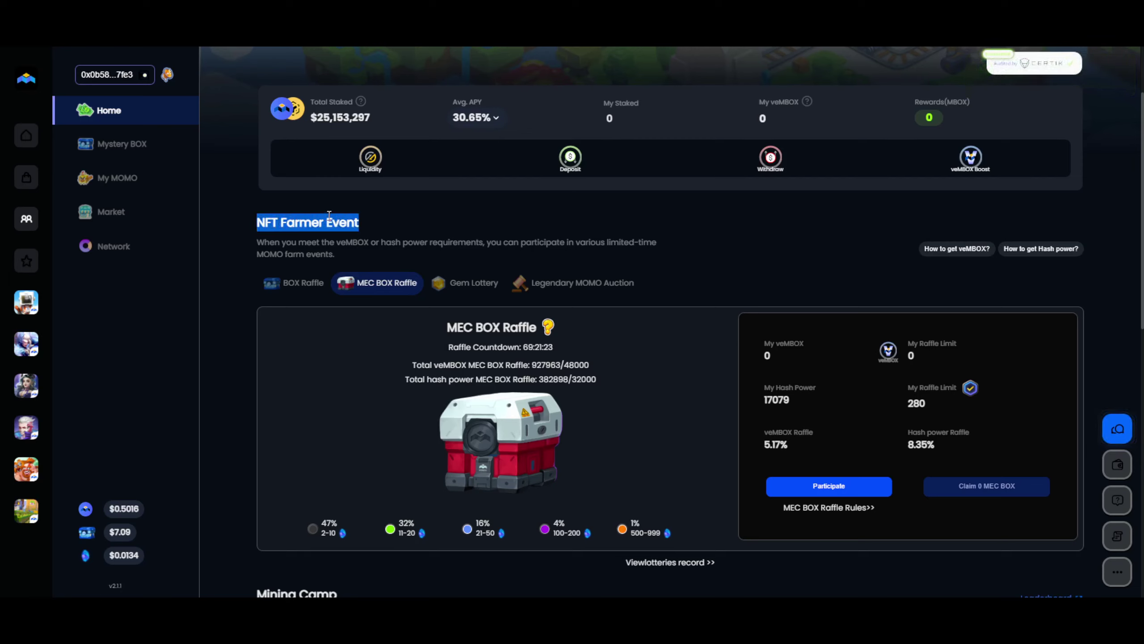
click(273, 238)
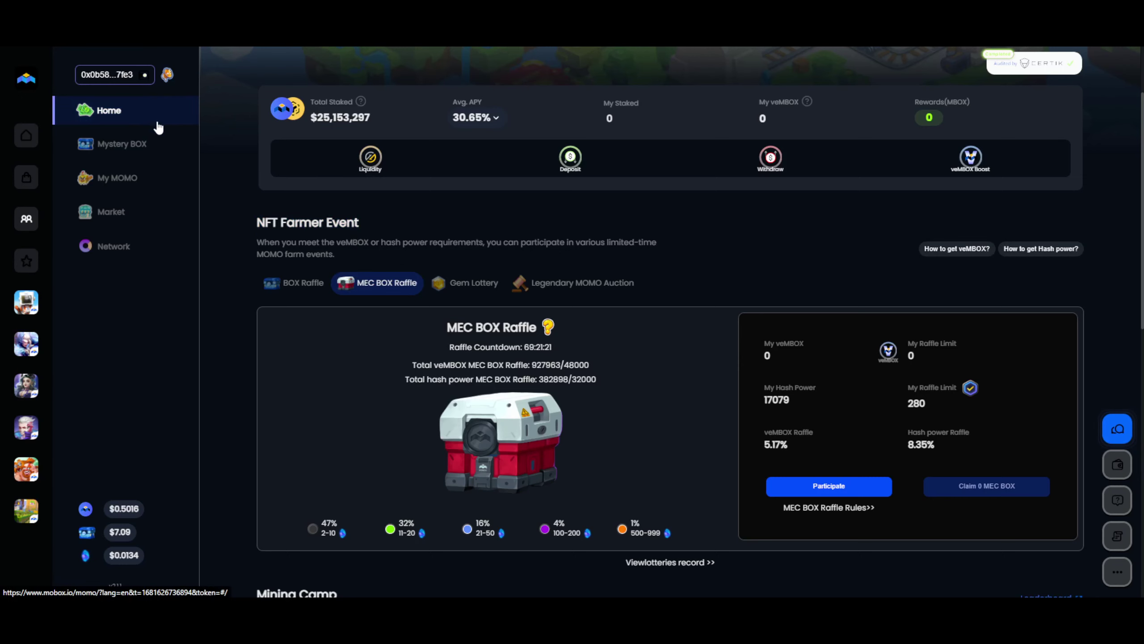
Unlock all 34 MEC BOXes from the Open MEC BOX section and approve it in the wallet.
click(166, 158)
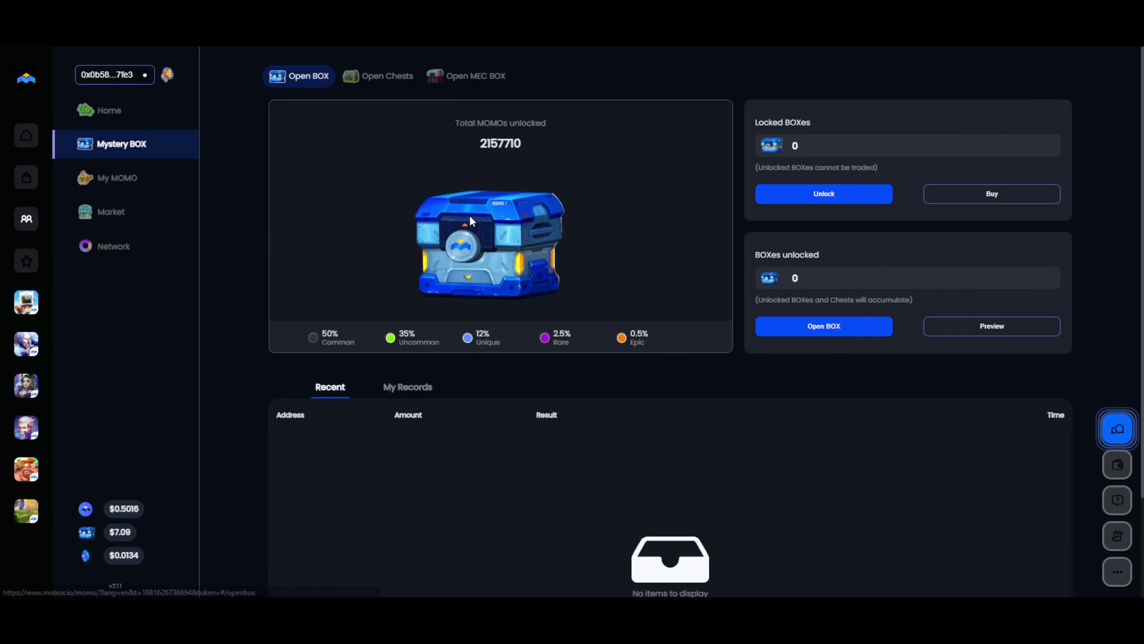
click(482, 76)
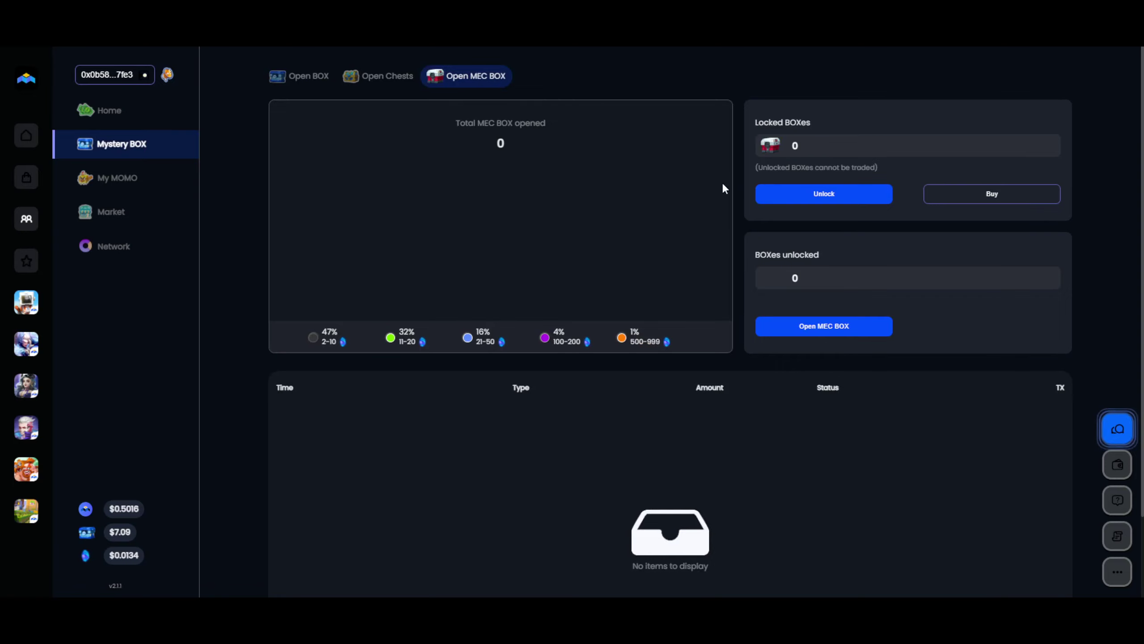
click(819, 202)
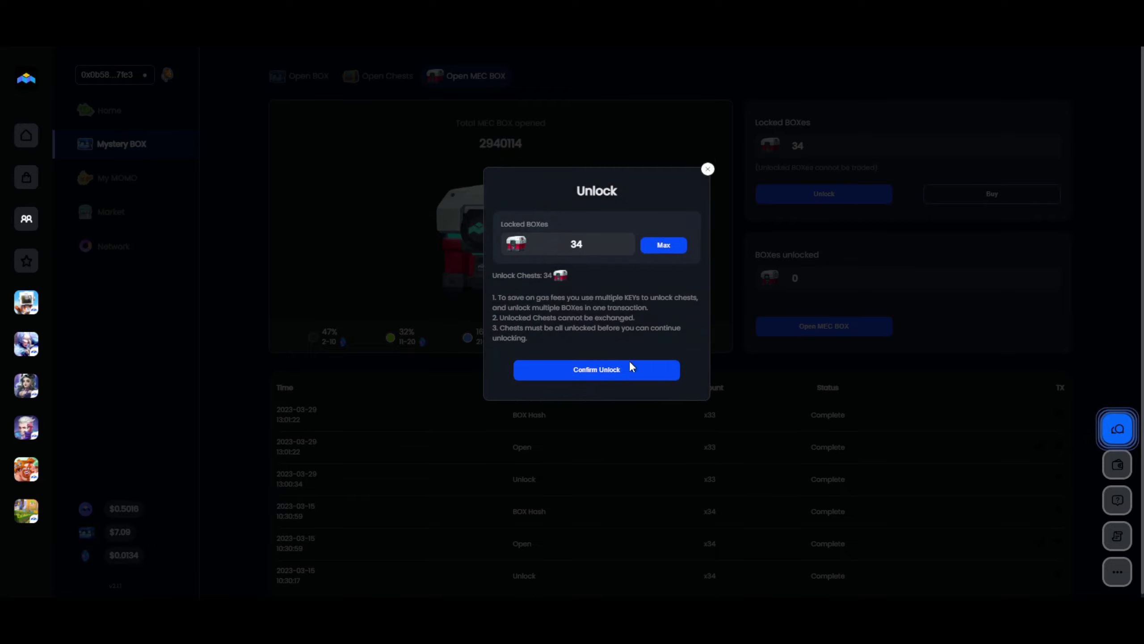
click(630, 364)
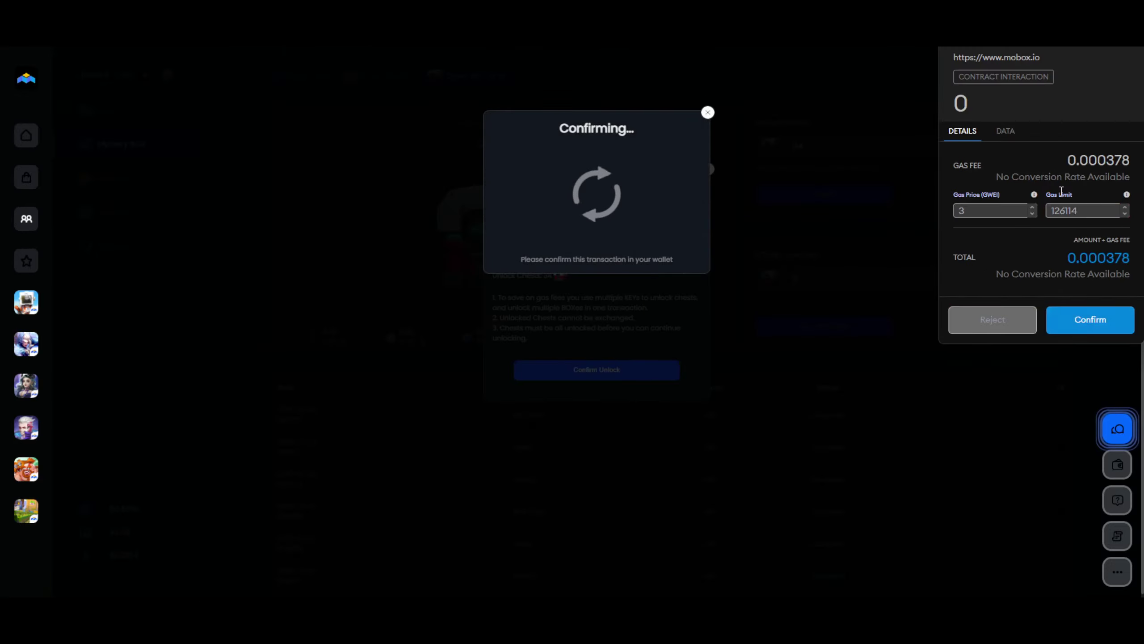
click(1096, 313)
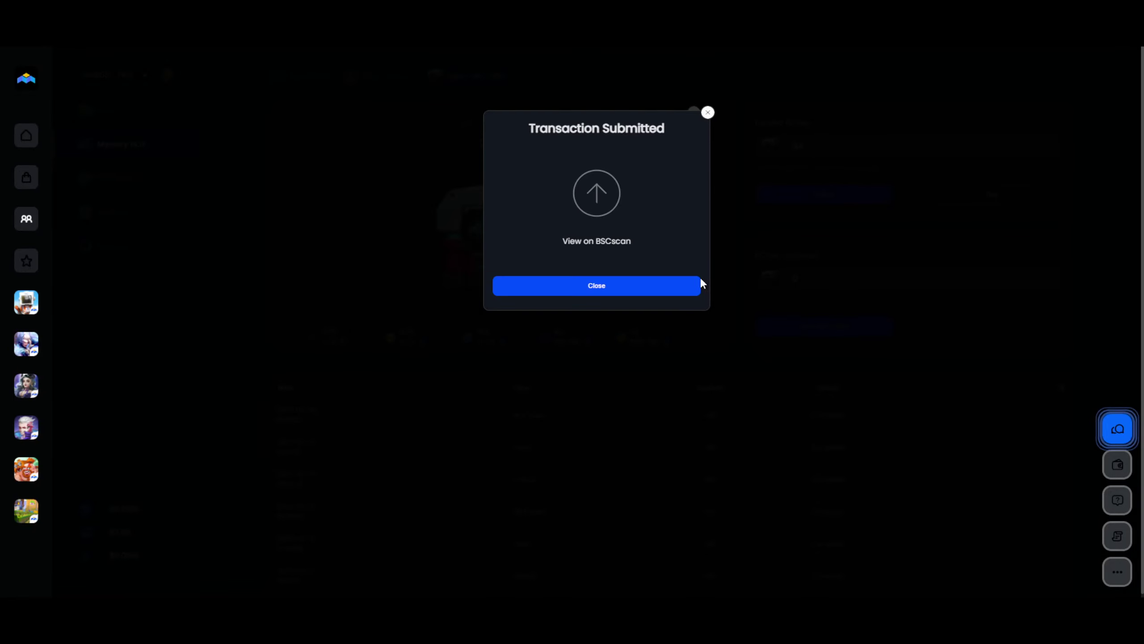
click(696, 284)
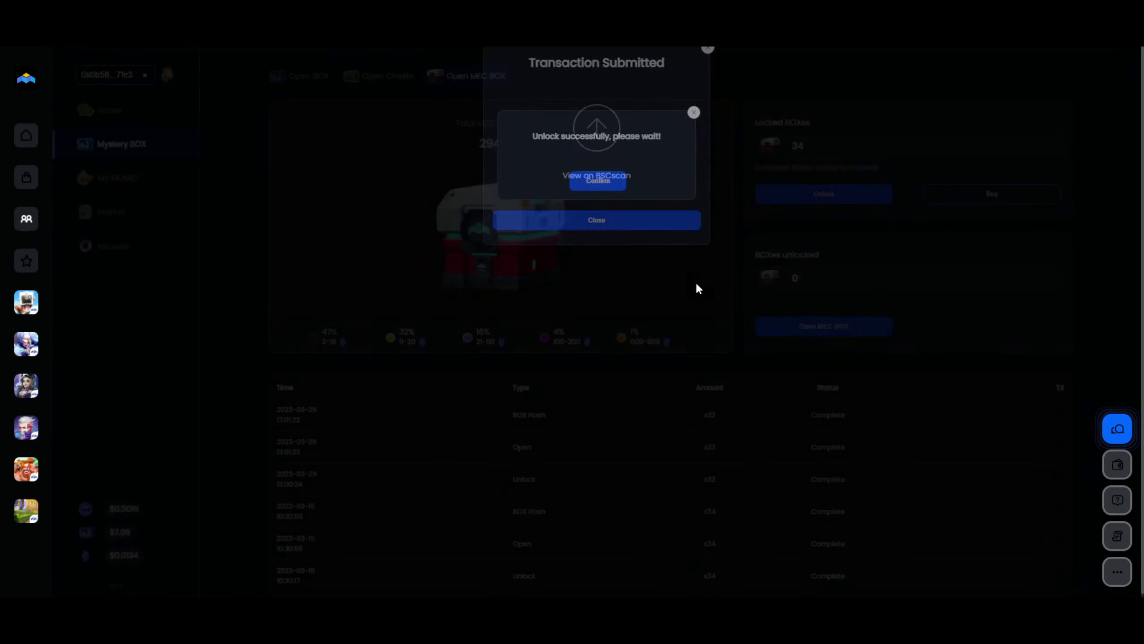
click(614, 185)
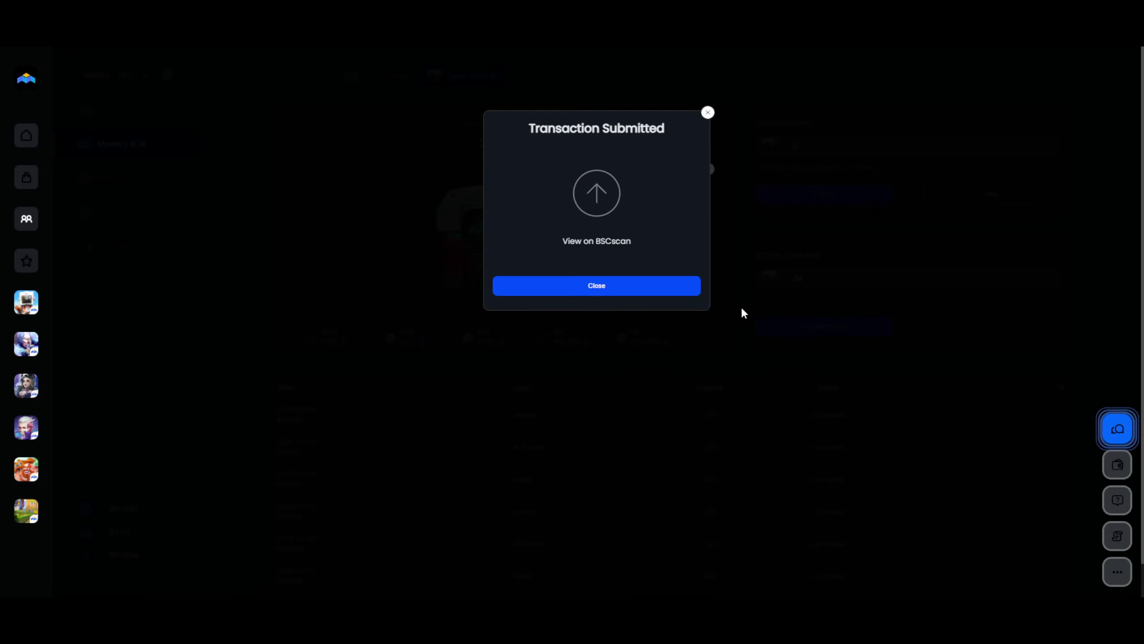
Dismiss the notices, review the 34 opened MEC BOX rewards totalling 693 MEC, and close the results.
click(707, 113)
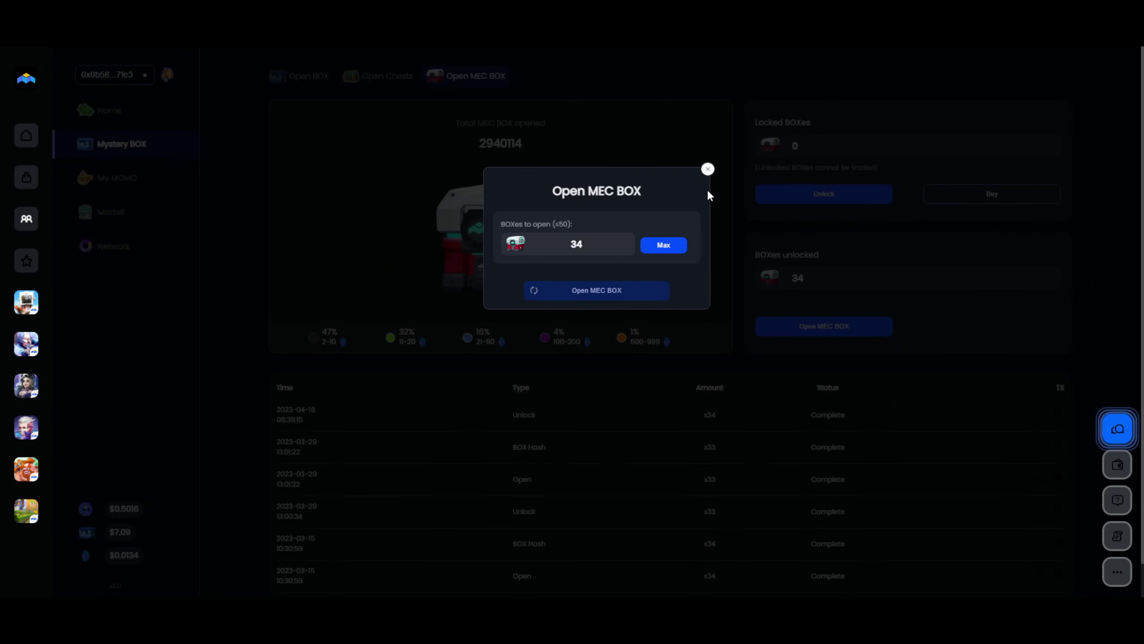
click(710, 170)
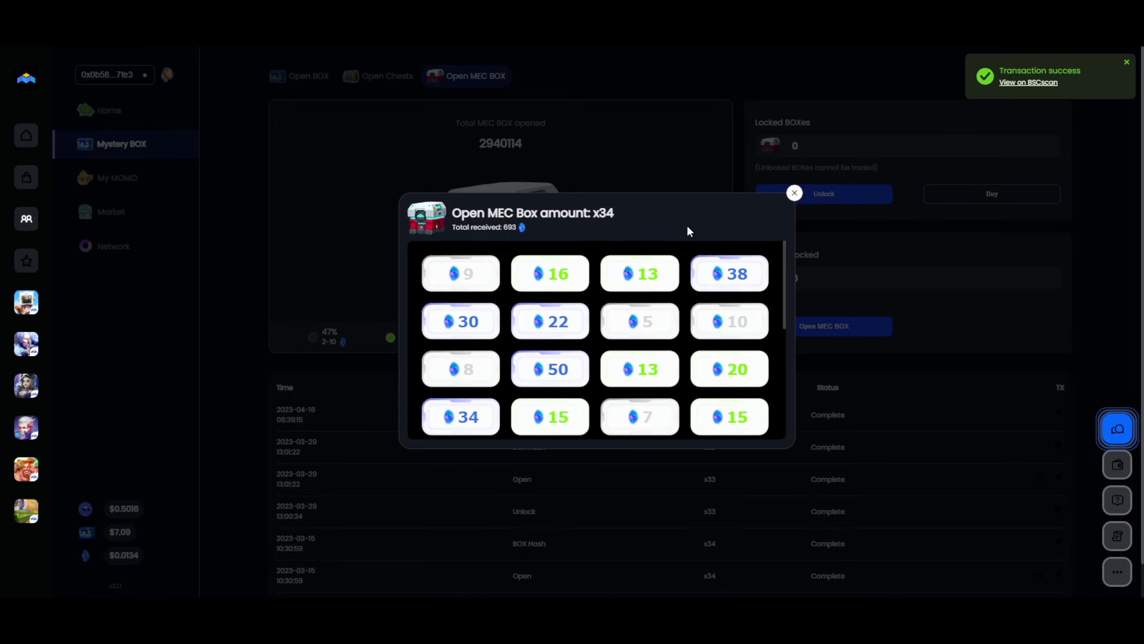
scroll(748, 313, down, 5)
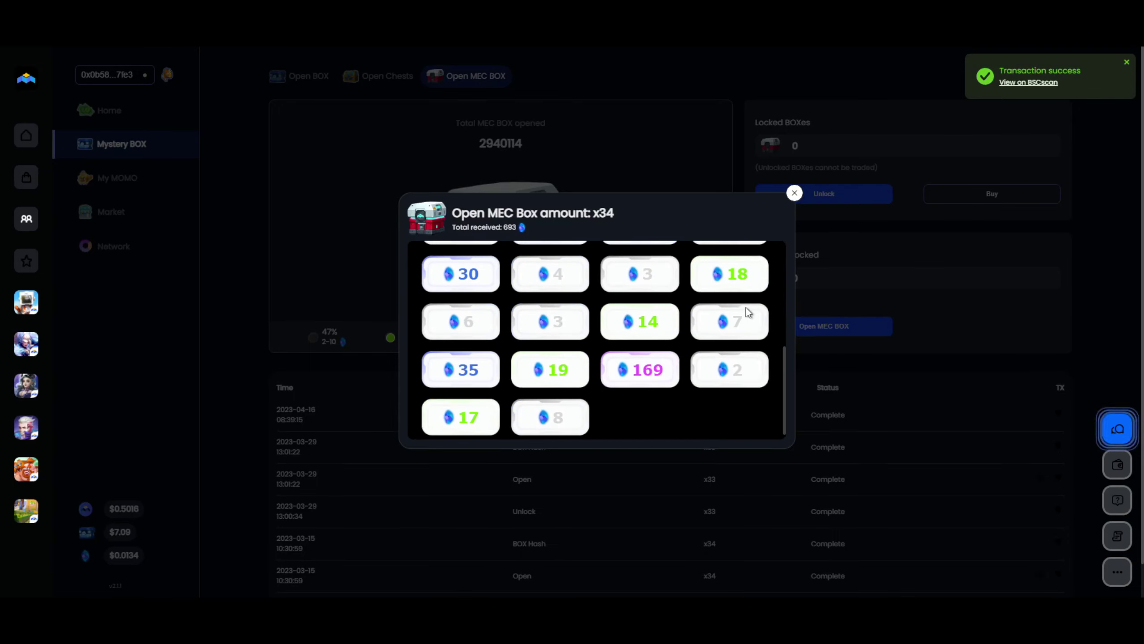
scroll(749, 312, up, 5)
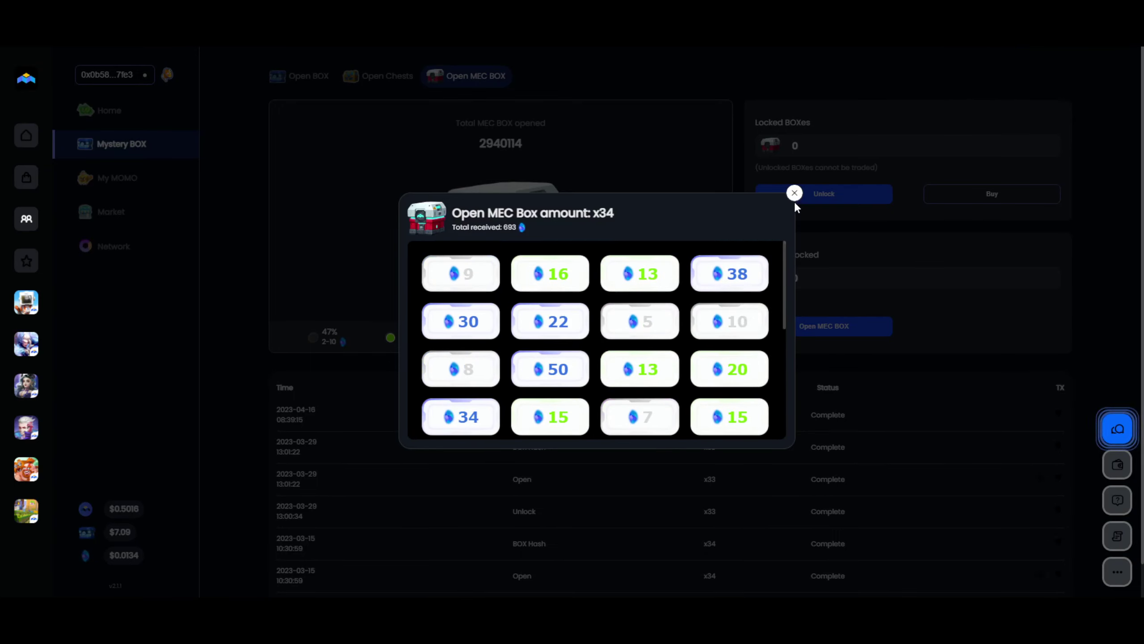
scroll(693, 325, down, 5)
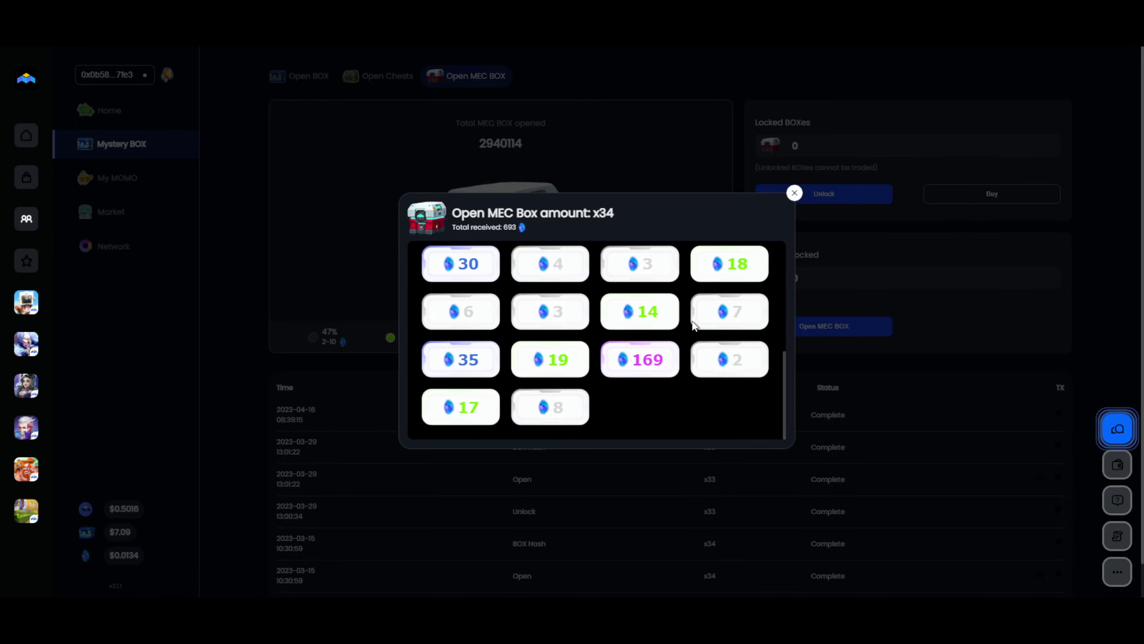
scroll(694, 325, up, 5)
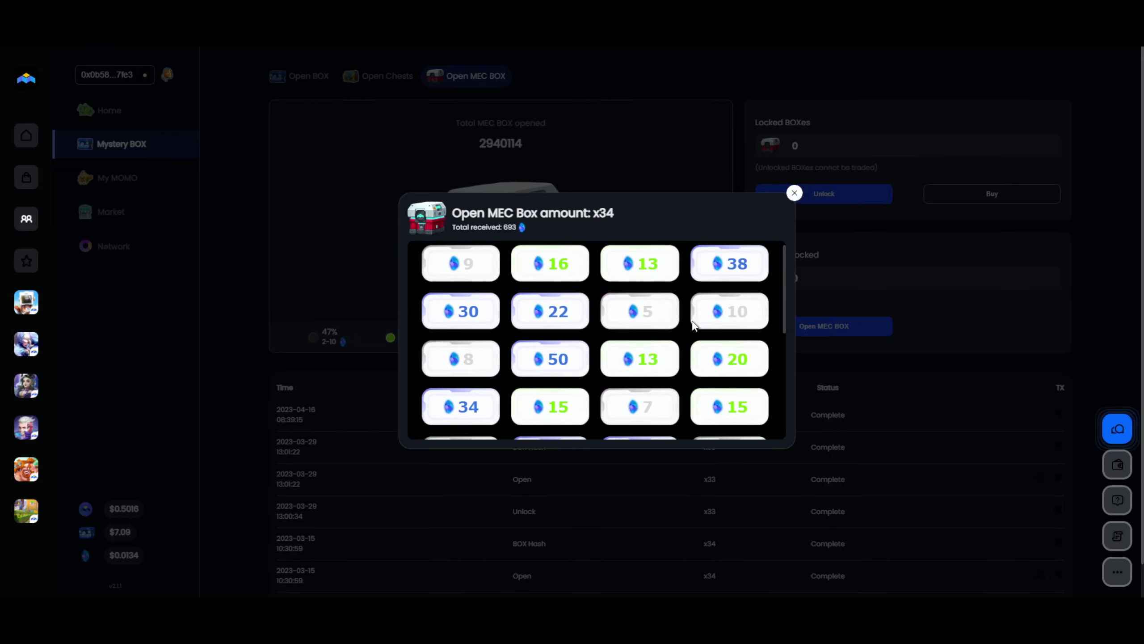
click(794, 192)
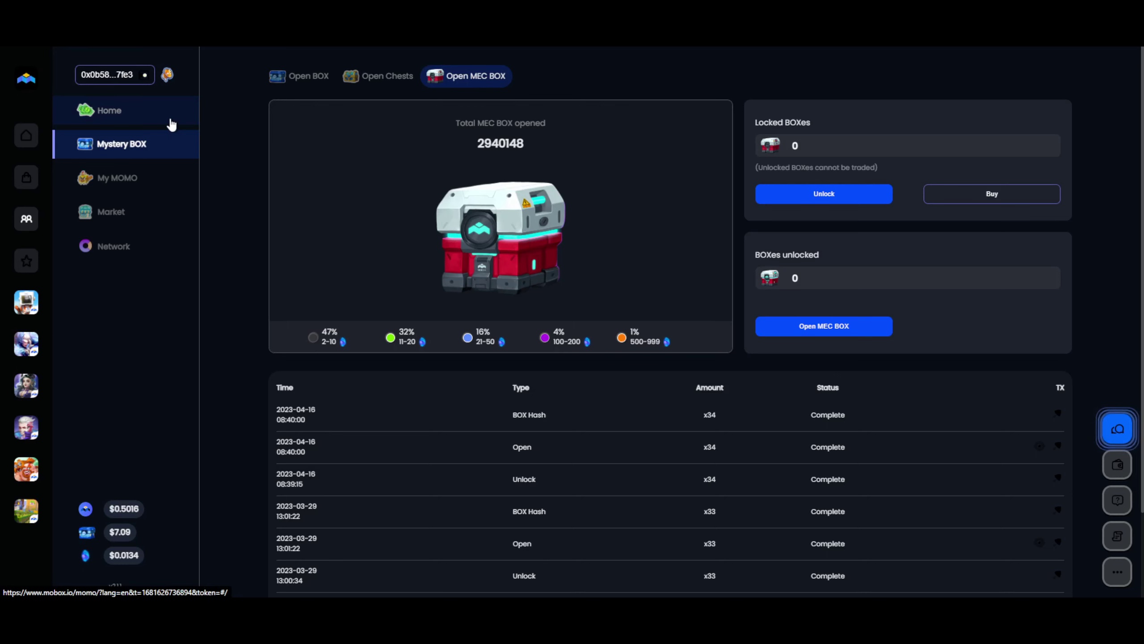
In My MOMO, select eight MOMOs for enhancement, from jester and Blue bird bonnet to Planty.
click(171, 120)
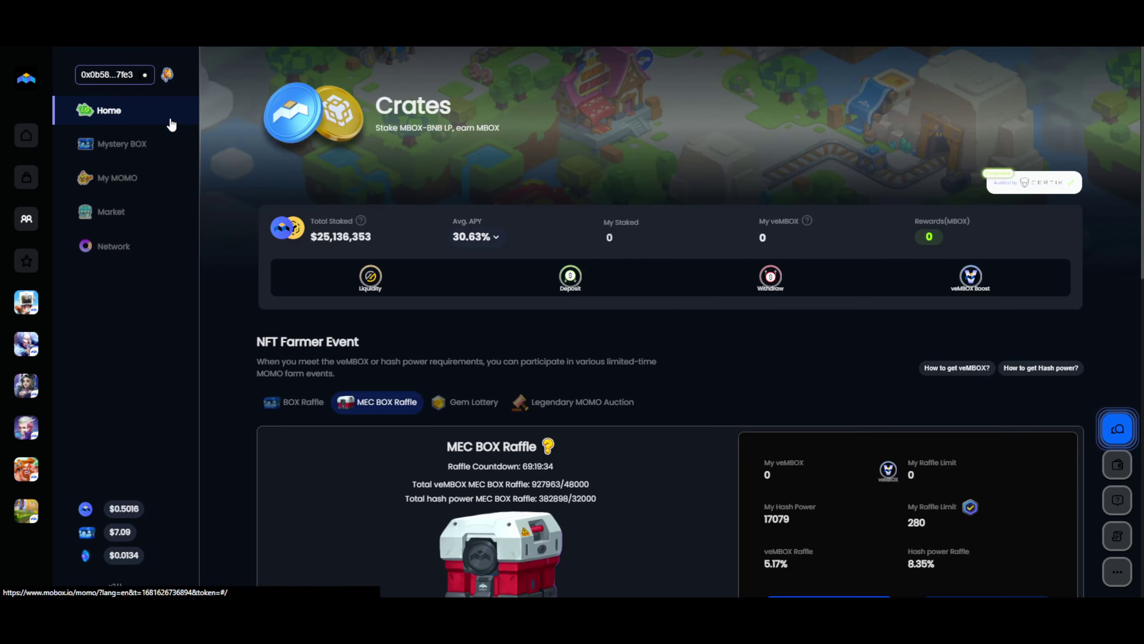
click(158, 194)
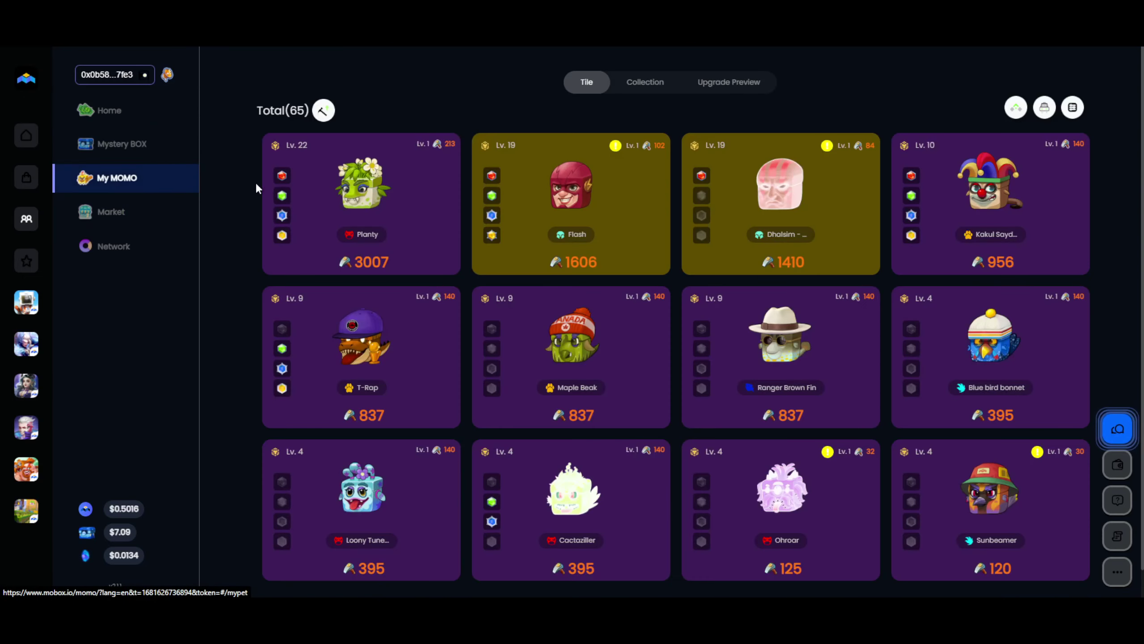
click(1019, 109)
click(1071, 255)
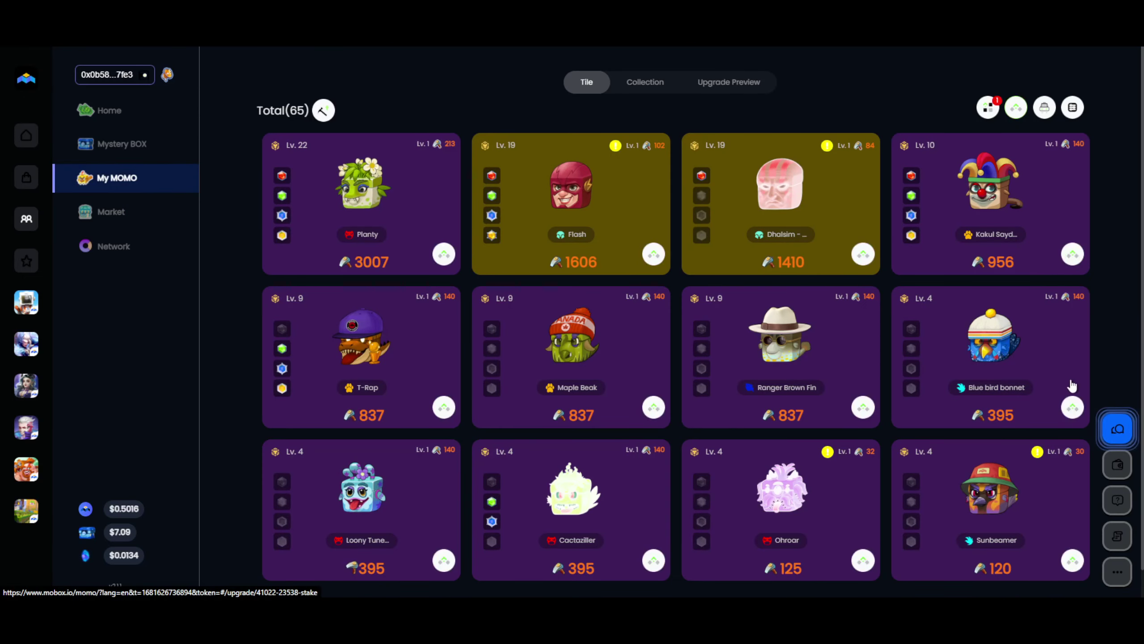
click(1073, 408)
click(863, 408)
click(651, 406)
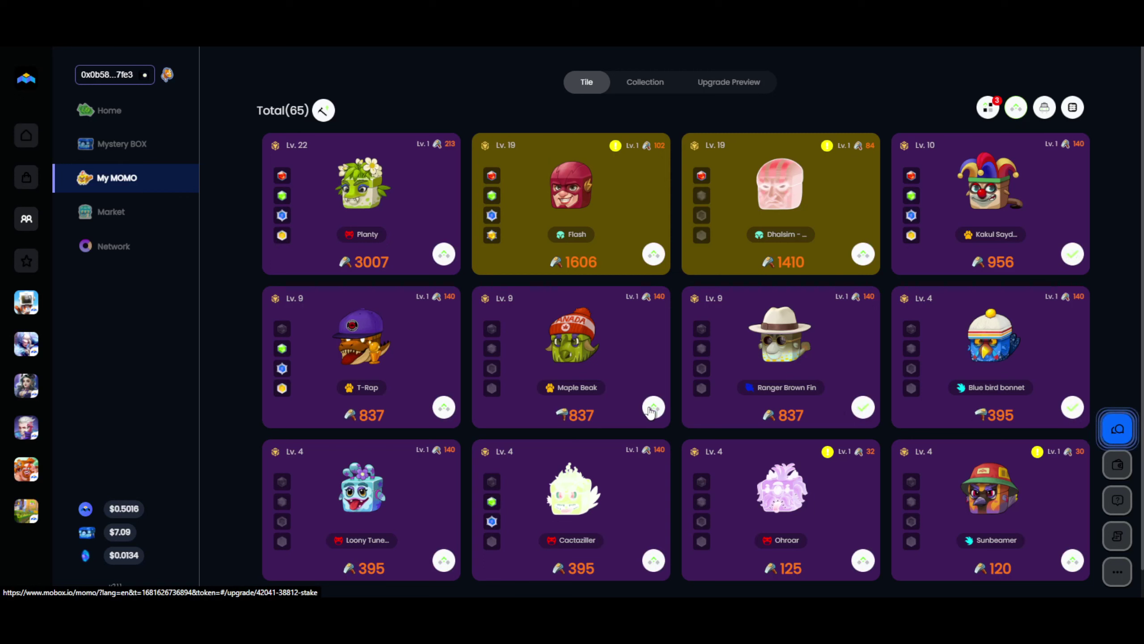
click(443, 407)
click(443, 557)
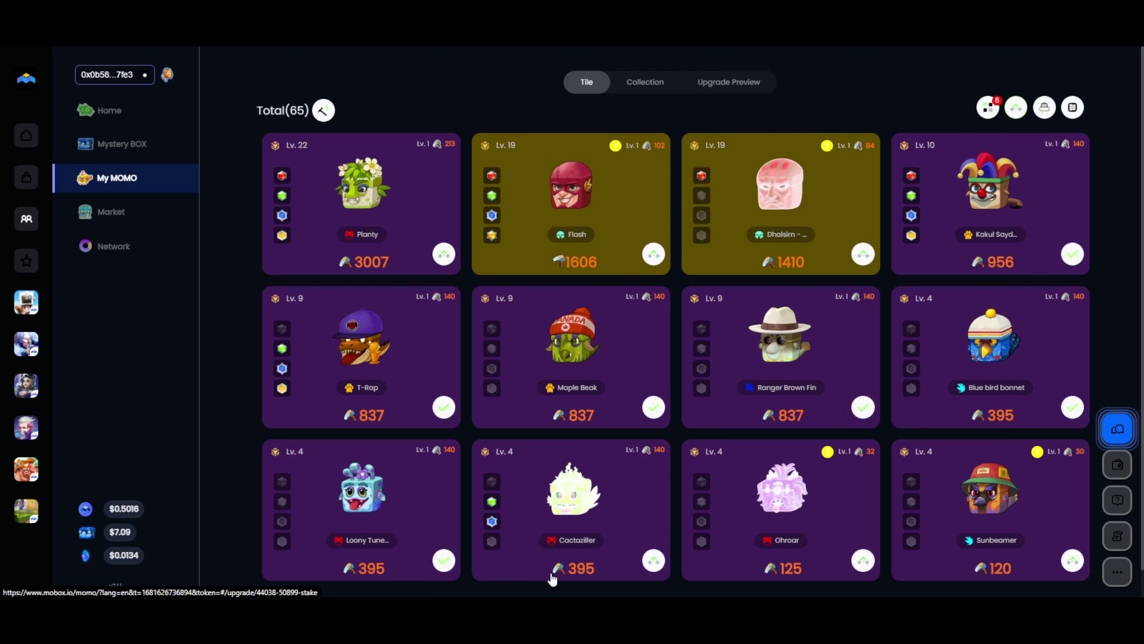
click(652, 572)
click(443, 255)
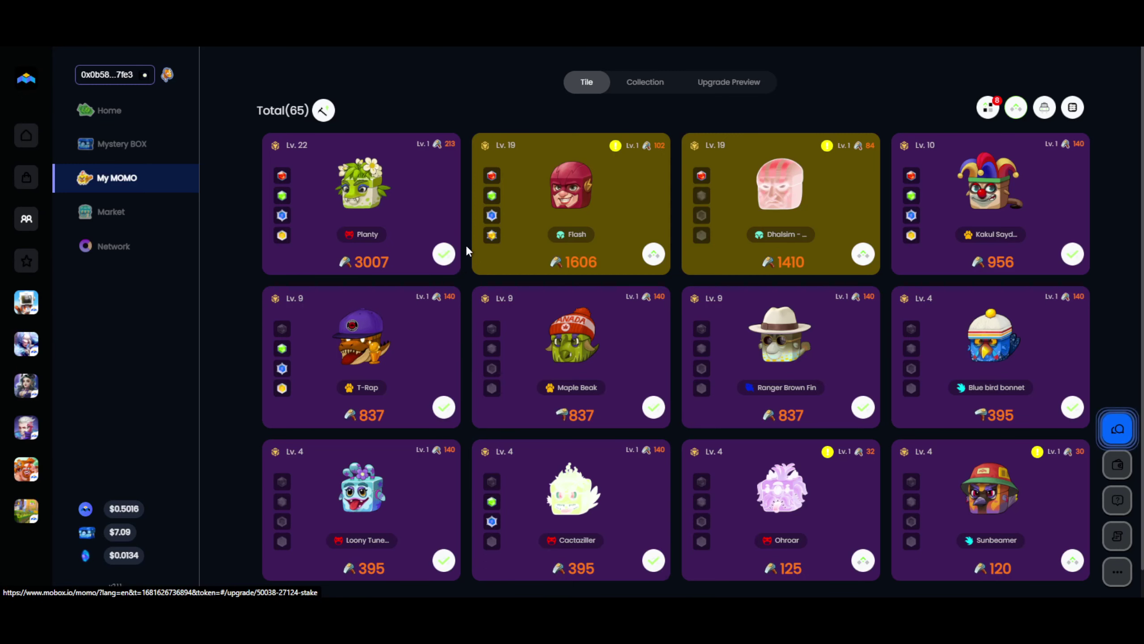
Check the wallet balances, then set the first MOMOs' Block Enhance quantities to 5.
click(124, 88)
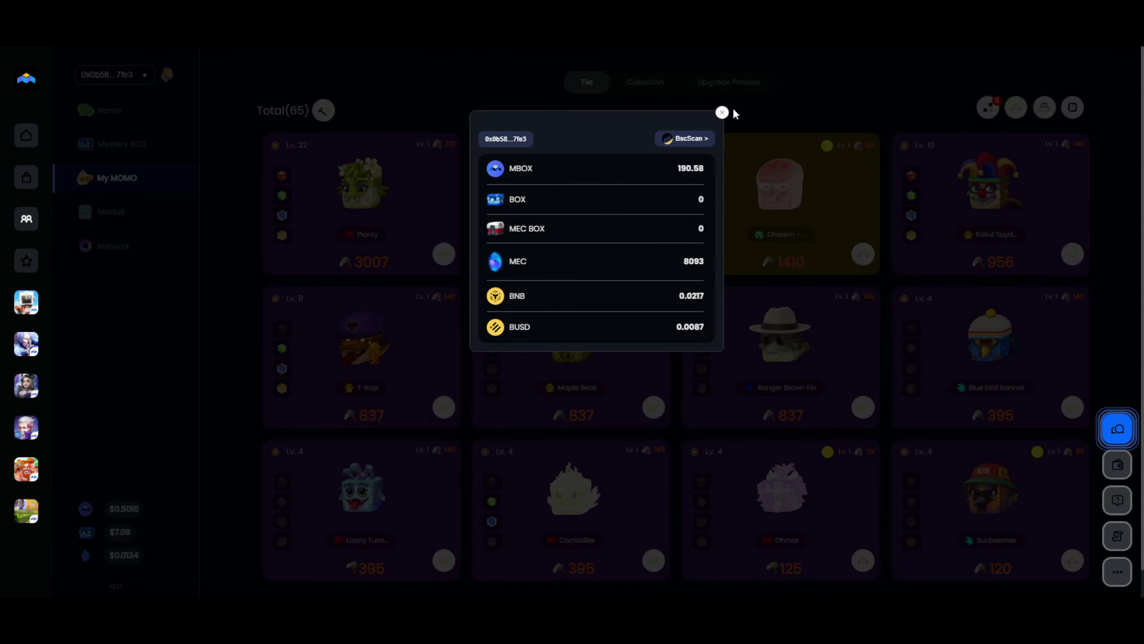
click(721, 112)
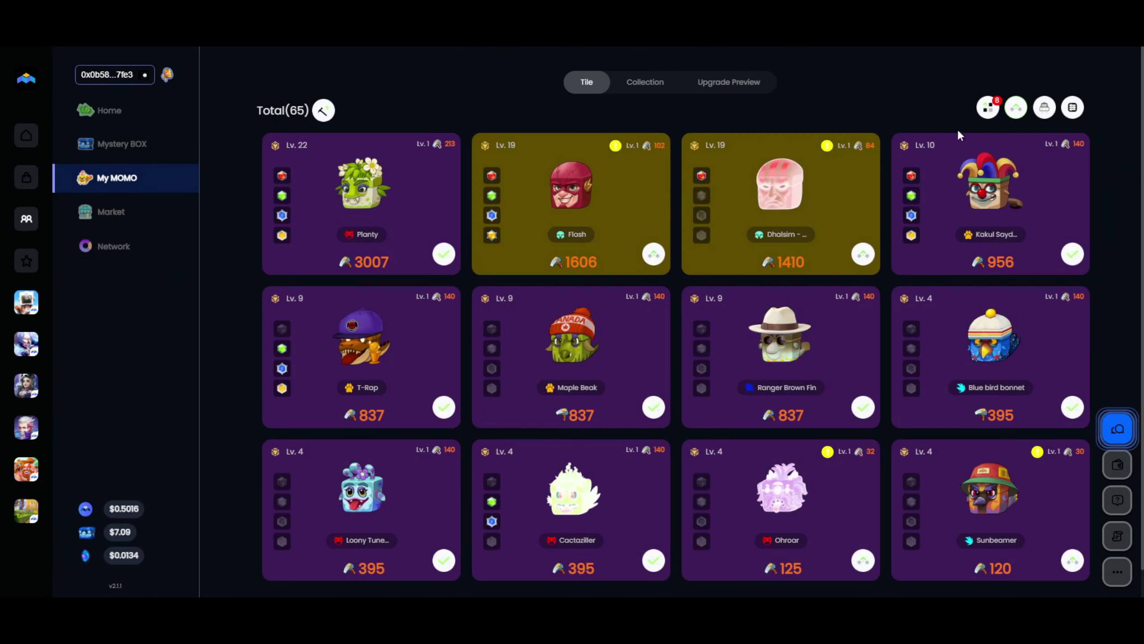
click(986, 110)
click(696, 233)
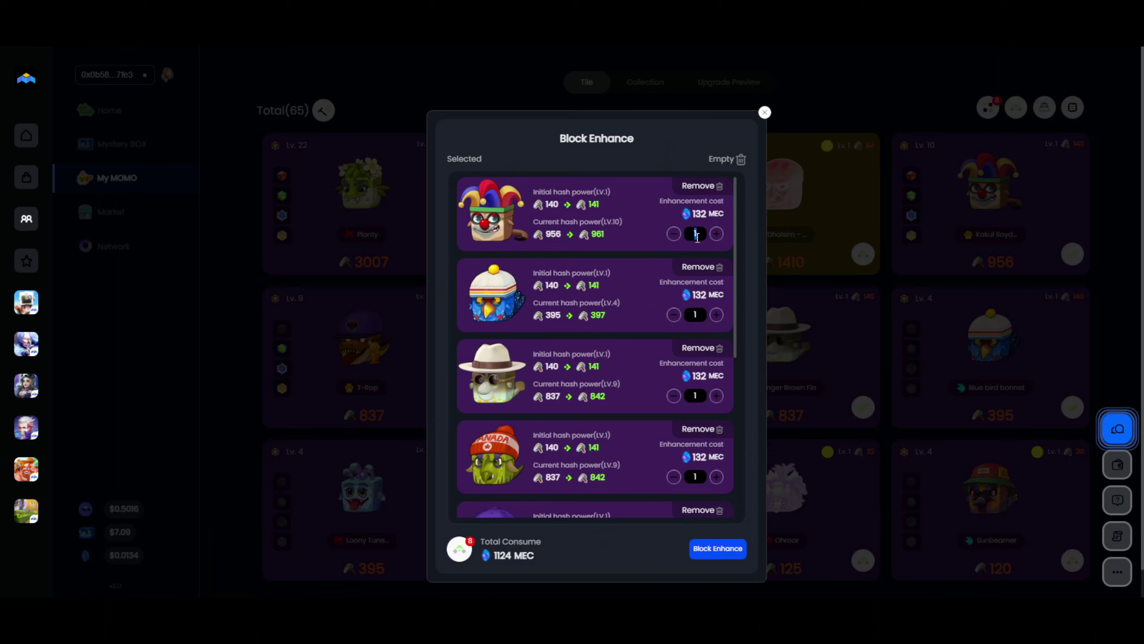
text(5)
click(698, 315)
key(BackSpace)
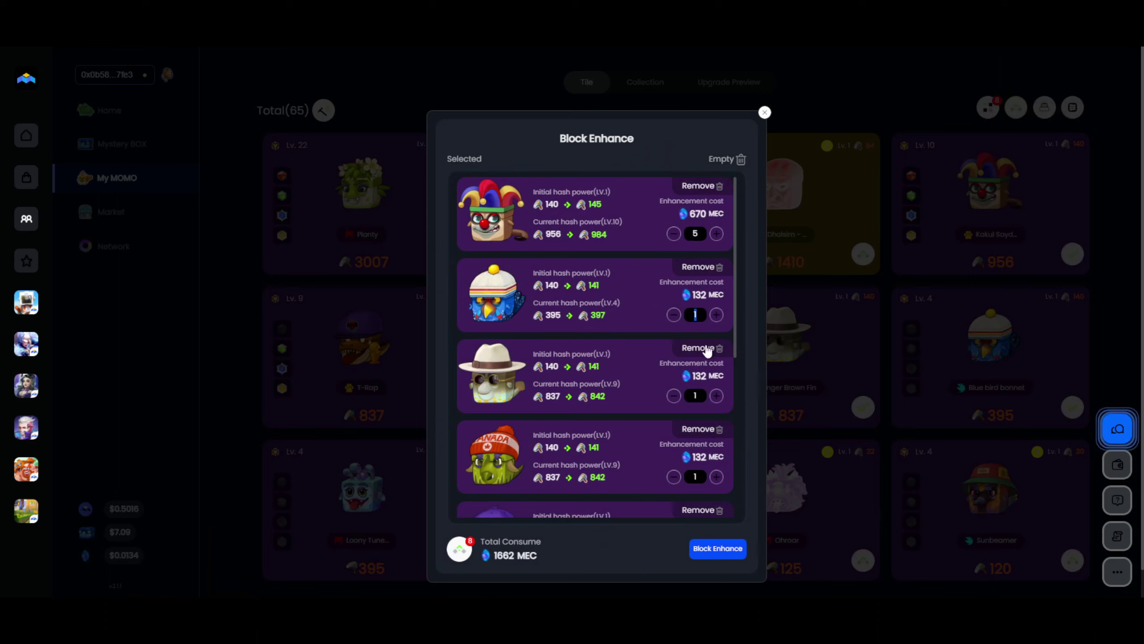
text(5)
click(701, 393)
text(5)
click(700, 476)
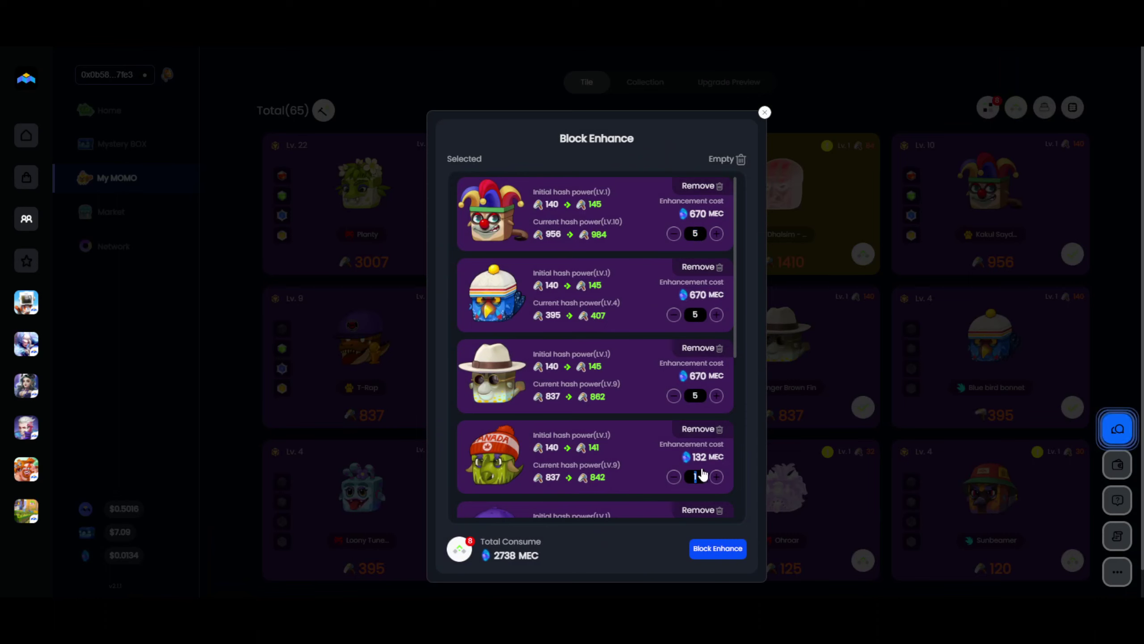
Set Maple Beak, T-Rap, blue cube and Cactaziller enhancement quantities to 5.
scroll(622, 396, down, 4)
click(699, 379)
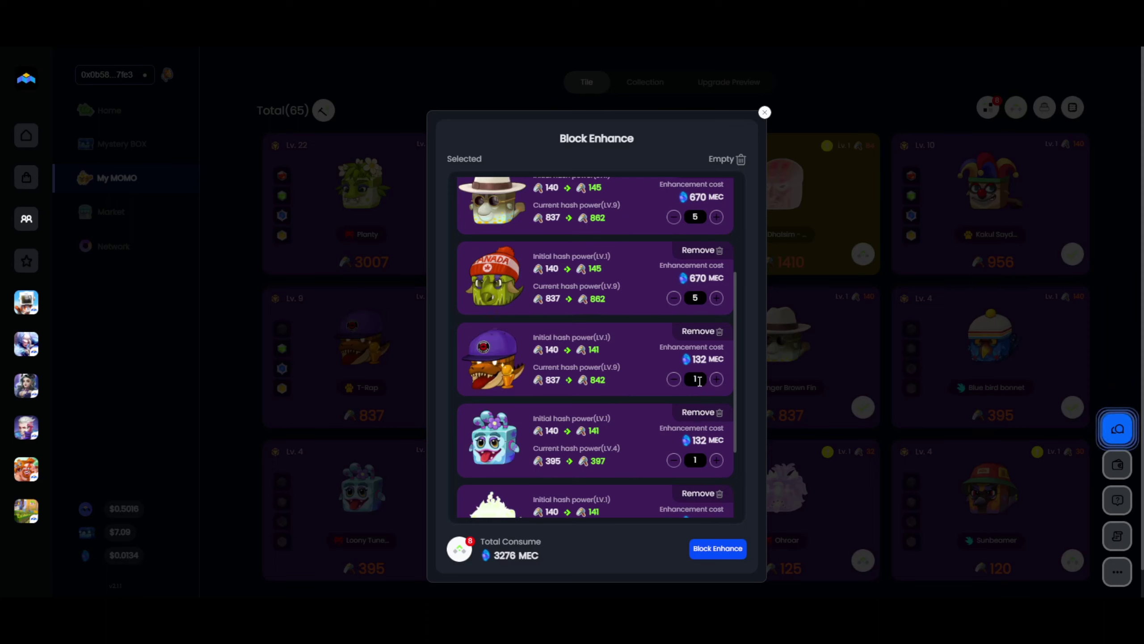
text(5)
click(699, 461)
text(5)
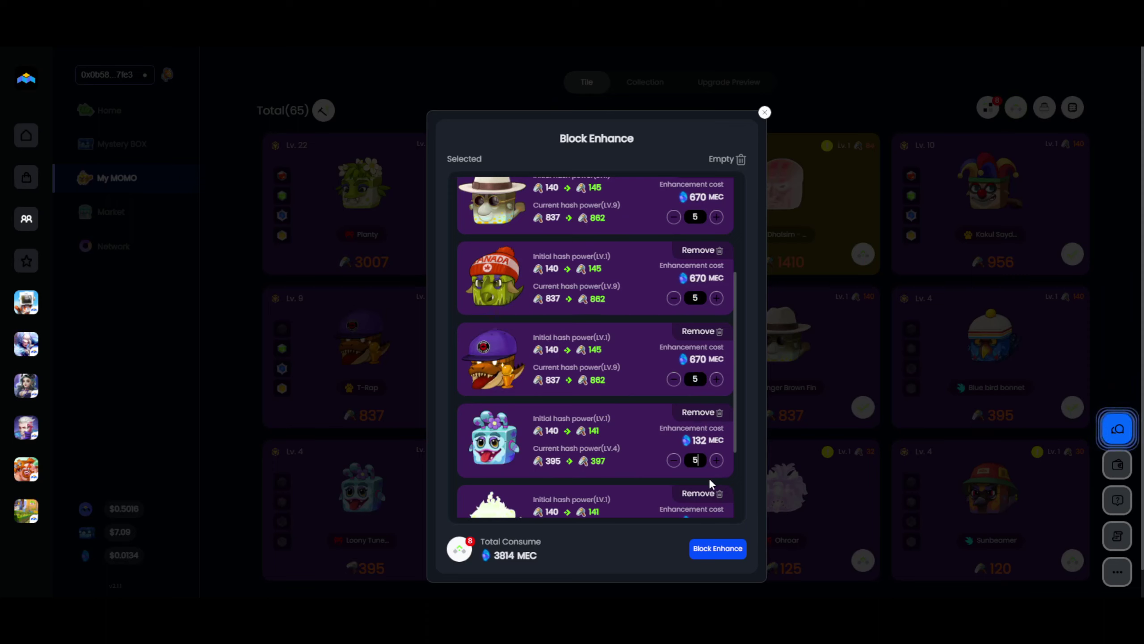
scroll(613, 412, down, 1)
click(697, 420)
text(5)
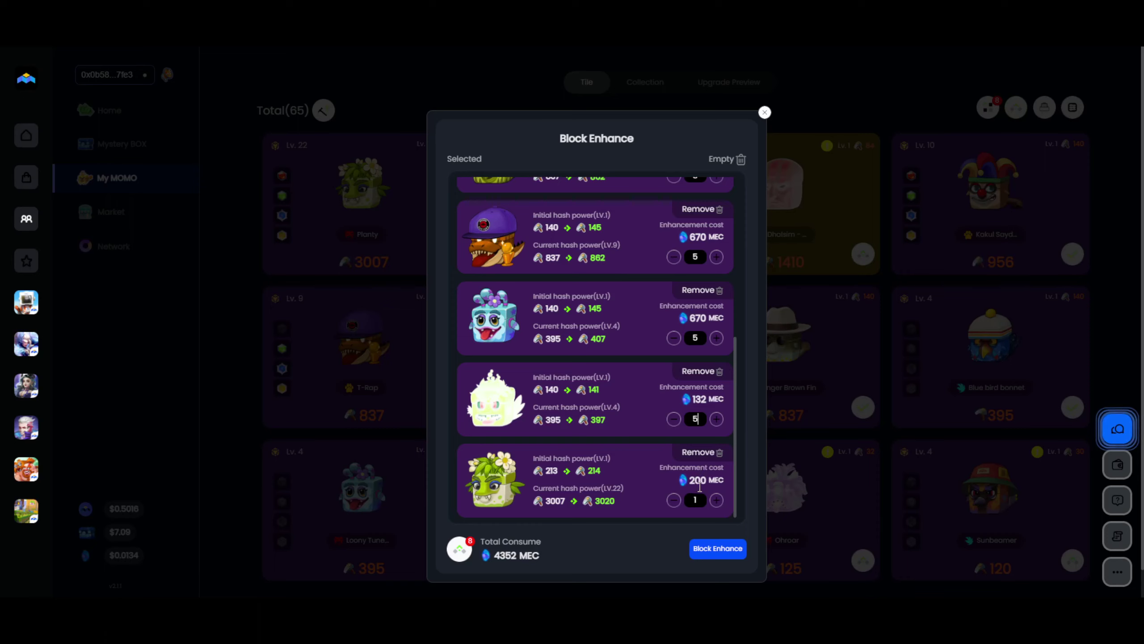
click(656, 517)
Raise Planty's quantity to 7 and every other MOMO's quantity to 6.
click(717, 500)
click(717, 500)
click(717, 499)
click(716, 499)
click(717, 499)
click(716, 500)
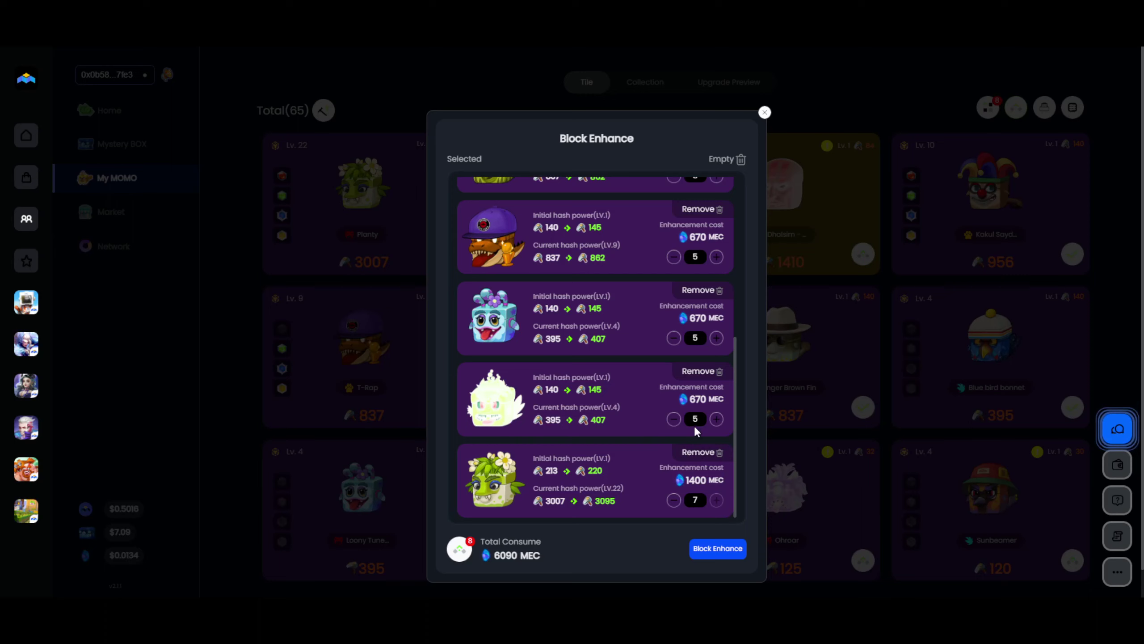
click(717, 419)
click(718, 338)
click(717, 257)
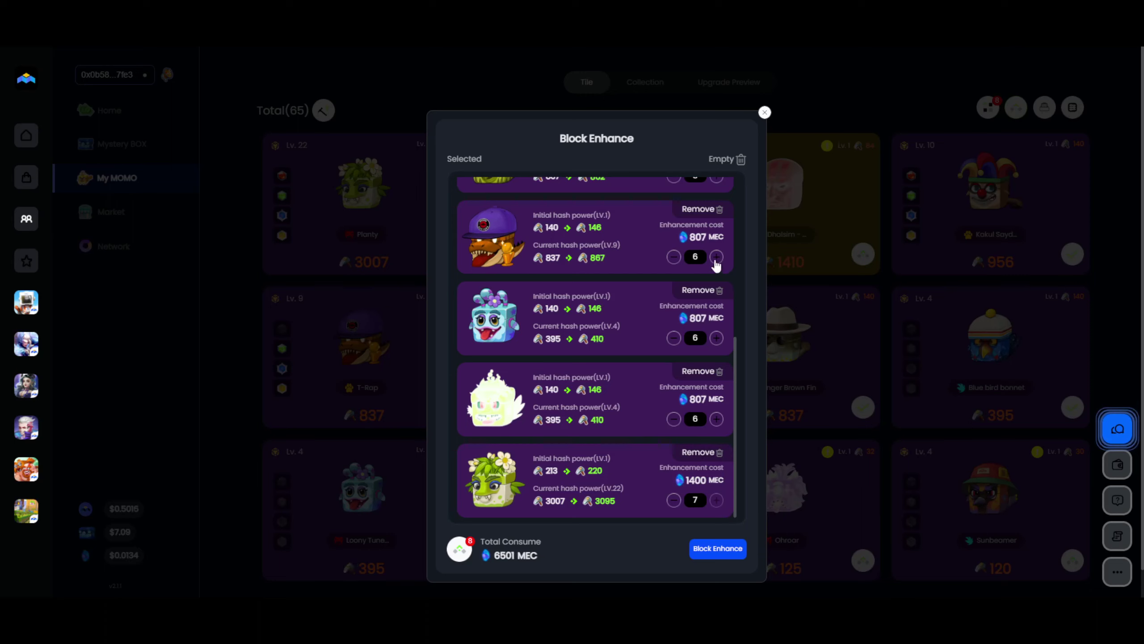
scroll(718, 359, up, 5)
click(716, 395)
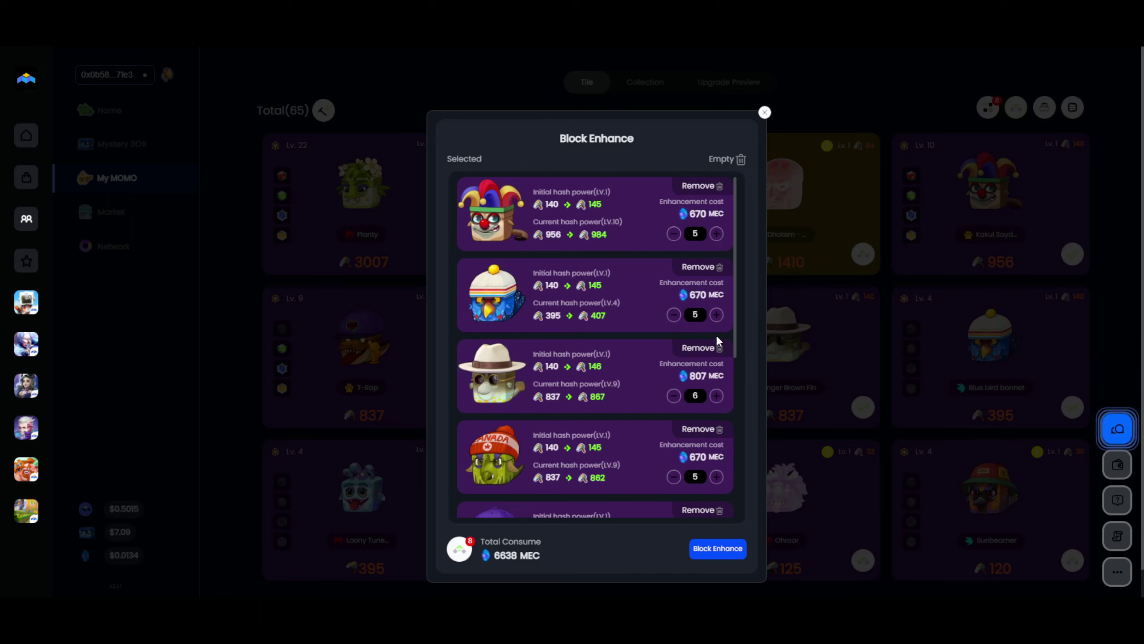
click(716, 314)
click(716, 233)
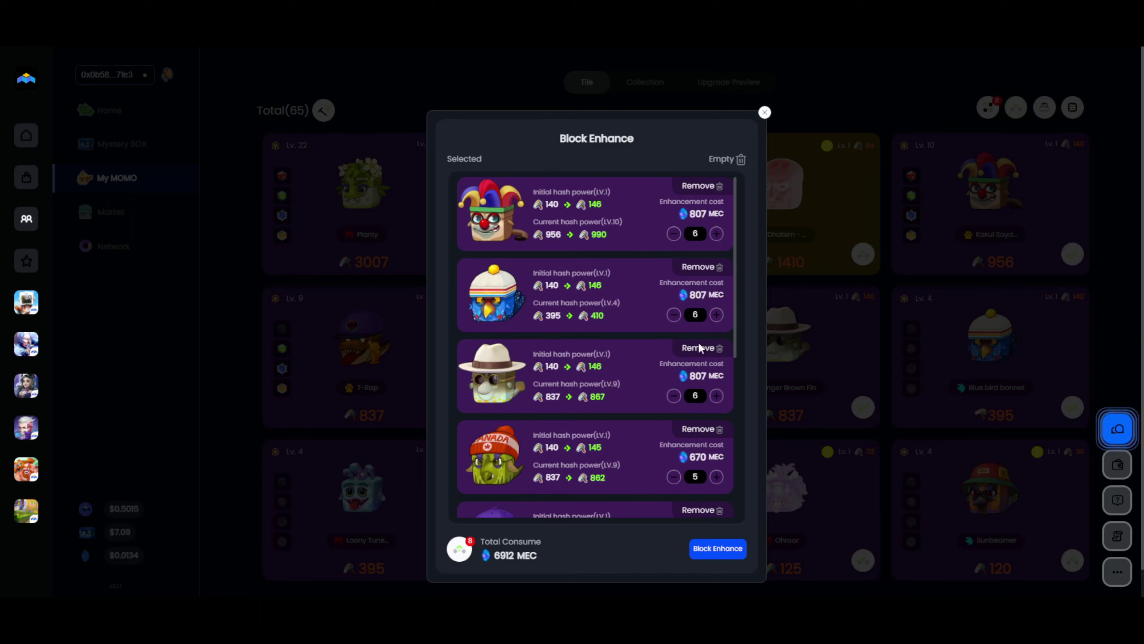
scroll(723, 465, down, 1)
click(716, 417)
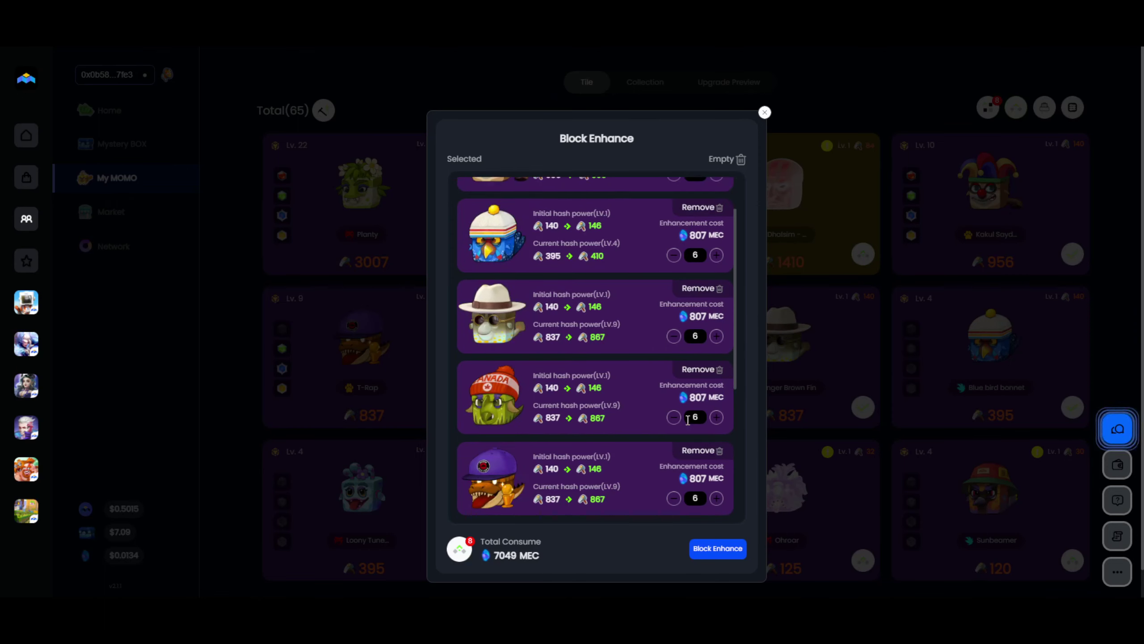
scroll(589, 370, up, 1)
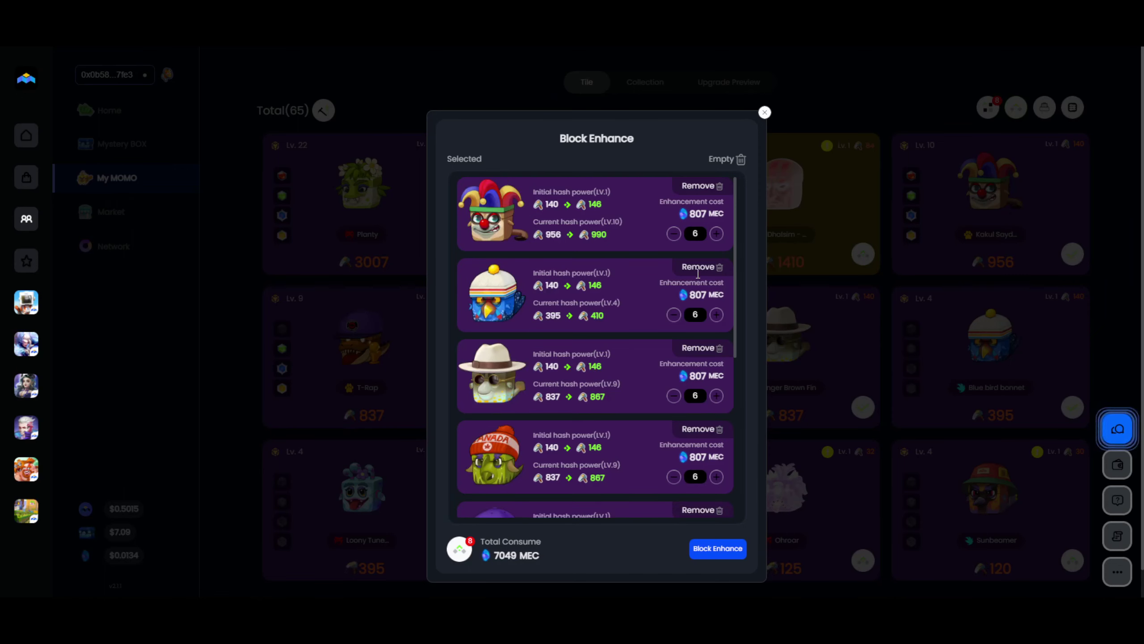
Raise the jester MOMO to 10 and the blue bird MOMO to 9, then close Block Enhance.
click(717, 233)
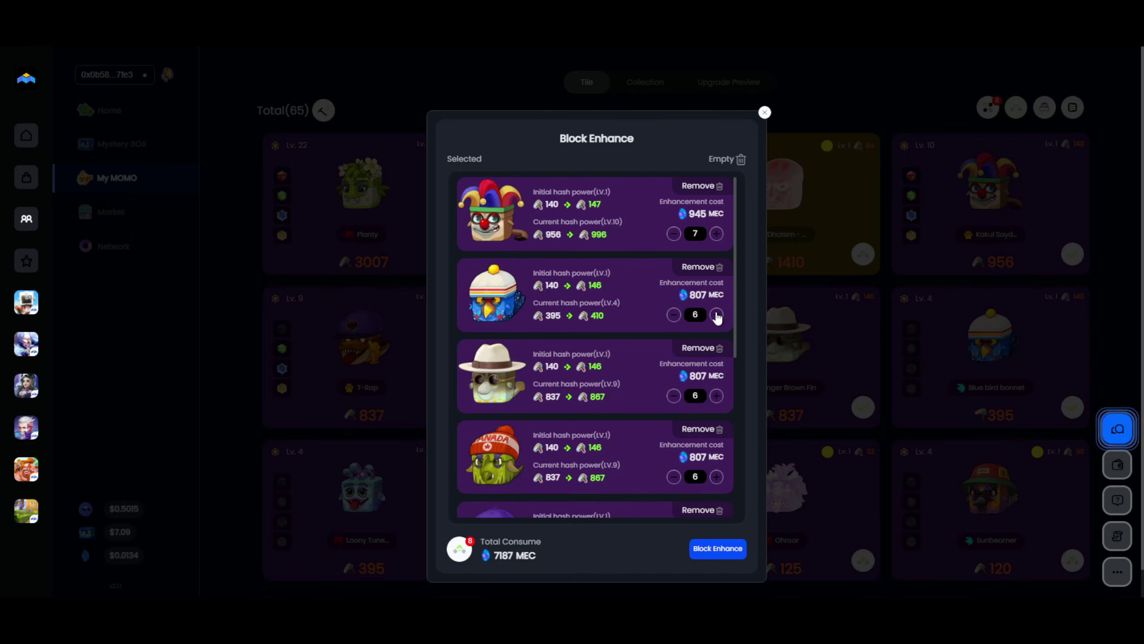
click(717, 234)
click(717, 234)
click(716, 233)
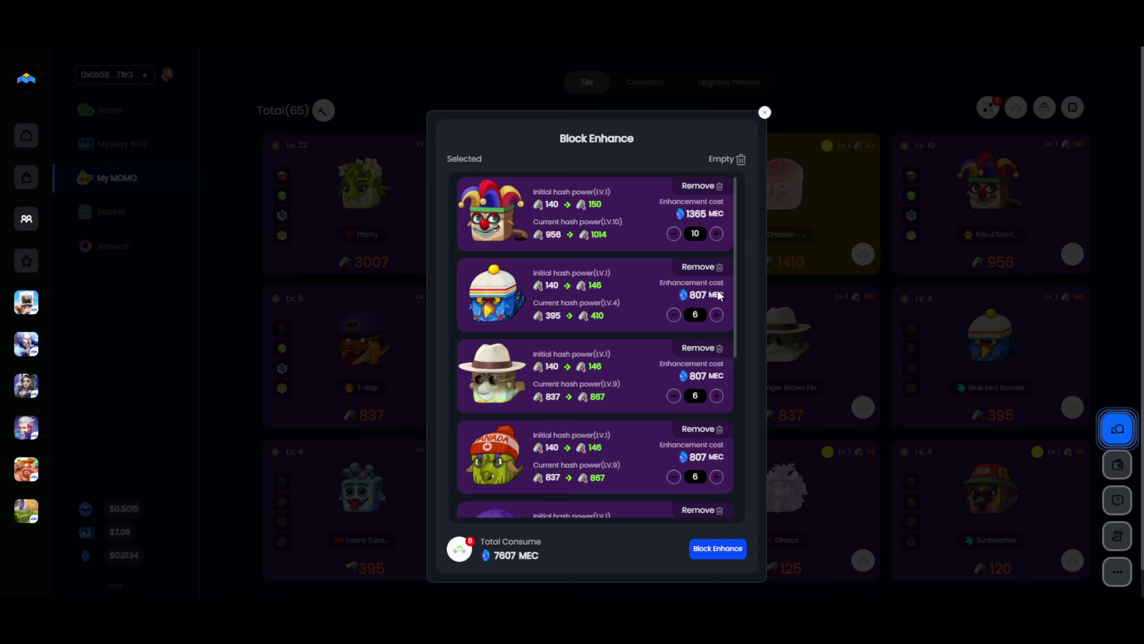
click(716, 314)
click(716, 315)
click(716, 315)
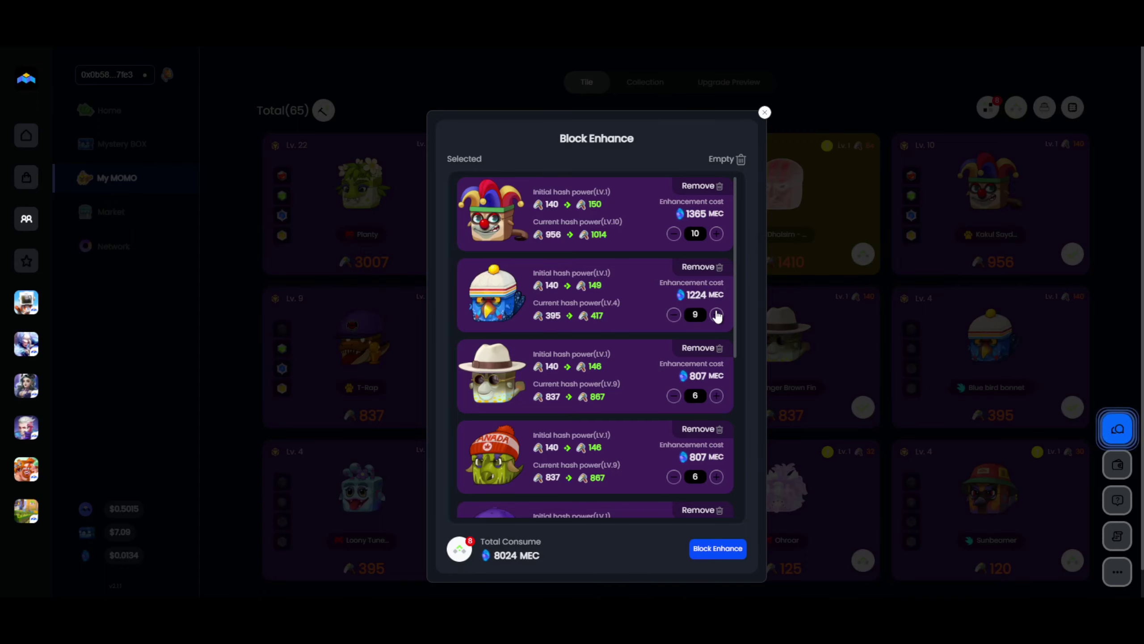
click(765, 114)
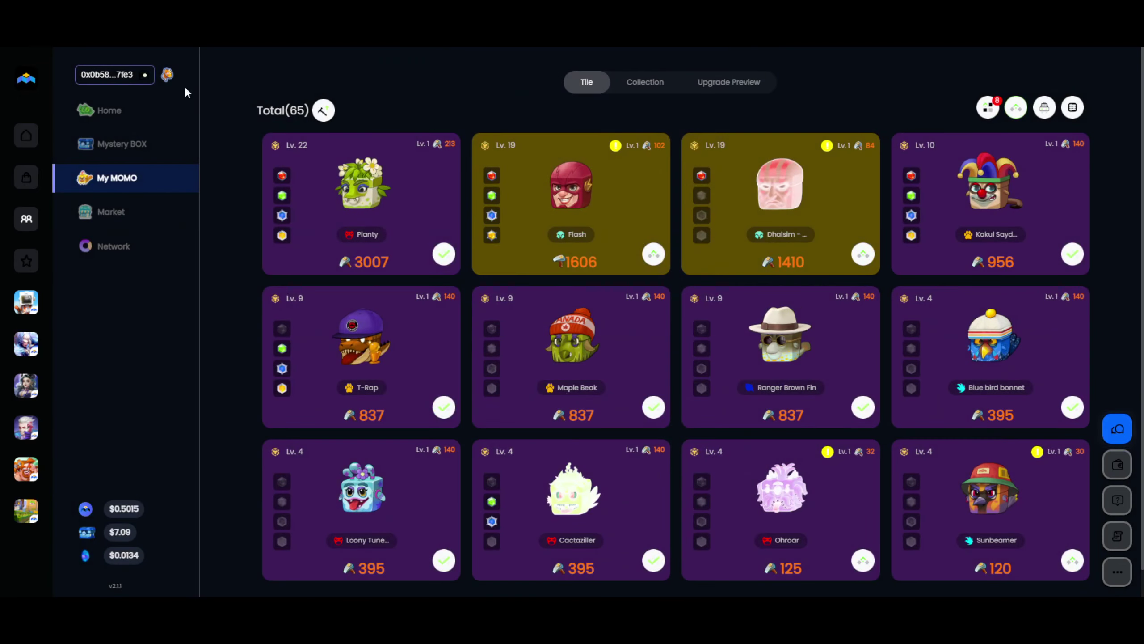
Check wallet balances, then submit the 8024 MEC Block Enhance and confirm it in the wallet.
click(131, 76)
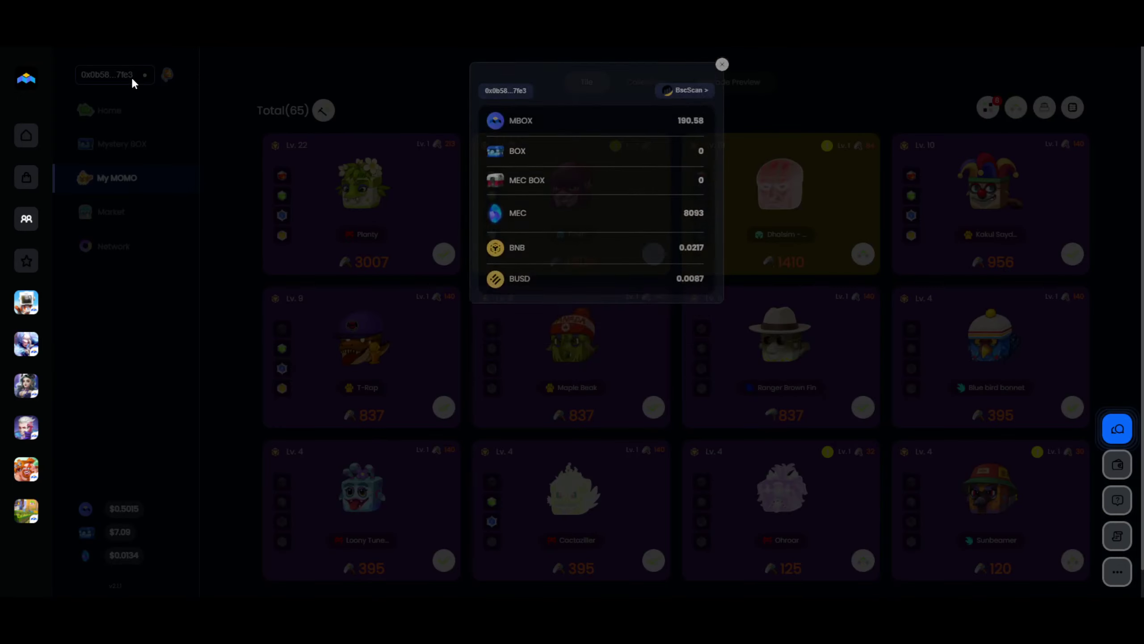
click(750, 101)
click(991, 108)
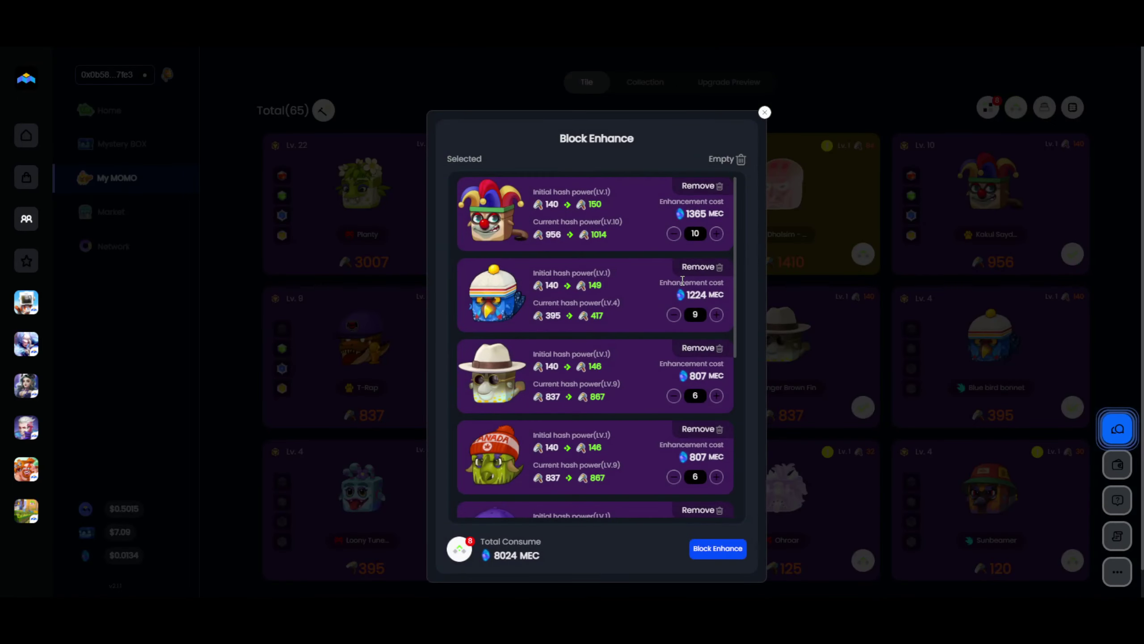
click(718, 548)
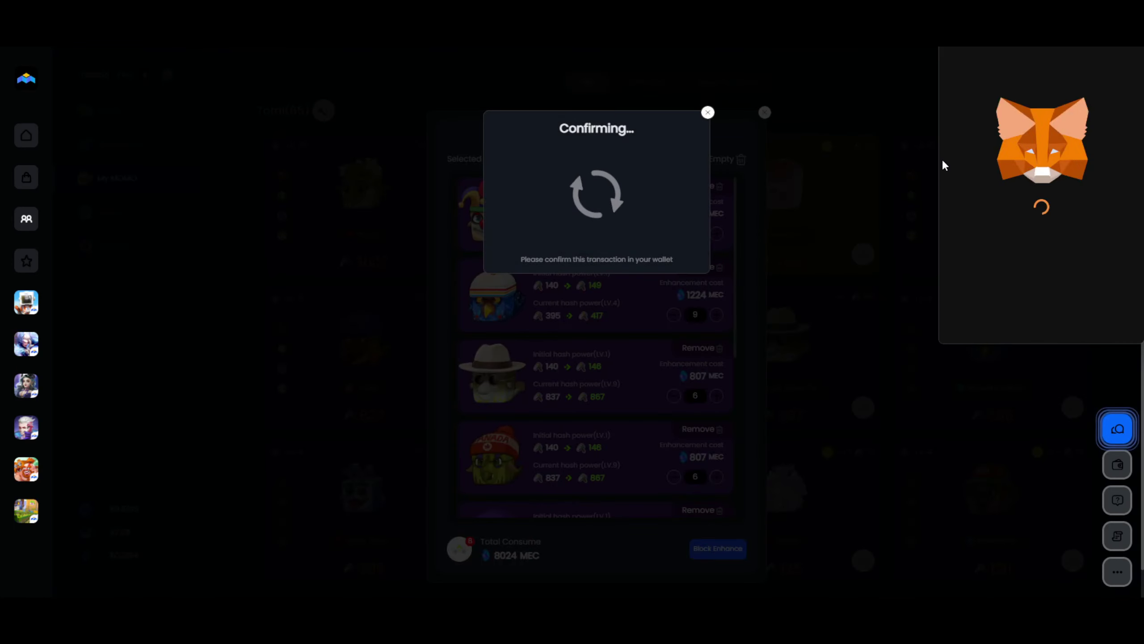
click(1092, 318)
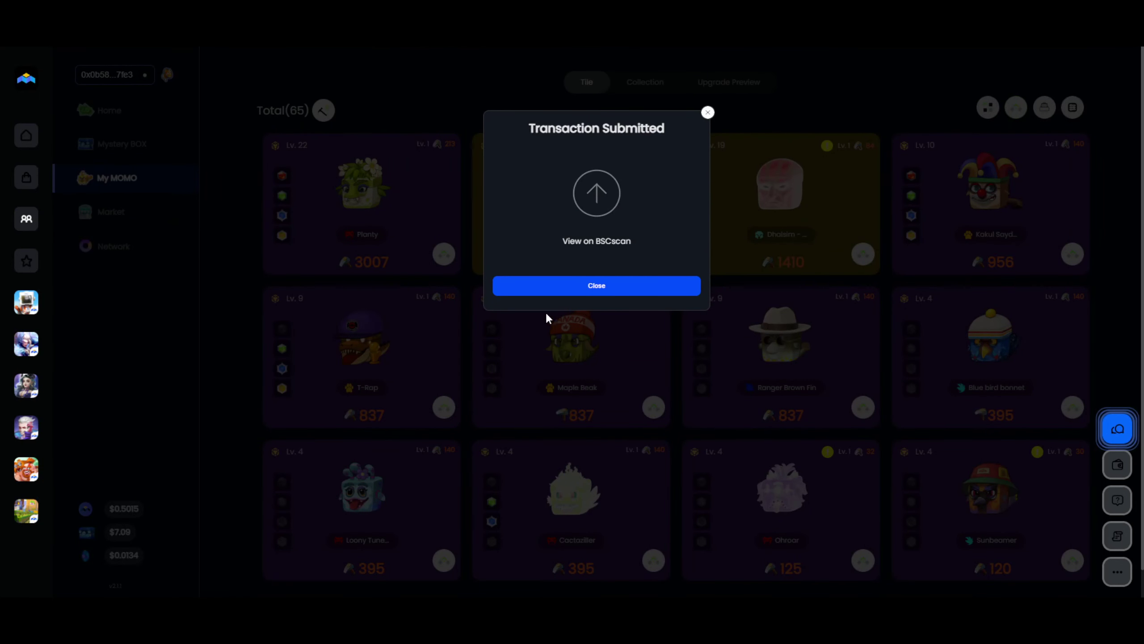
click(588, 297)
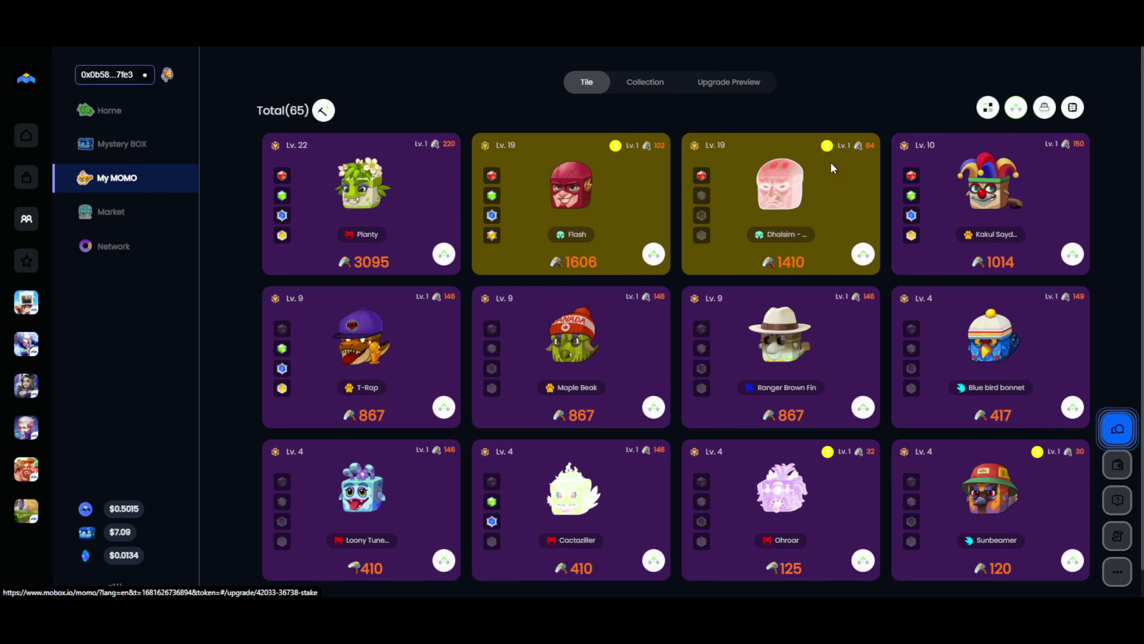
Review Planty's details, noting hash power 3095 now and 3220 at the next level.
click(360, 203)
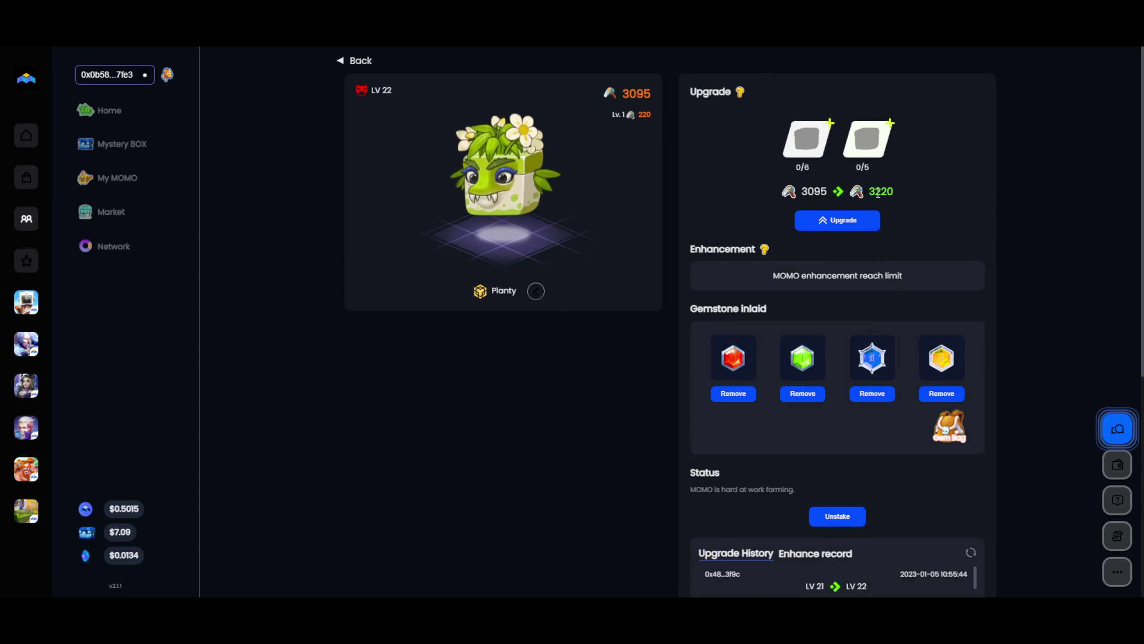
drag(872, 193, 803, 193)
click(805, 191)
click(353, 60)
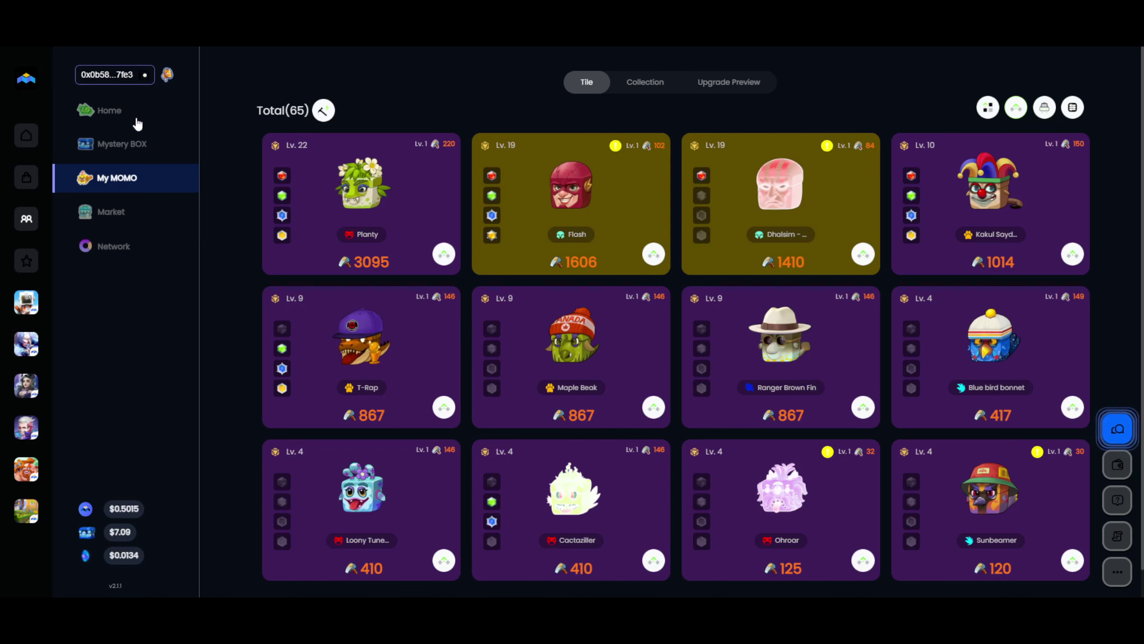
Show the wallet balances, highlighting the remaining MEC and 190.58 MBOX.
click(128, 76)
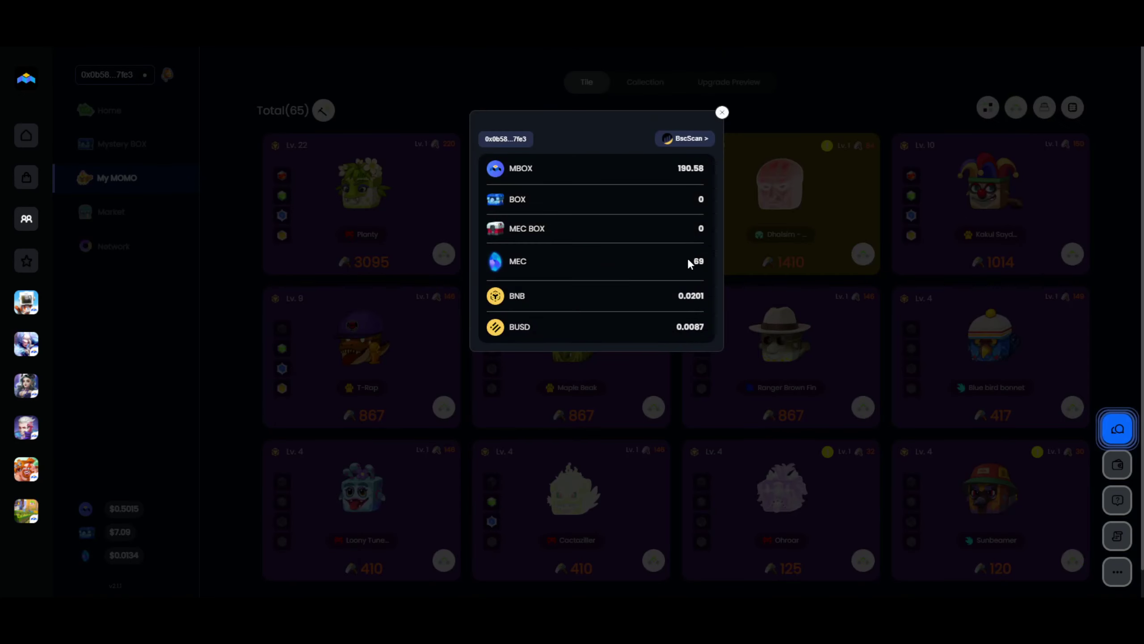
drag(688, 260, 699, 262)
drag(680, 169, 710, 169)
click(722, 113)
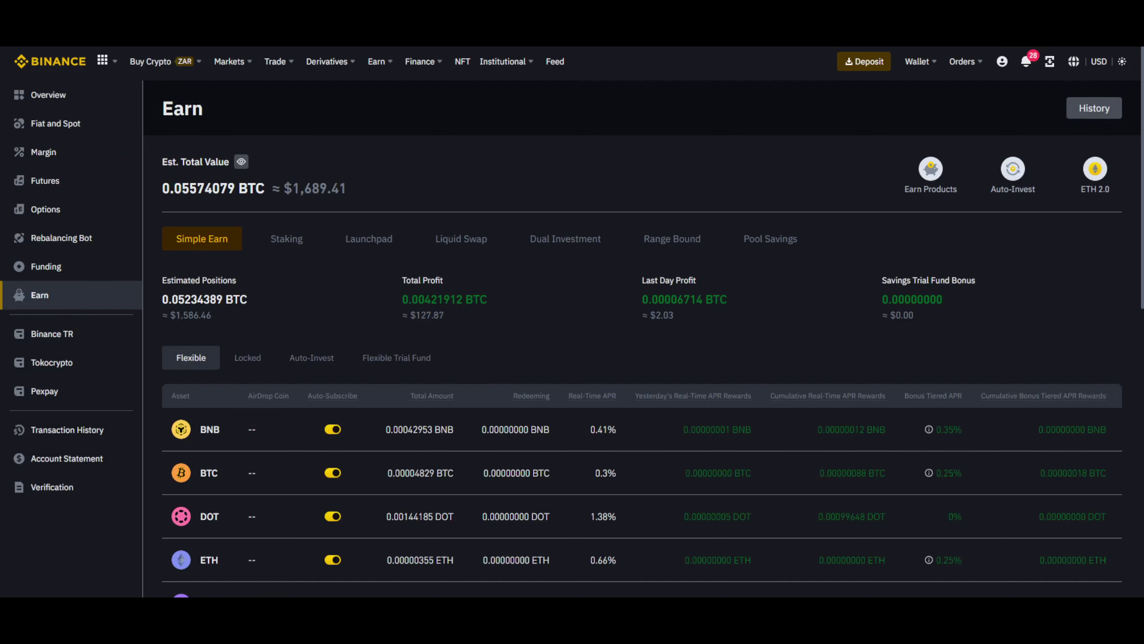
scroll(534, 239, down, 6)
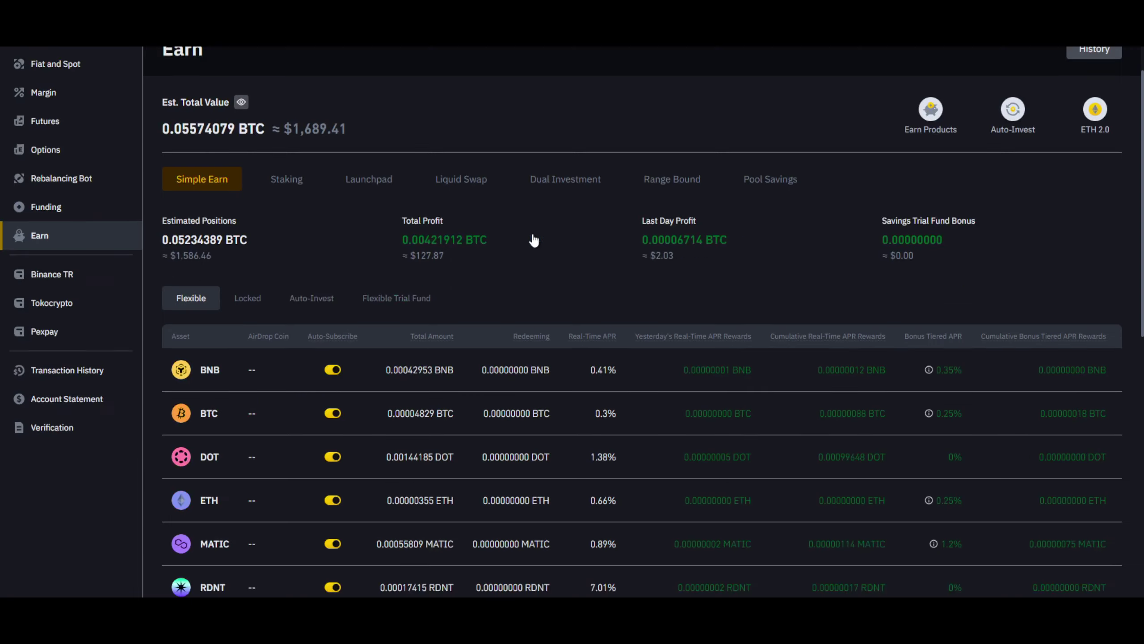
scroll(534, 238, up, 6)
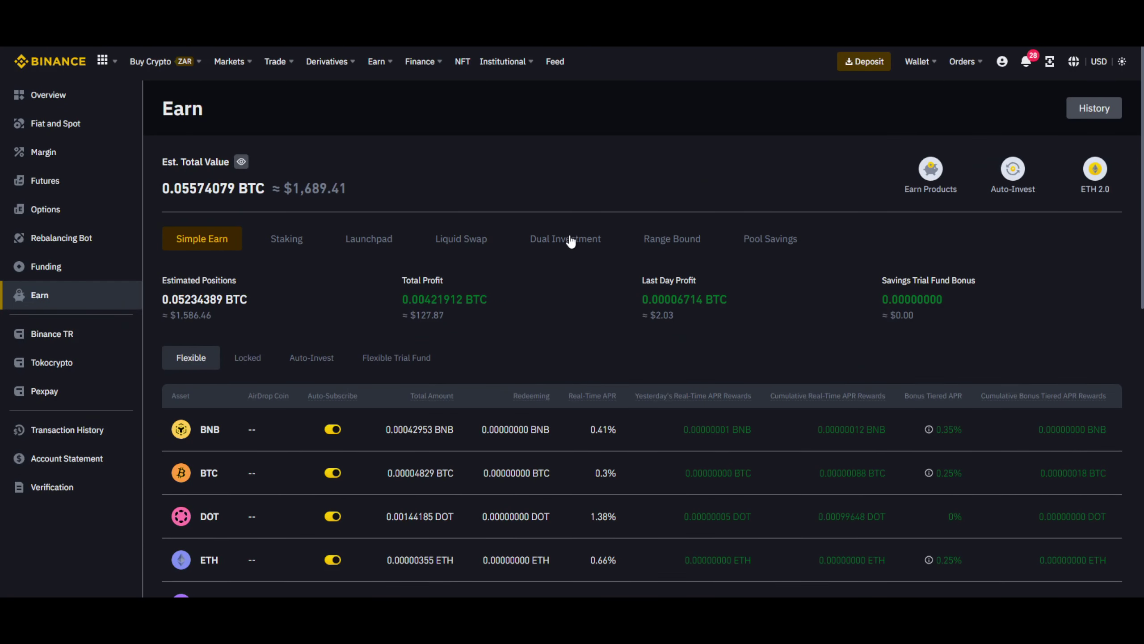
click(457, 244)
scroll(549, 287, down, 3)
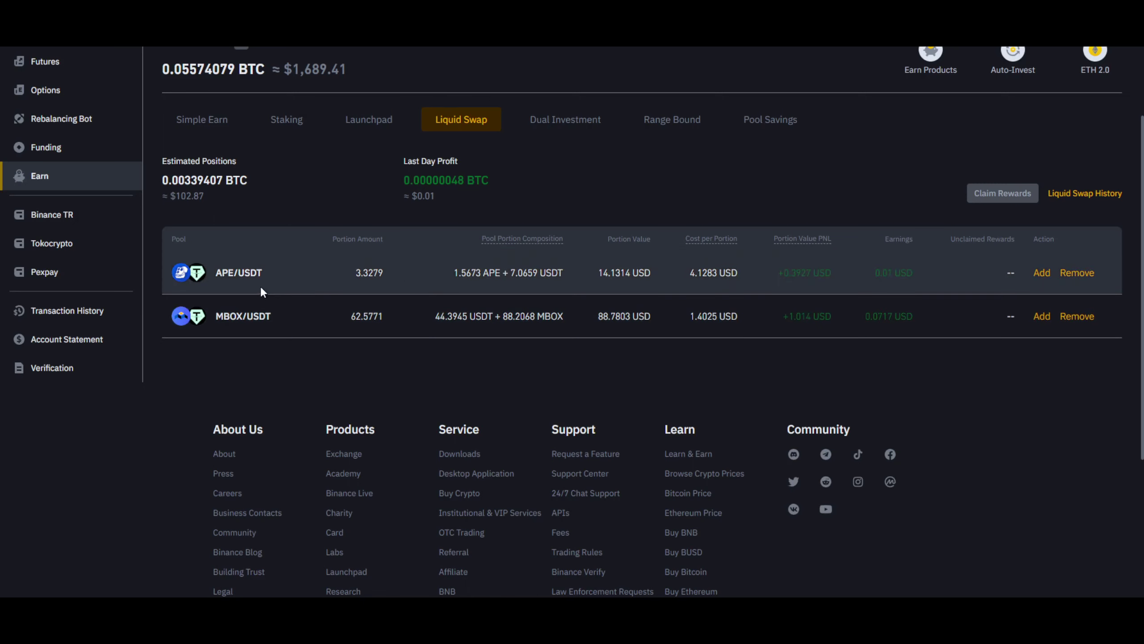
drag(235, 273, 270, 273)
click(295, 129)
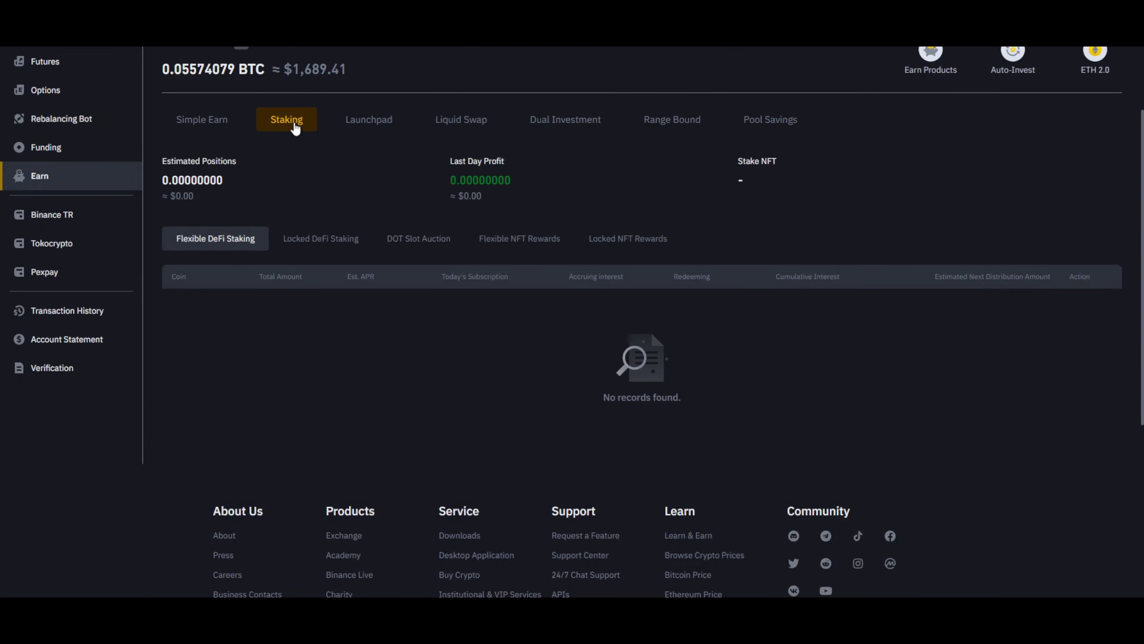
Show the Locked Simple Earn positions and inspect the APE row's 49.9% APR and amount.
click(195, 122)
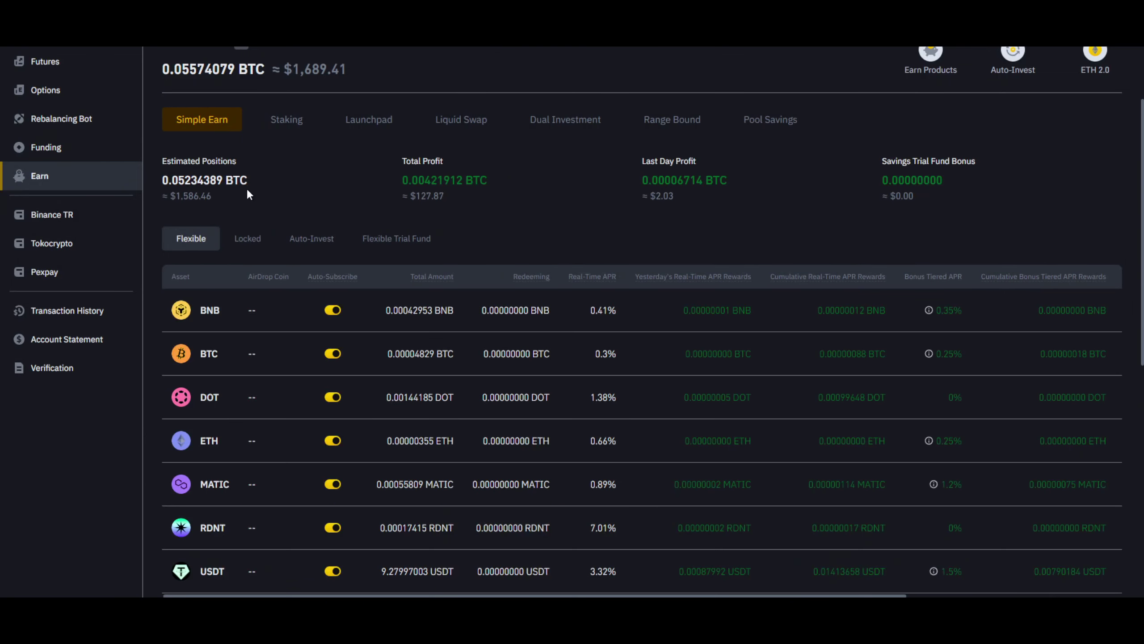
click(245, 244)
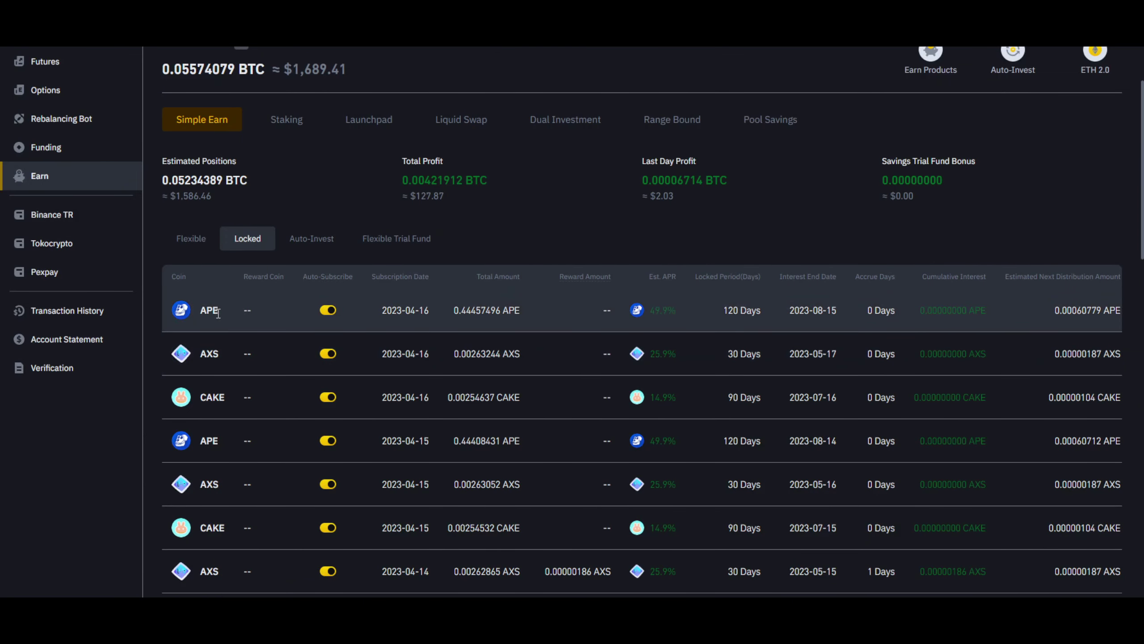
drag(219, 312, 200, 312)
drag(665, 311, 649, 312)
click(674, 314)
mouse_move(453, 311)
mouse_down()
mouse_move(508, 311)
mouse_move(455, 311)
mouse_up()
click(479, 309)
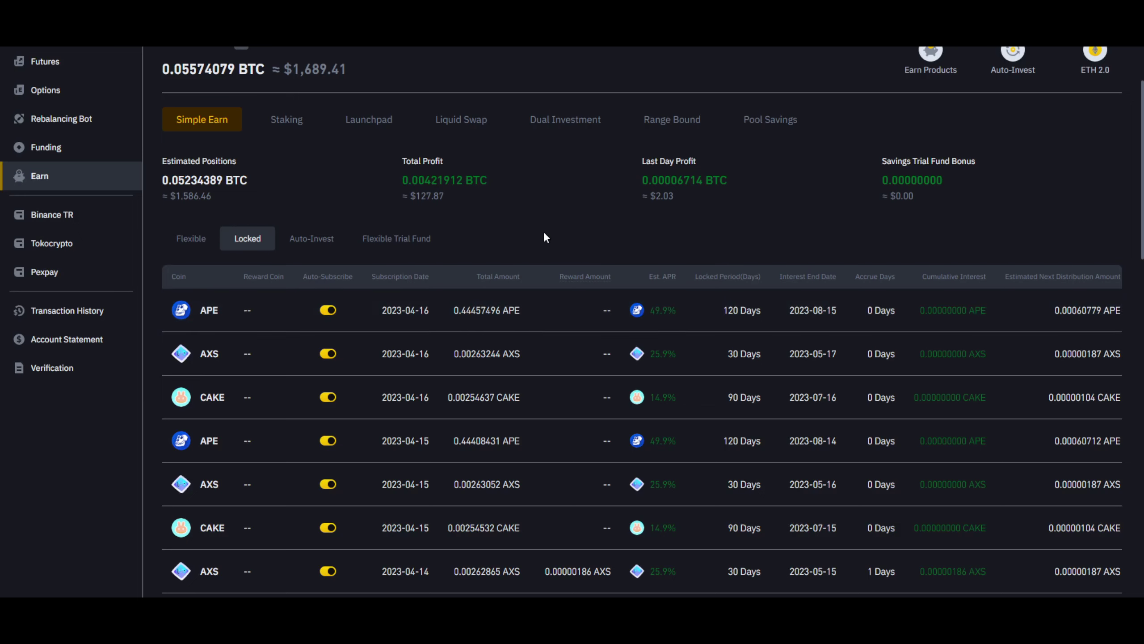
scroll(545, 234, up, 2)
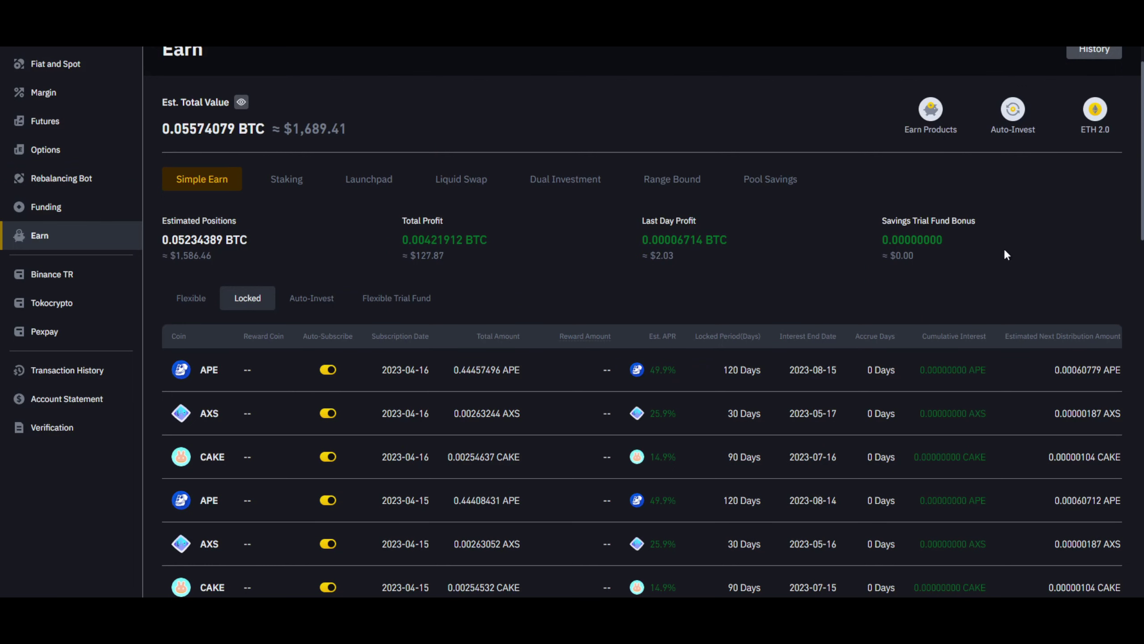
scroll(1006, 254, up, 2)
Open the Fiat and Spot wallet and search the coin list for mbox.
mouse_move(919, 62)
click(945, 143)
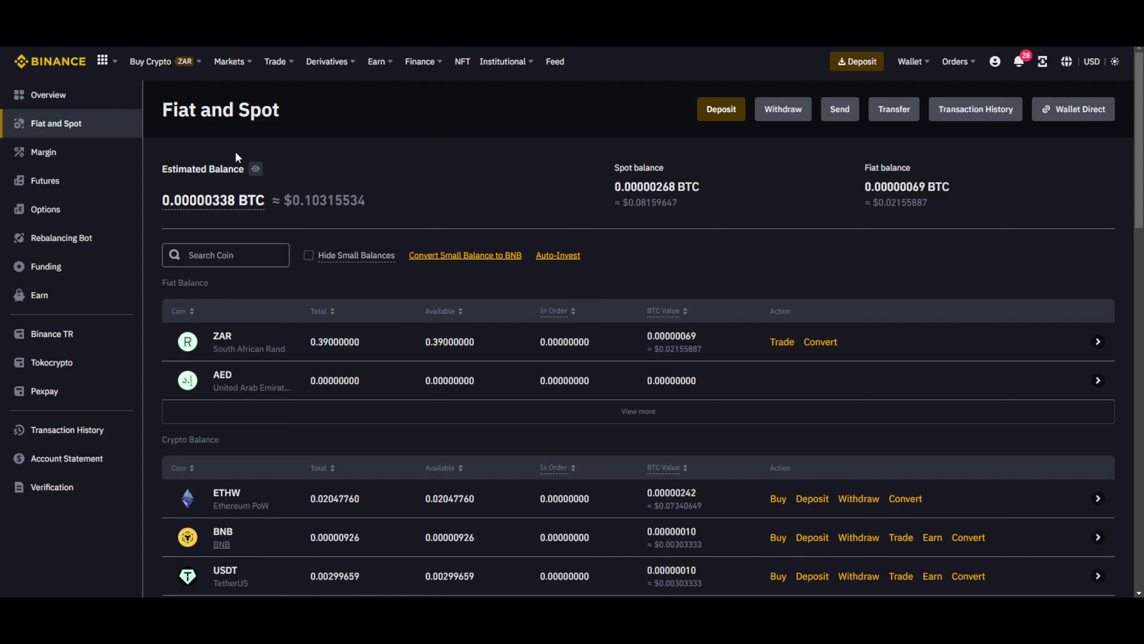
click(214, 251)
text(mbox)
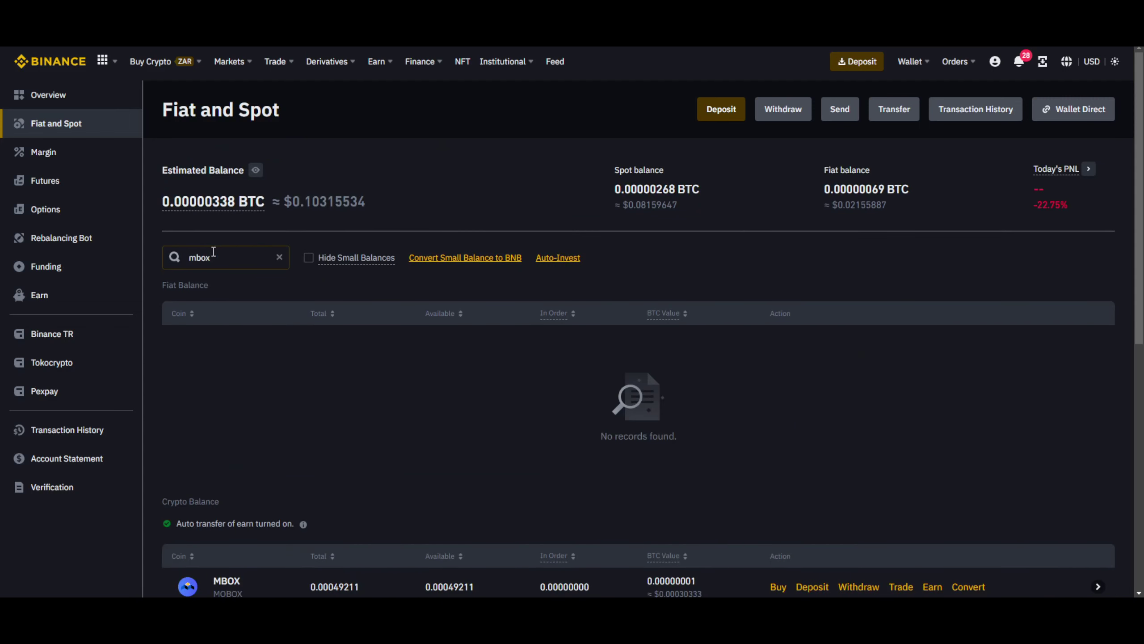
scroll(416, 416, down, 1)
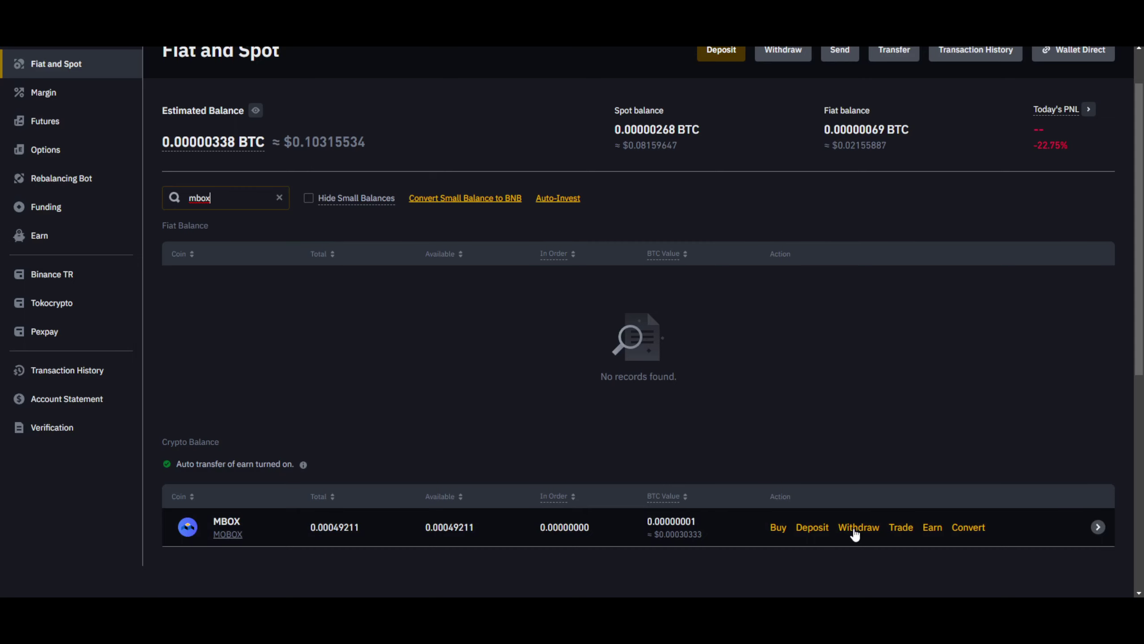
Generate a BSC (BEP20) MBOX deposit address and copy it.
click(823, 533)
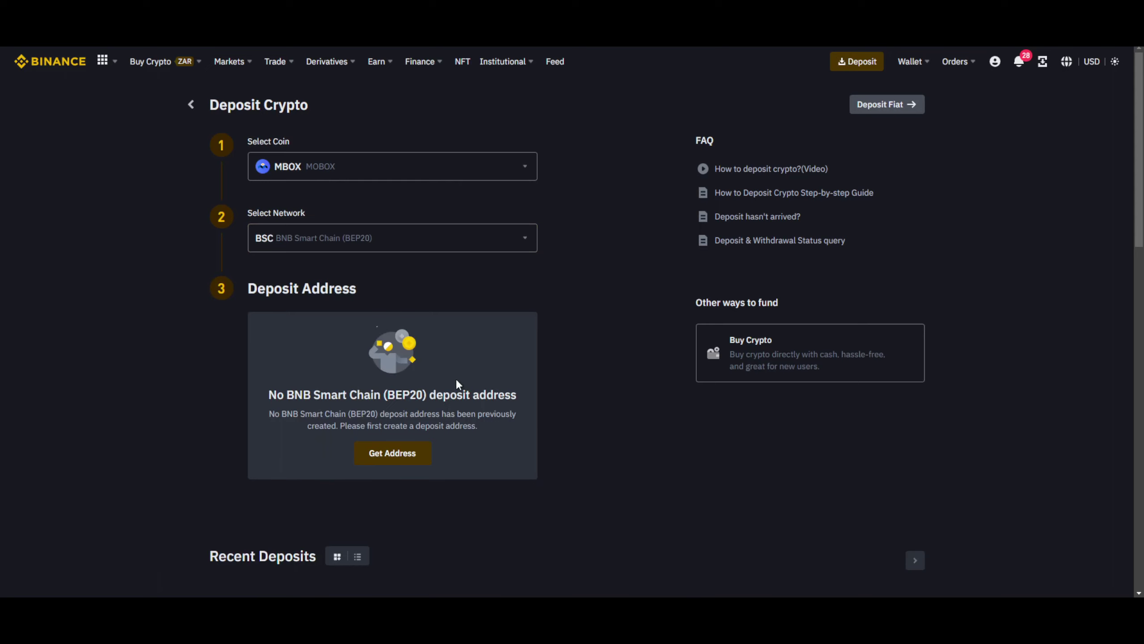
scroll(460, 386, down, 2)
scroll(462, 387, up, 2)
click(415, 461)
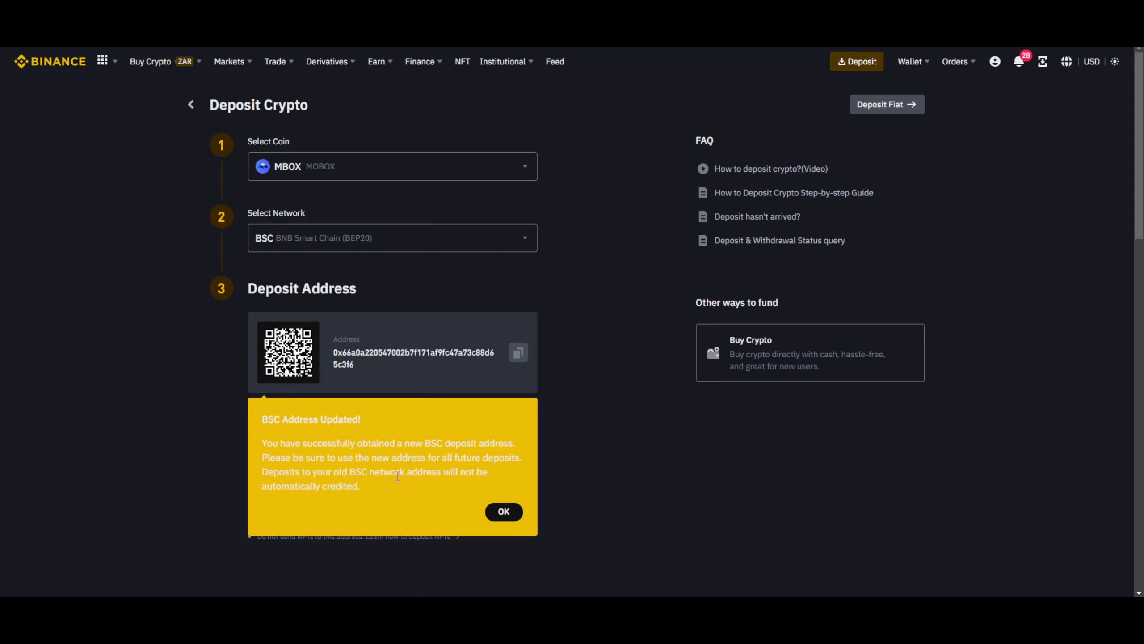
click(503, 513)
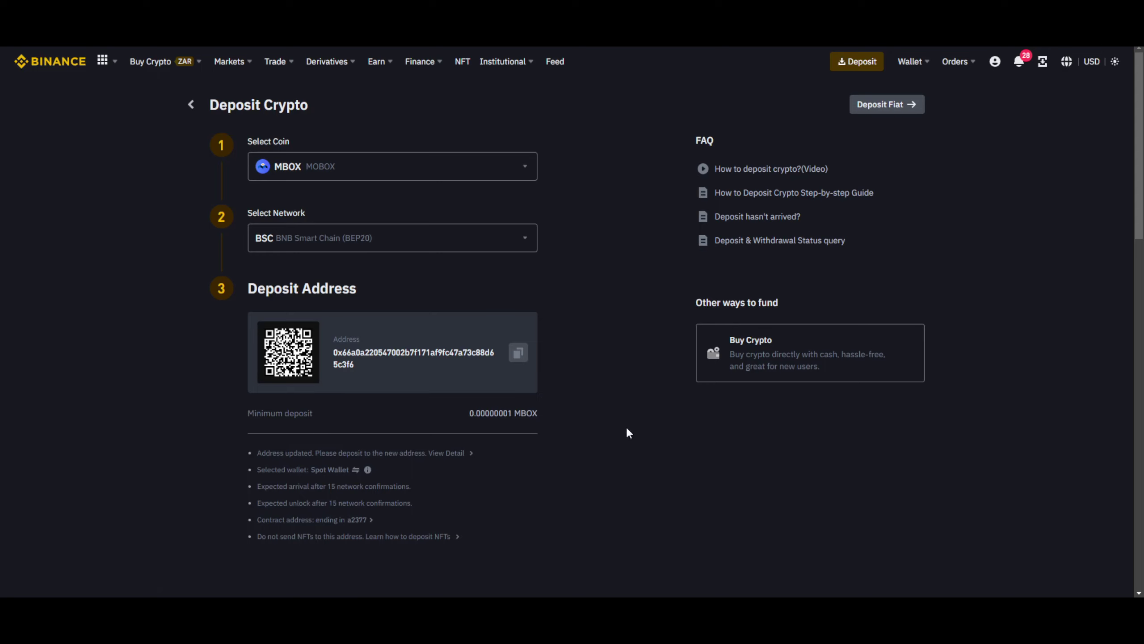
click(519, 355)
In MetaMask, set up sending 190.58 MBOX to the pasted Binance deposit address.
key(alt+shift+m)
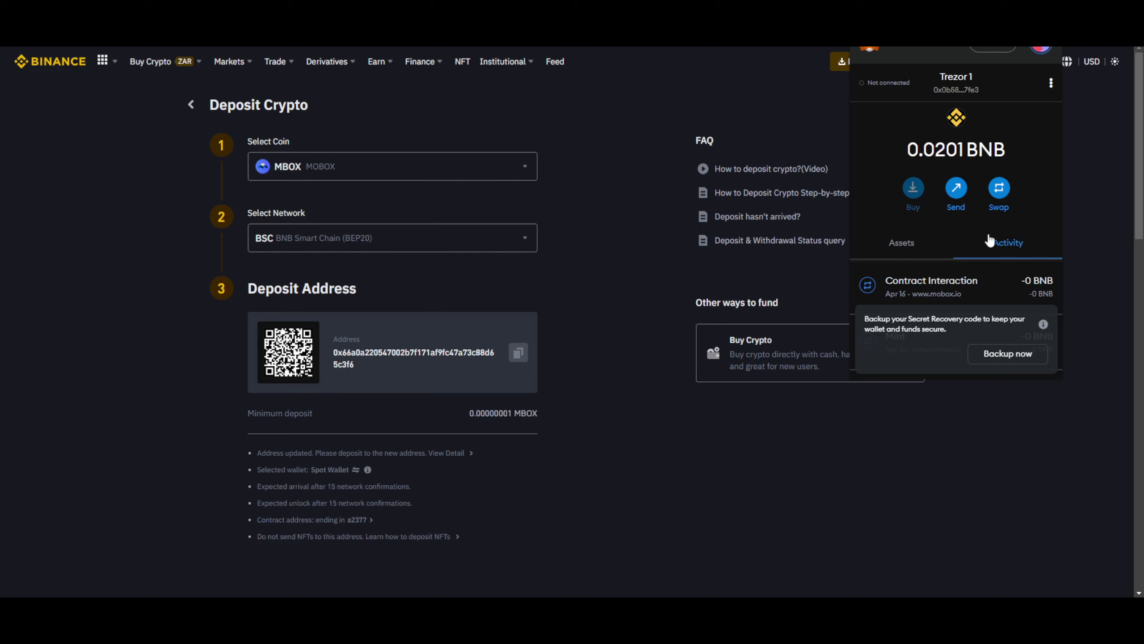
click(958, 192)
key(ctrl+v)
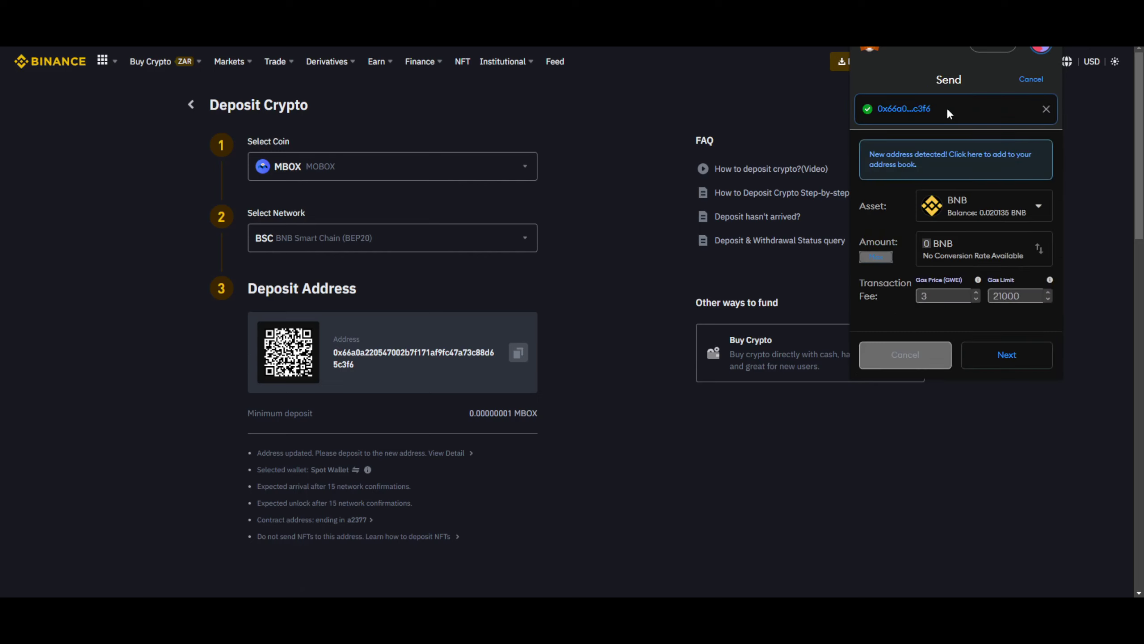
click(980, 209)
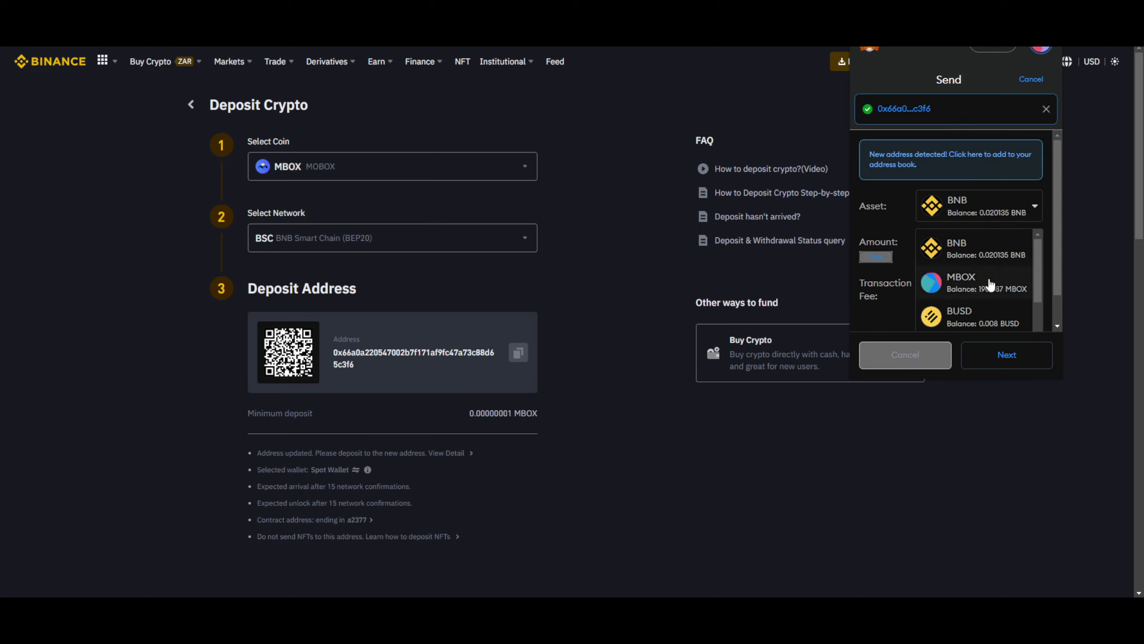
click(990, 287)
click(876, 257)
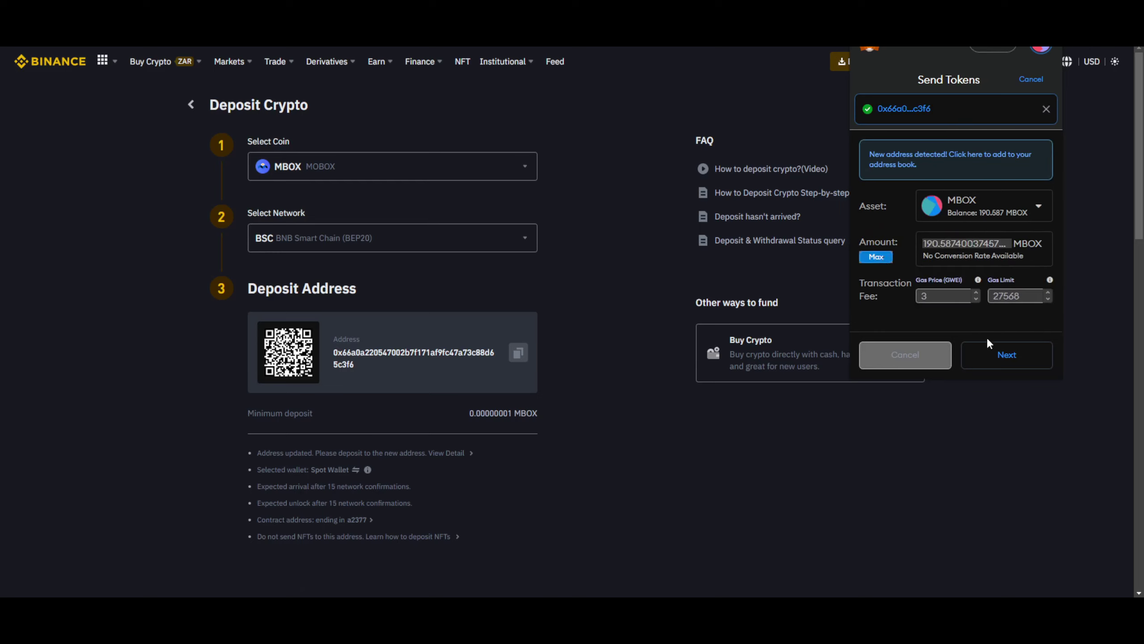
double_click(954, 244)
text(190.58)
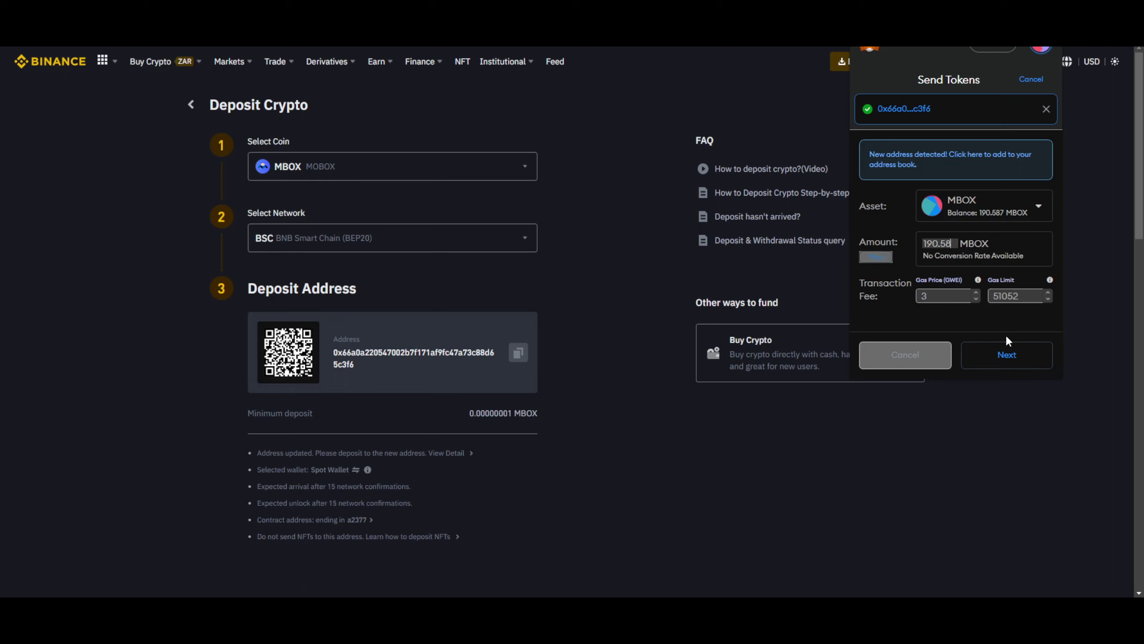
click(1011, 357)
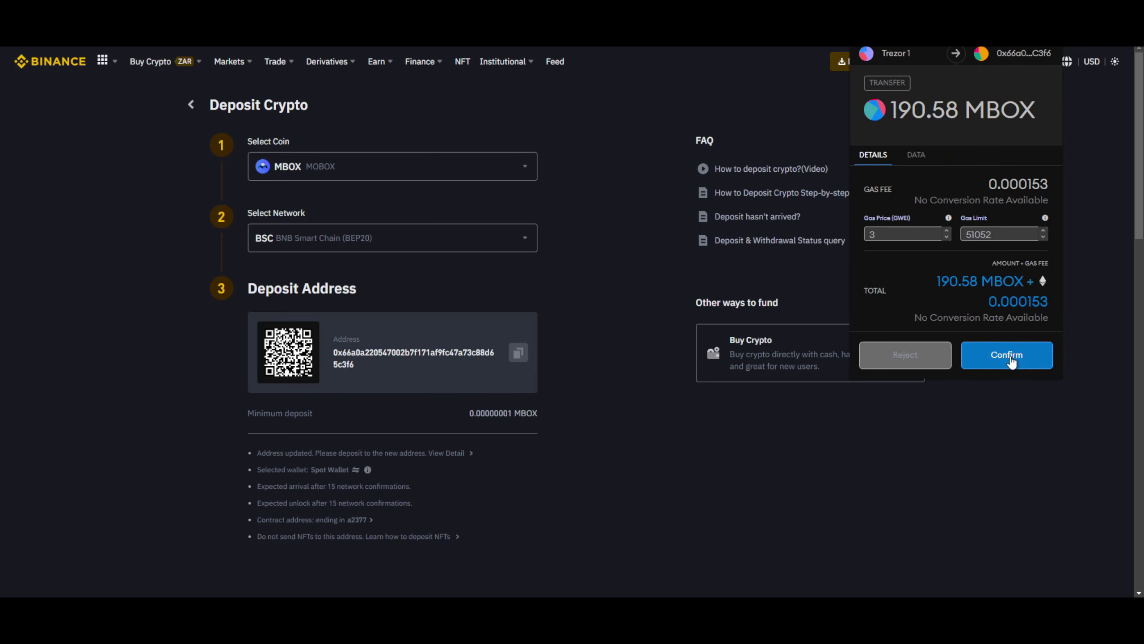
Confirm the 190.58 MBOX transfer and sign it with the My Trezor device.
click(1013, 356)
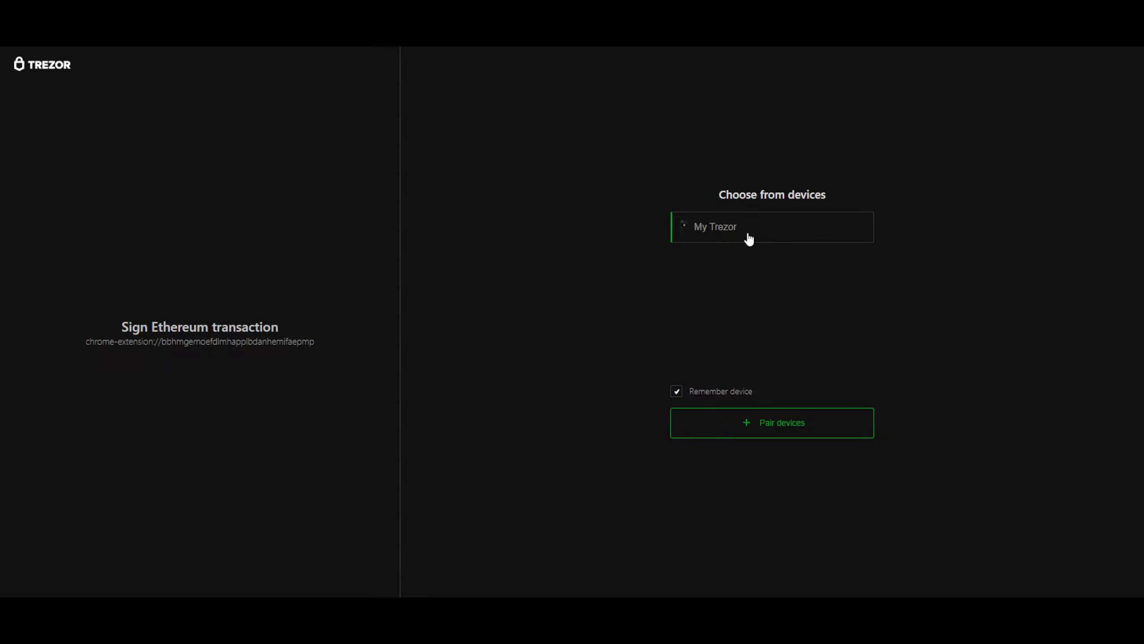
click(748, 238)
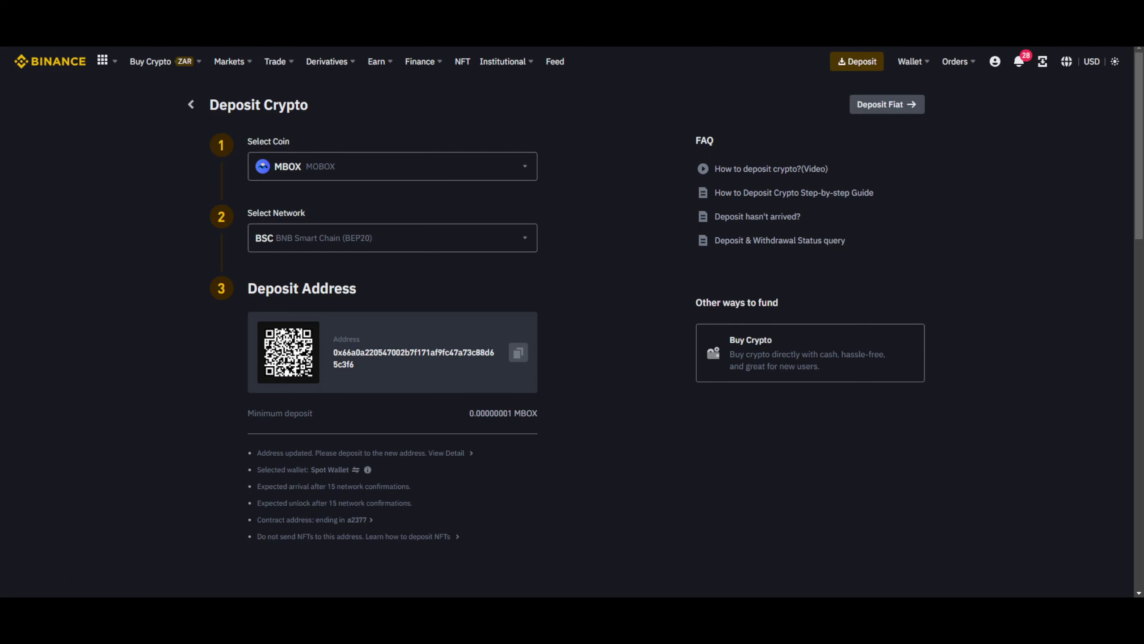
Open the wallet on BscScan and show its BEP-20 token transfers.
click(1035, 50)
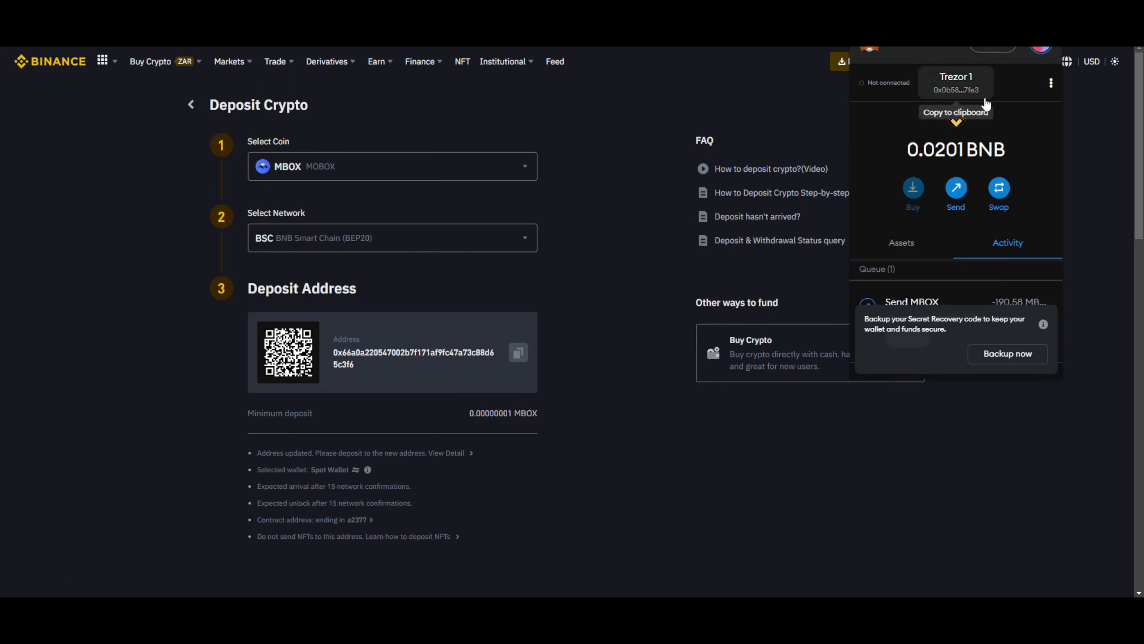
click(1052, 83)
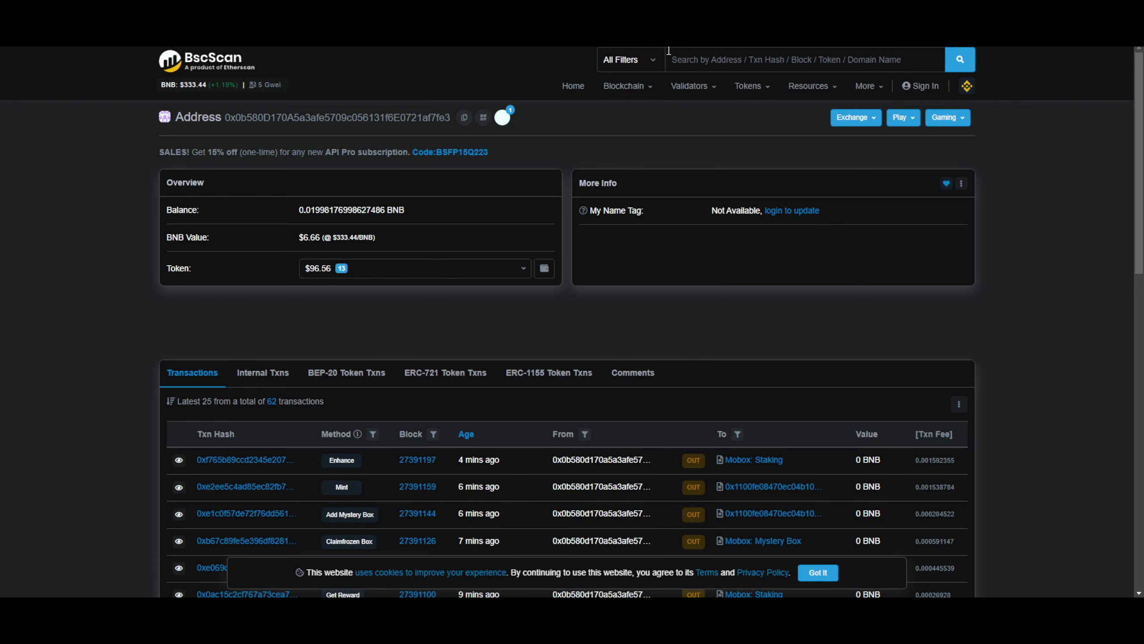
scroll(118, 277, down, 3)
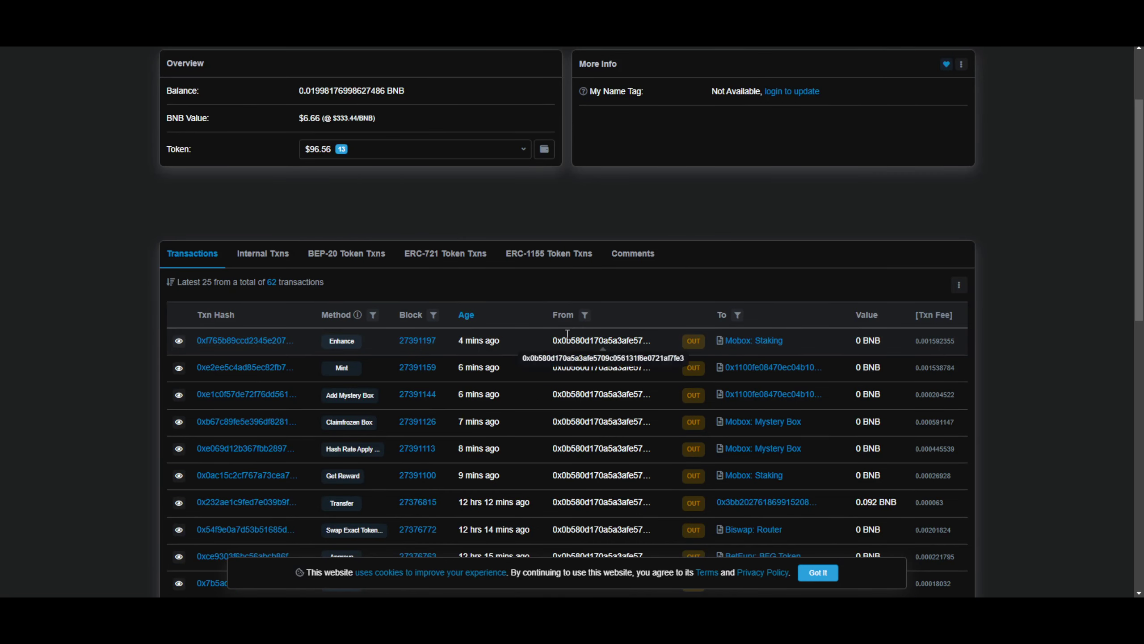
click(265, 256)
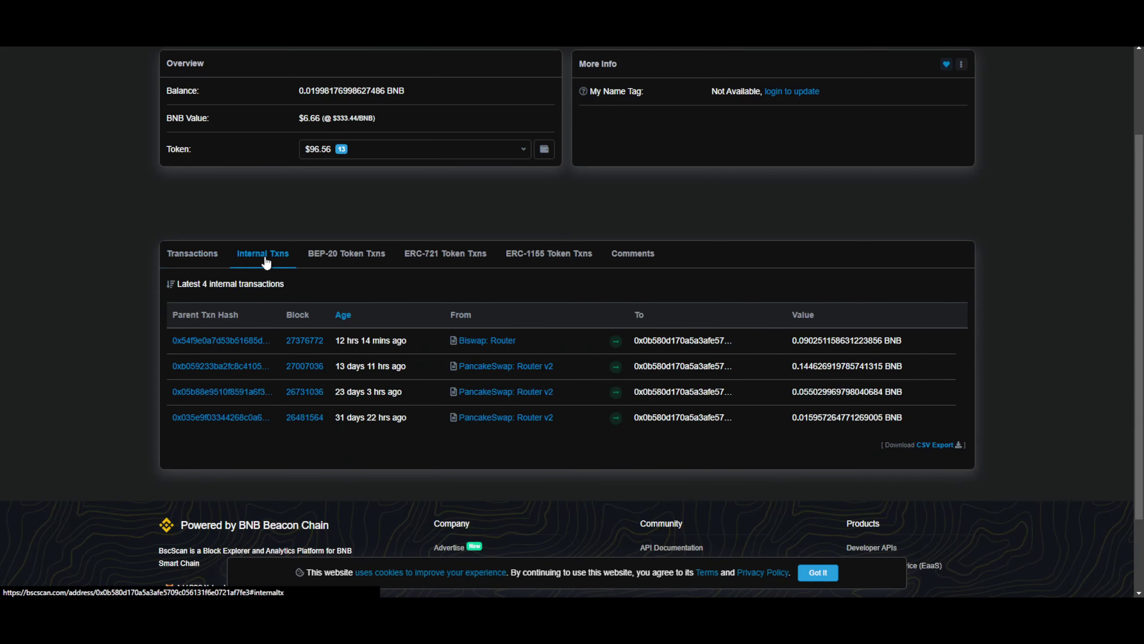
click(359, 257)
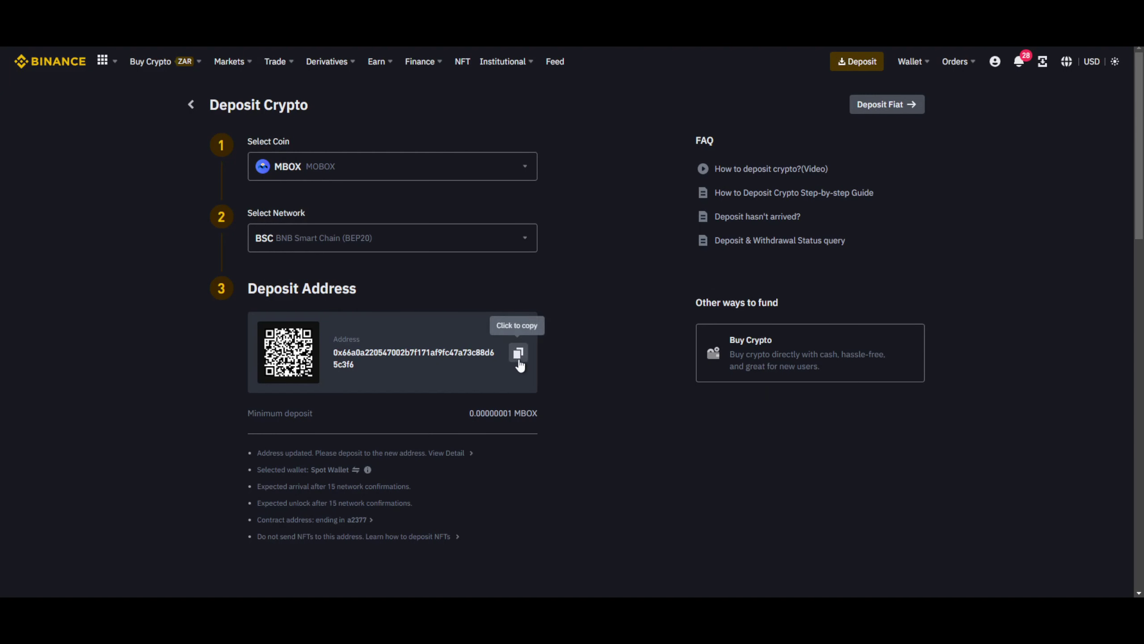
Find the copied Binance deposit address in the 190.58 MBOX transfer with Ctrl+F.
click(518, 353)
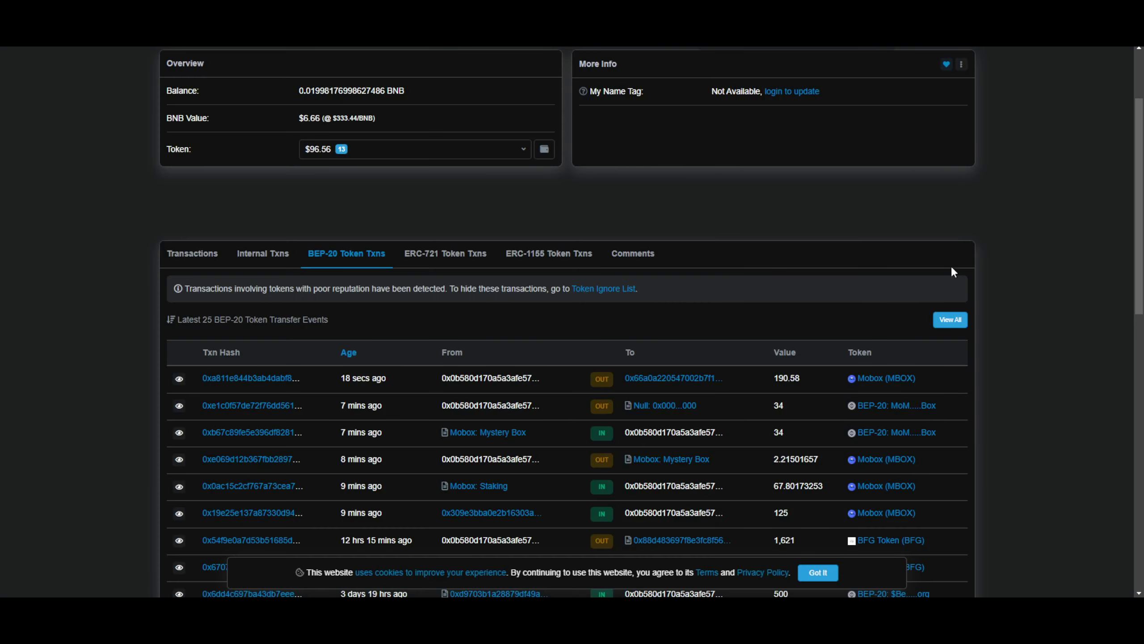
key(ctrl+f)
key(ctrl+v)
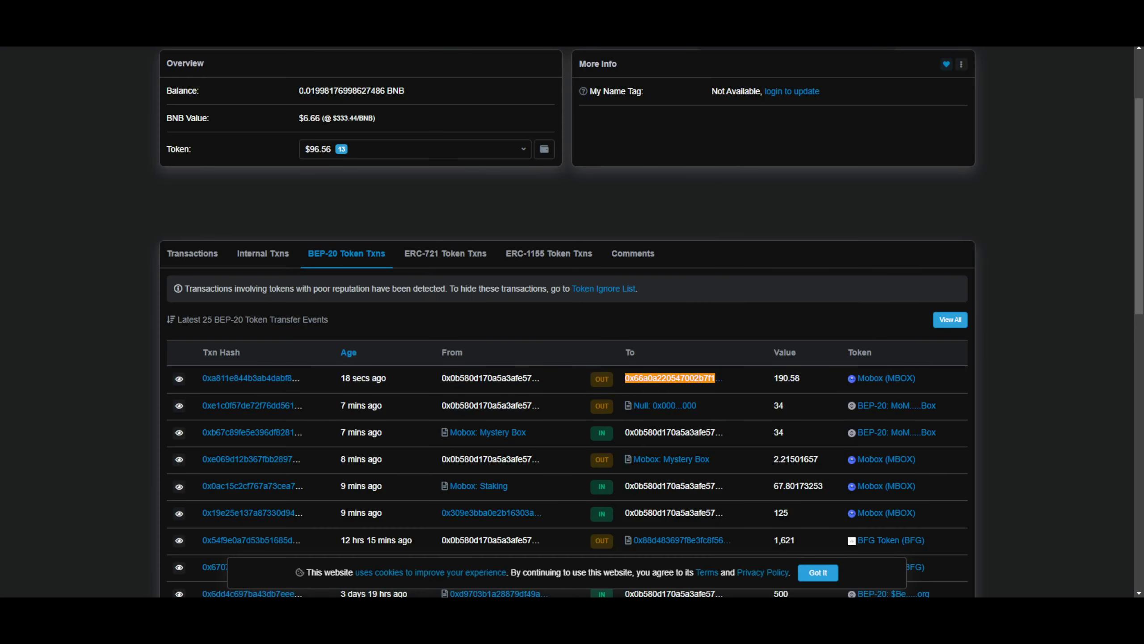
key(Escape)
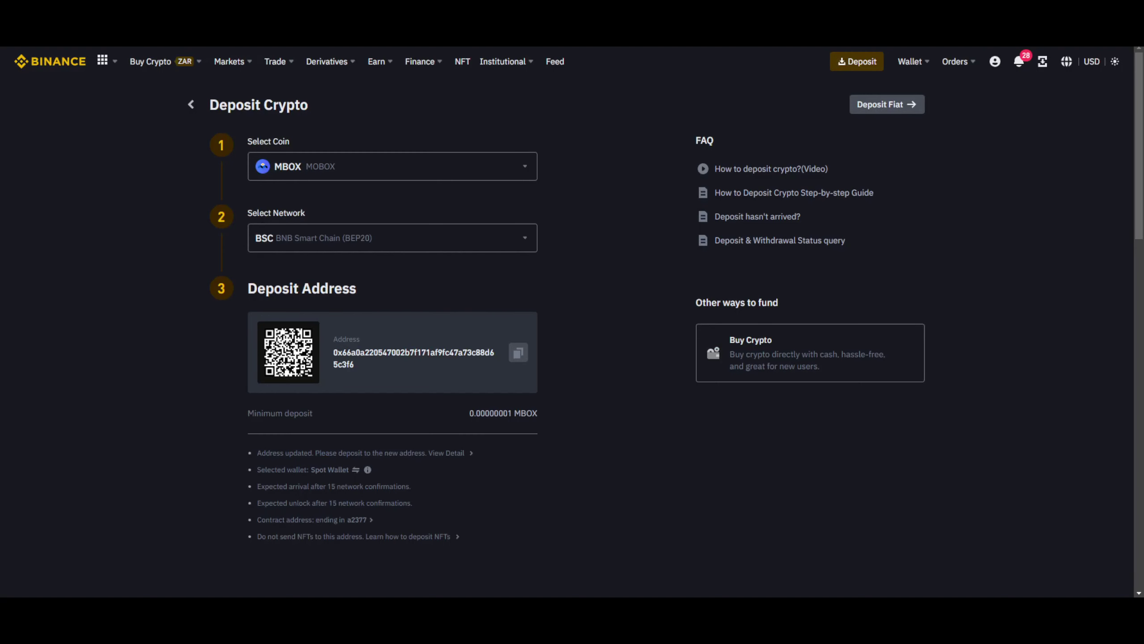
Open the Fiat and Spot wallet and scroll to the MBOX row showing 0.00049211.
mouse_move(910, 74)
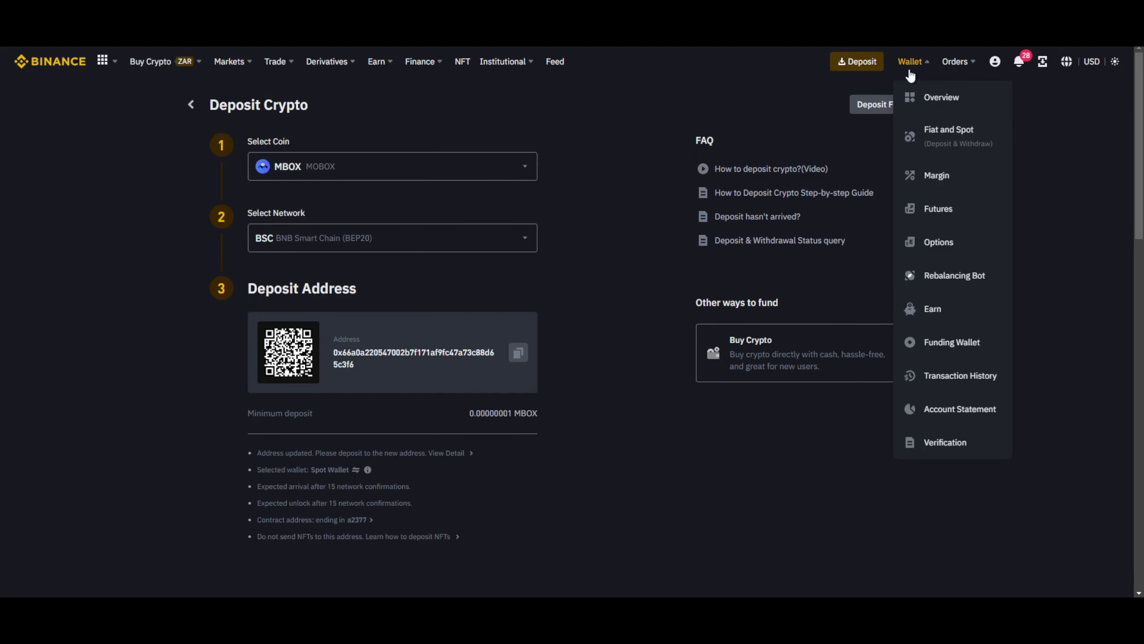
click(935, 131)
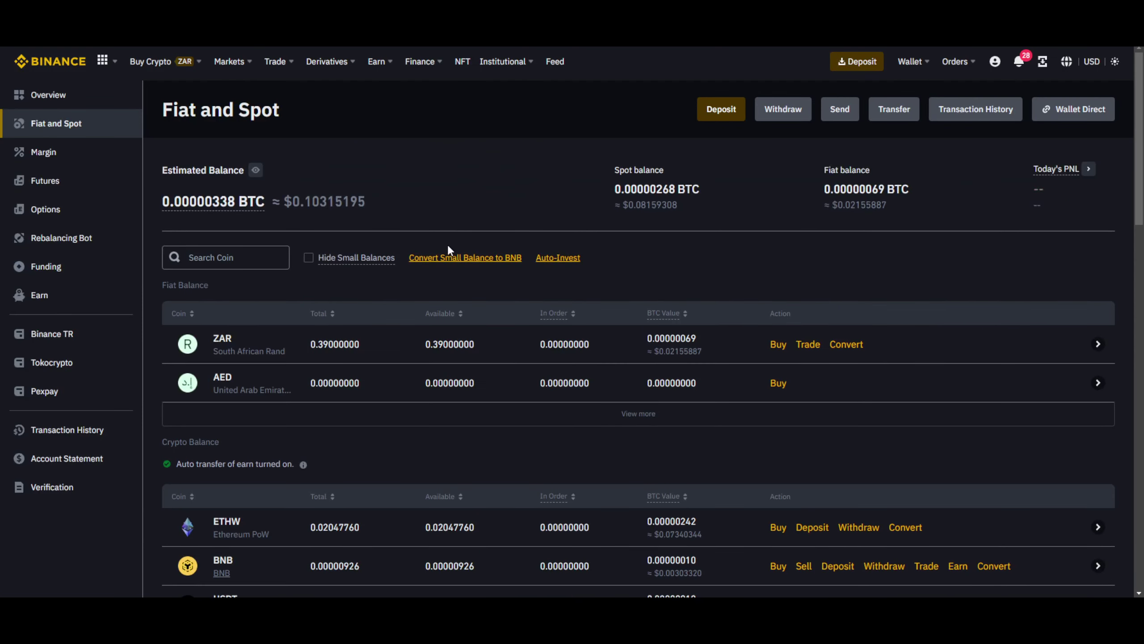
scroll(733, 291, down, 2)
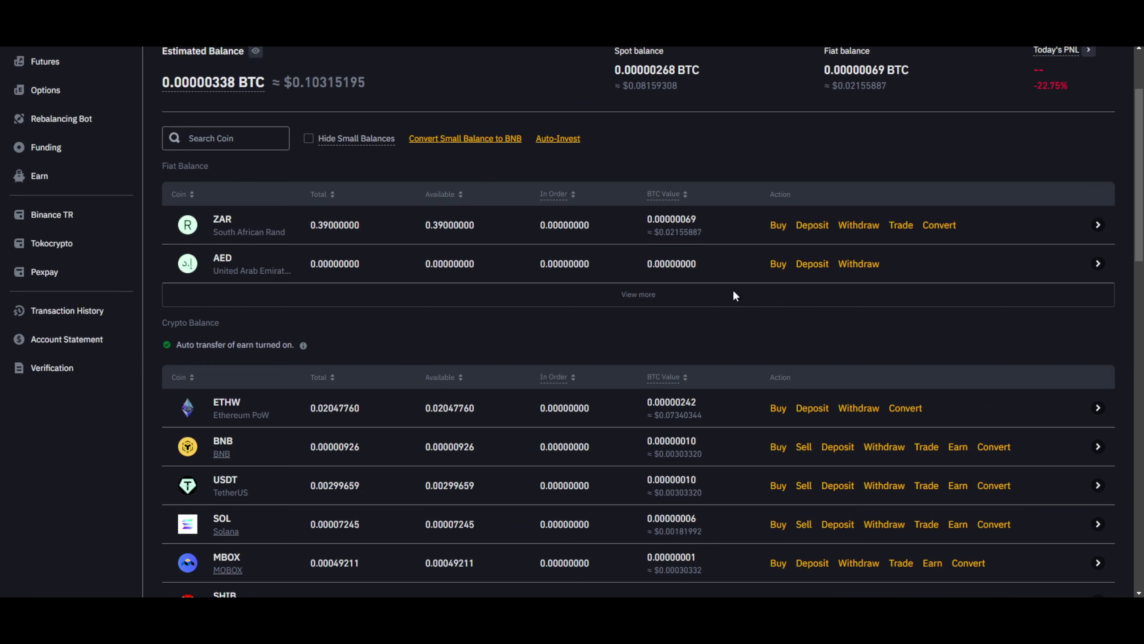
scroll(733, 292, down, 1)
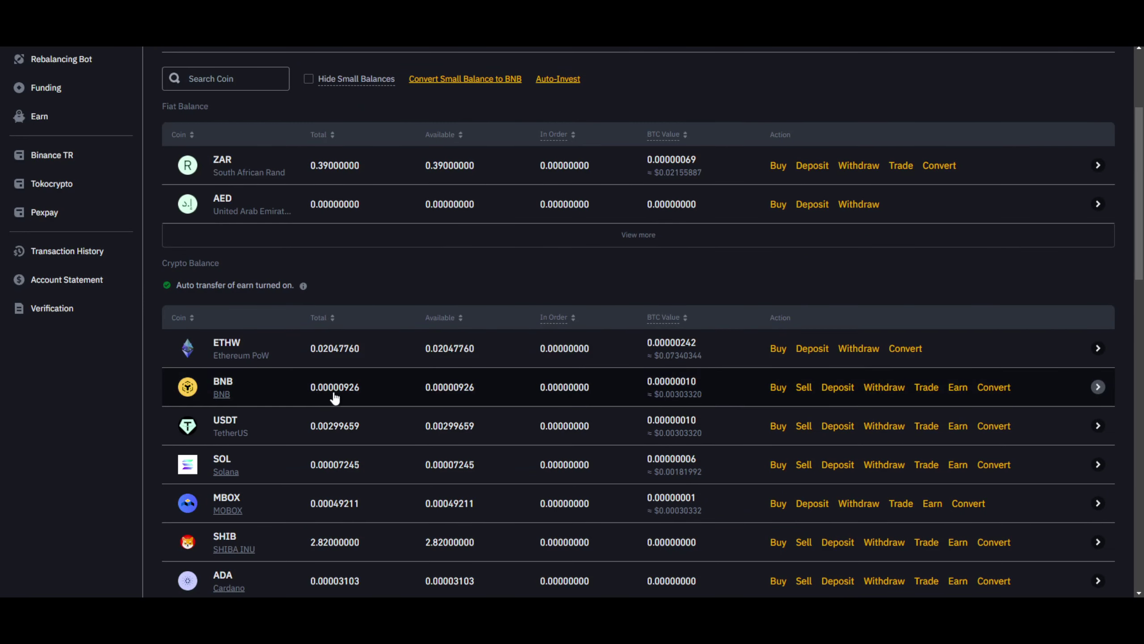
scroll(518, 470, down, 1)
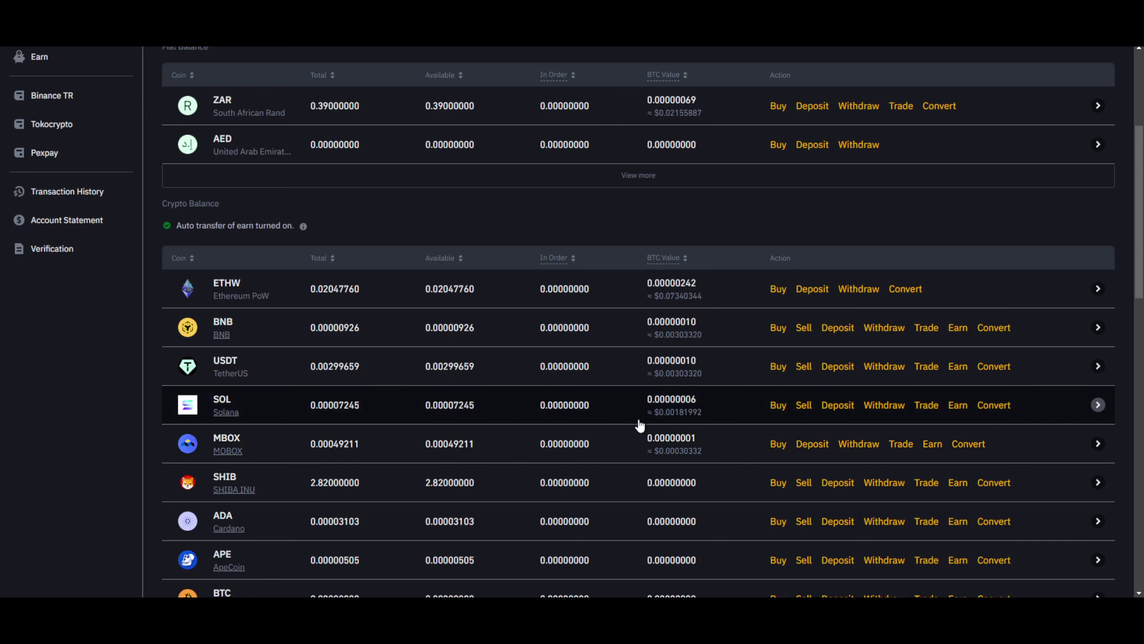
scroll(639, 426, up, 5)
mouse_move(914, 63)
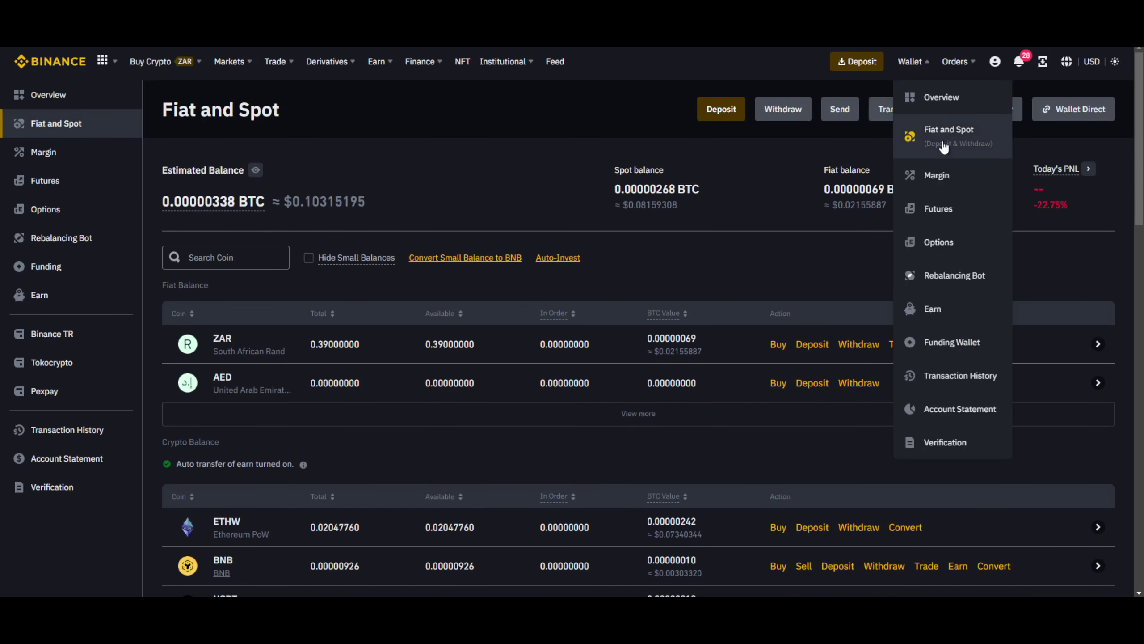
From Earn > Liquid Swap, open Add liquidity for USDT/MBOX and check its 5.39% total yield.
click(967, 309)
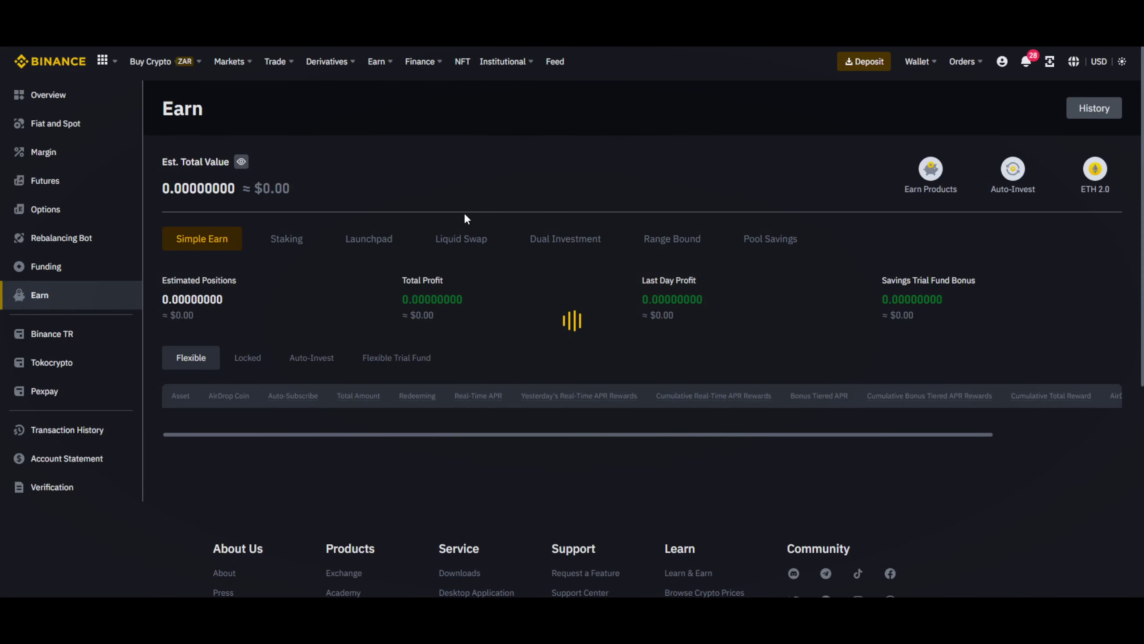
click(461, 236)
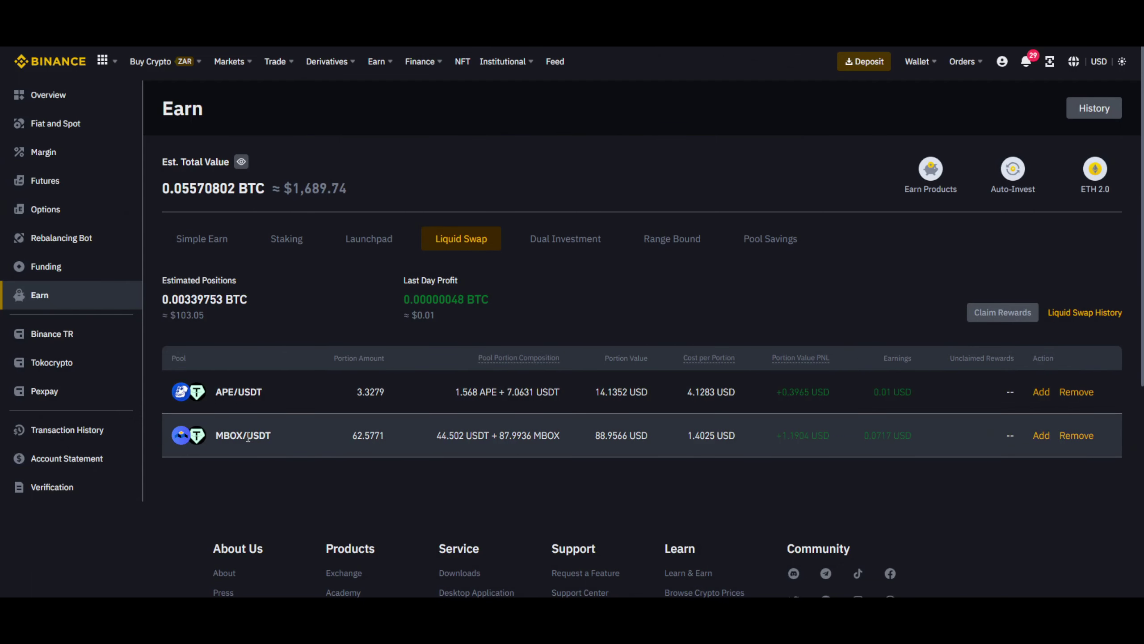
drag(246, 436, 217, 433)
click(227, 434)
mouse_move(249, 434)
mouse_down()
mouse_move(277, 434)
mouse_move(217, 433)
mouse_move(244, 434)
mouse_up()
click(249, 433)
click(232, 431)
click(1039, 437)
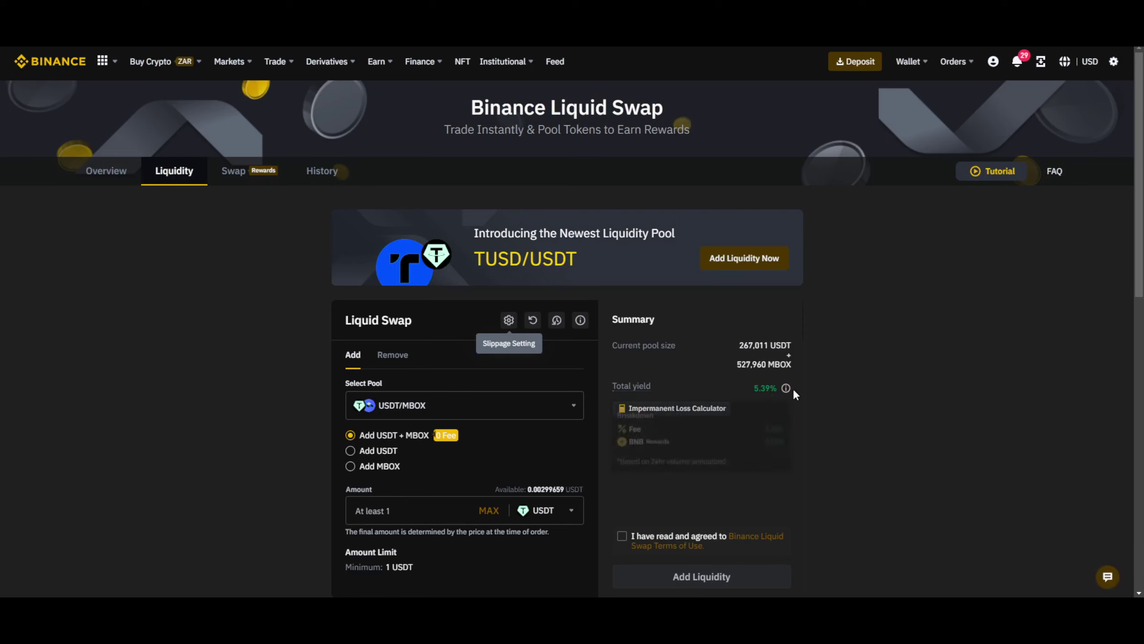
mouse_move(787, 388)
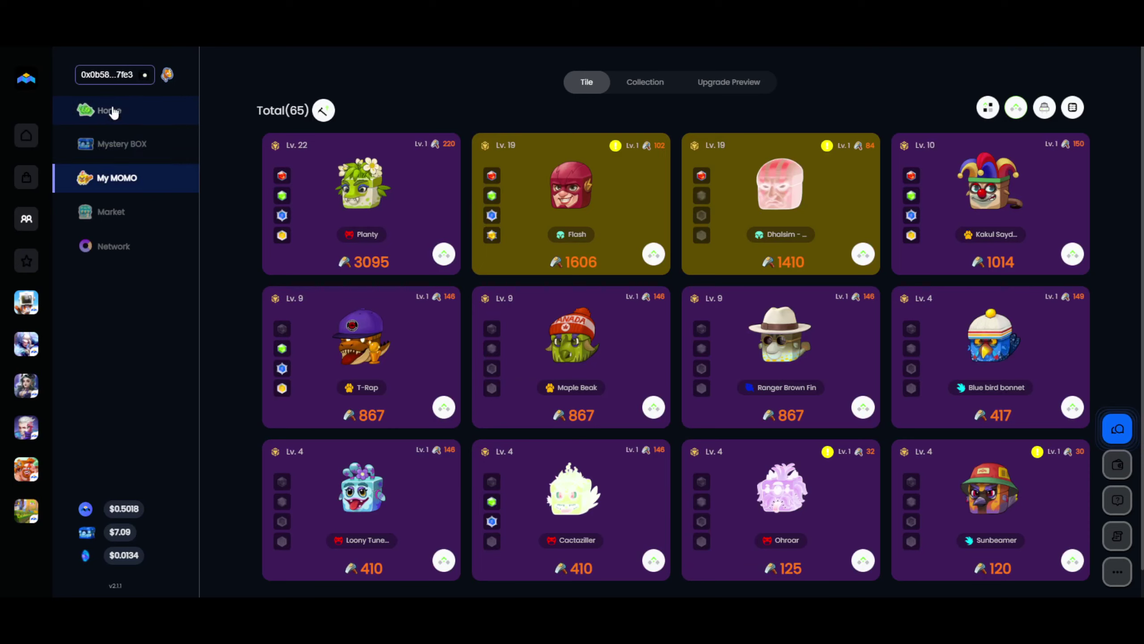
Open MOBOX Home and expand, then collapse, the Crates pool's Avg. APY breakdown.
click(110, 110)
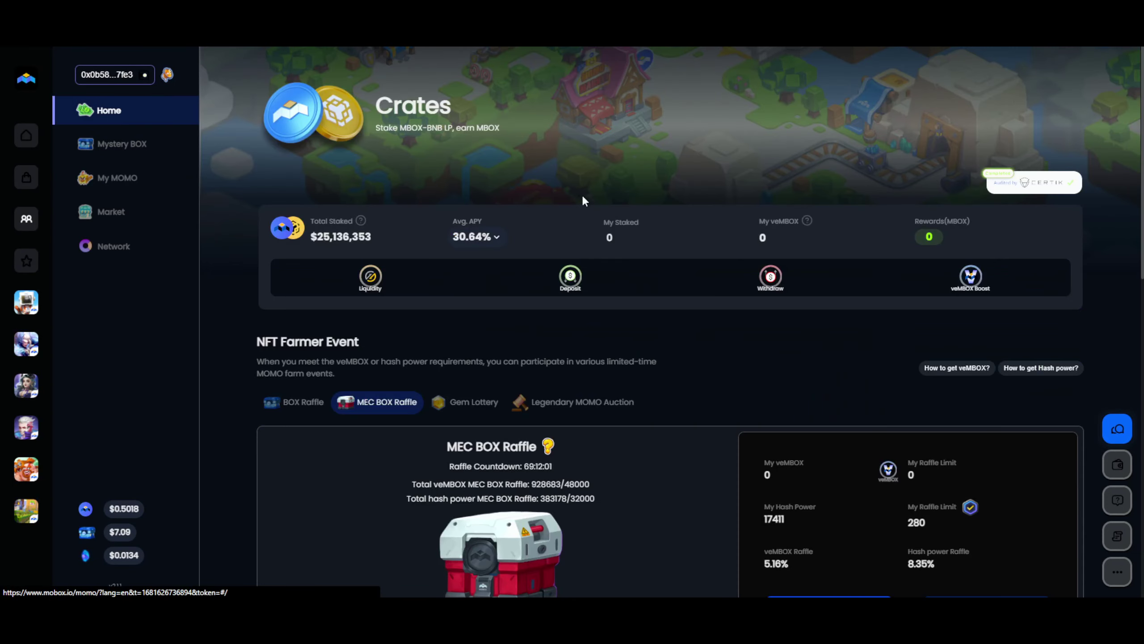
click(494, 243)
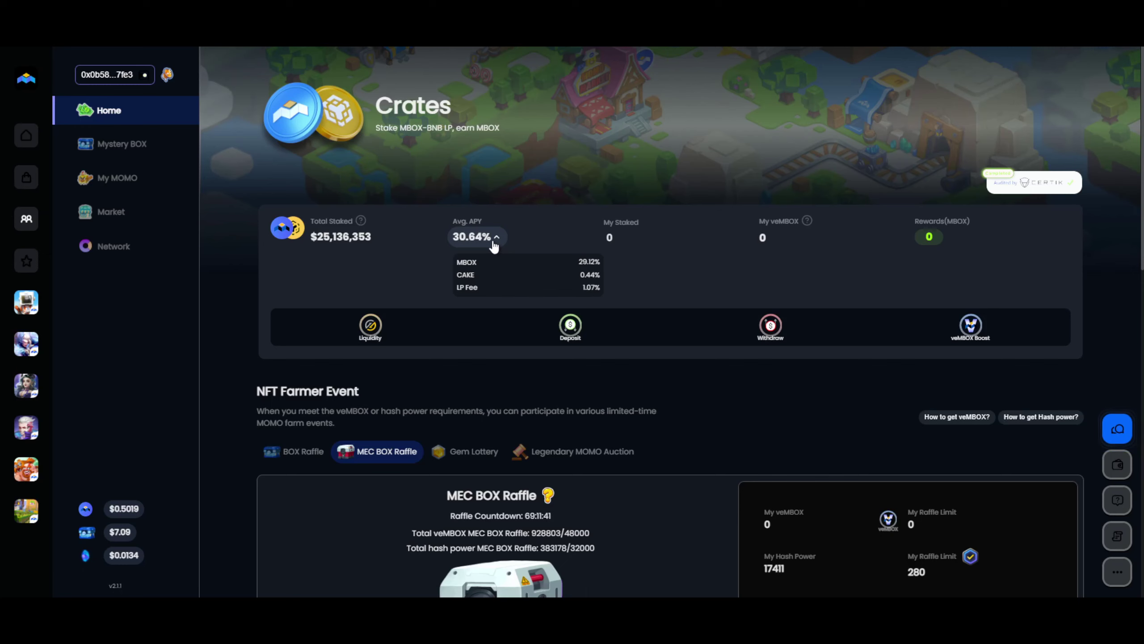
click(494, 245)
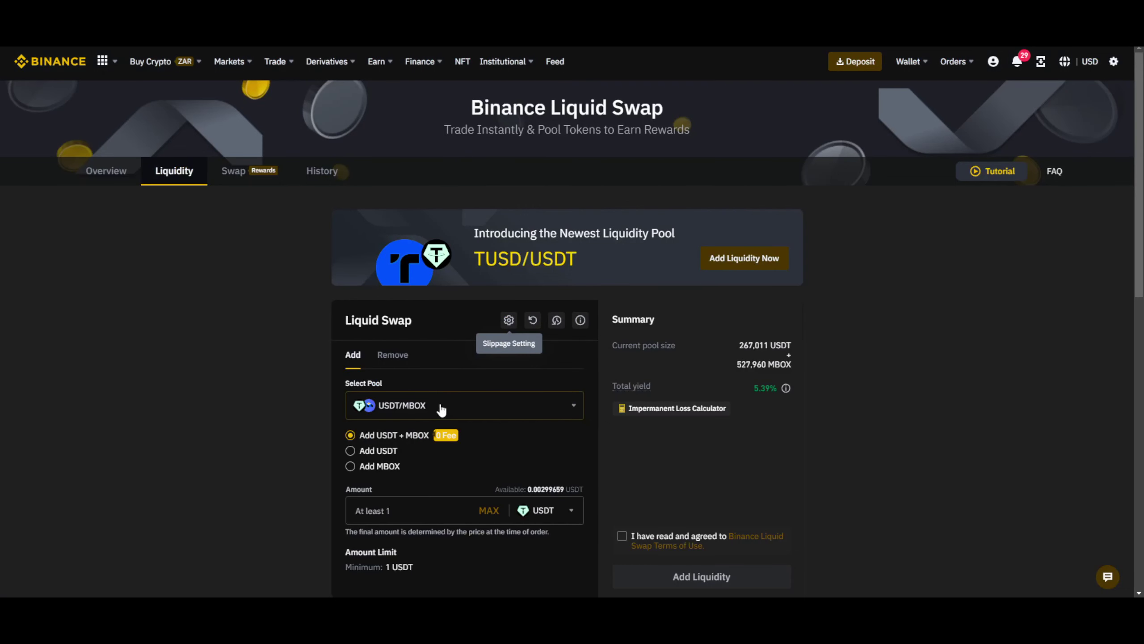
Search 'mbox' in the pool list, select BNB/MBOX, and check its total yield.
click(440, 408)
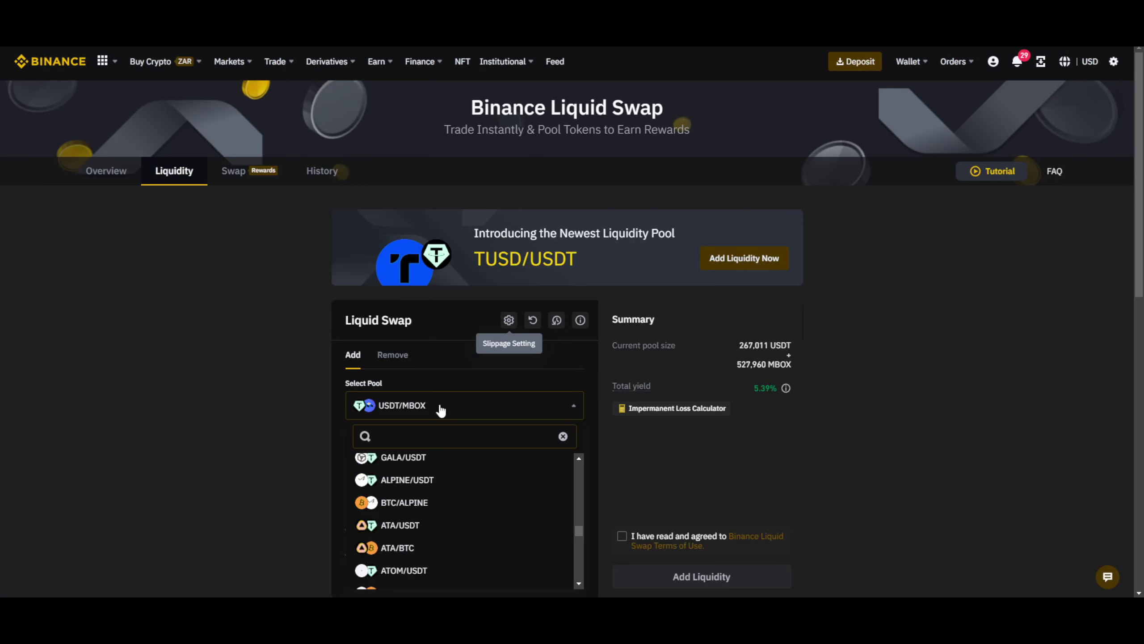
text(mbox)
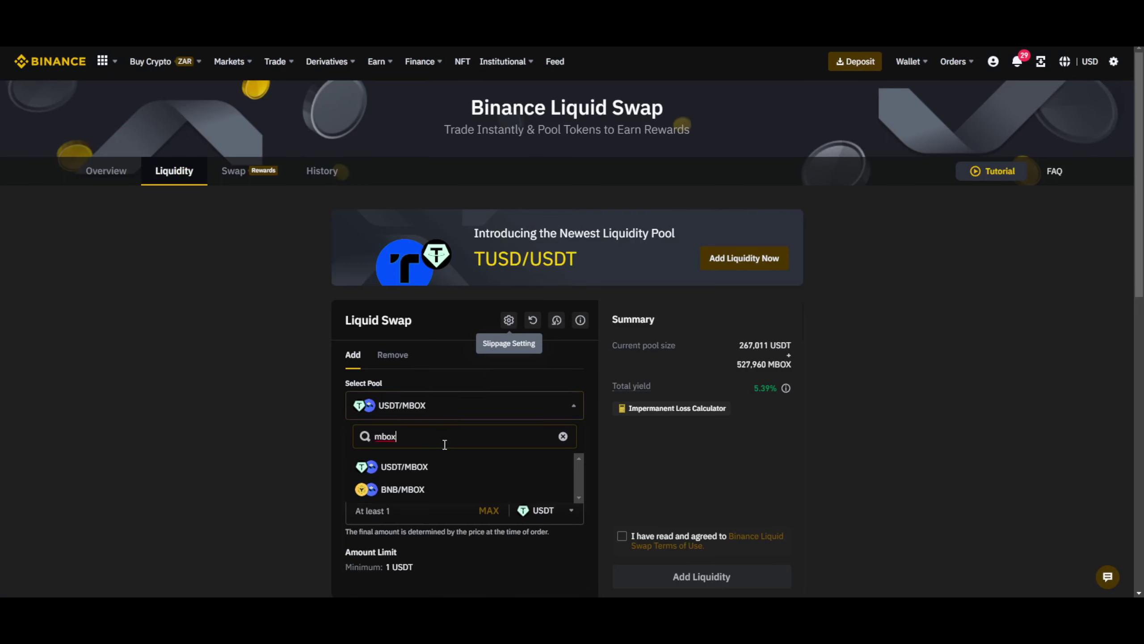
click(445, 490)
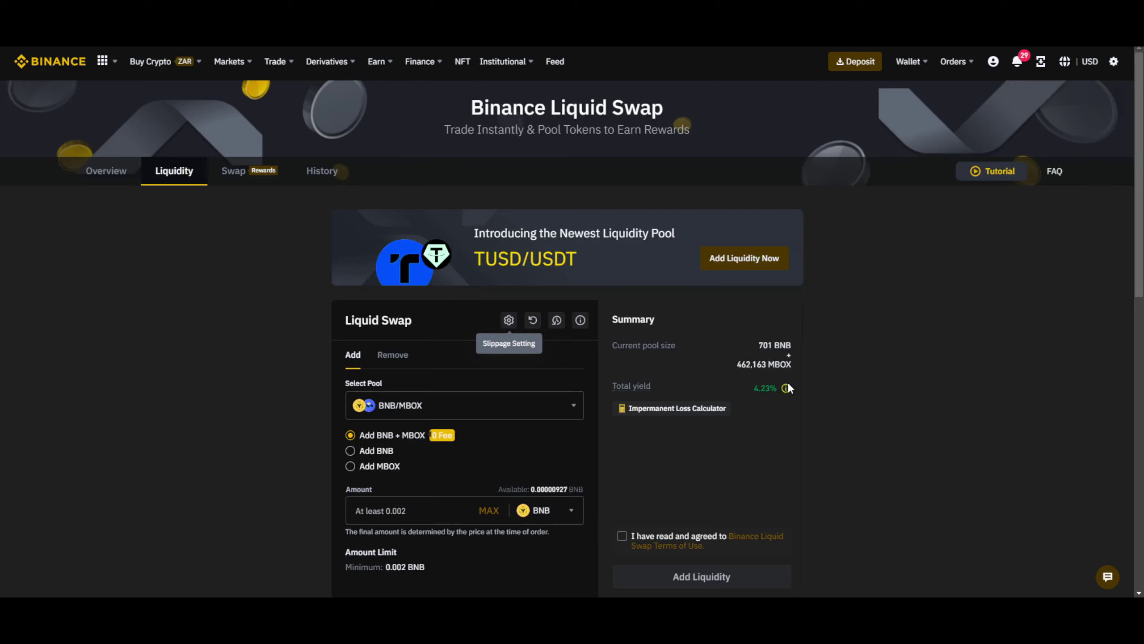
mouse_move(785, 388)
Open the Earn wallet's Liquid Swap positions and highlight Last Day Profit and the MBOX/USDT name.
click(189, 45)
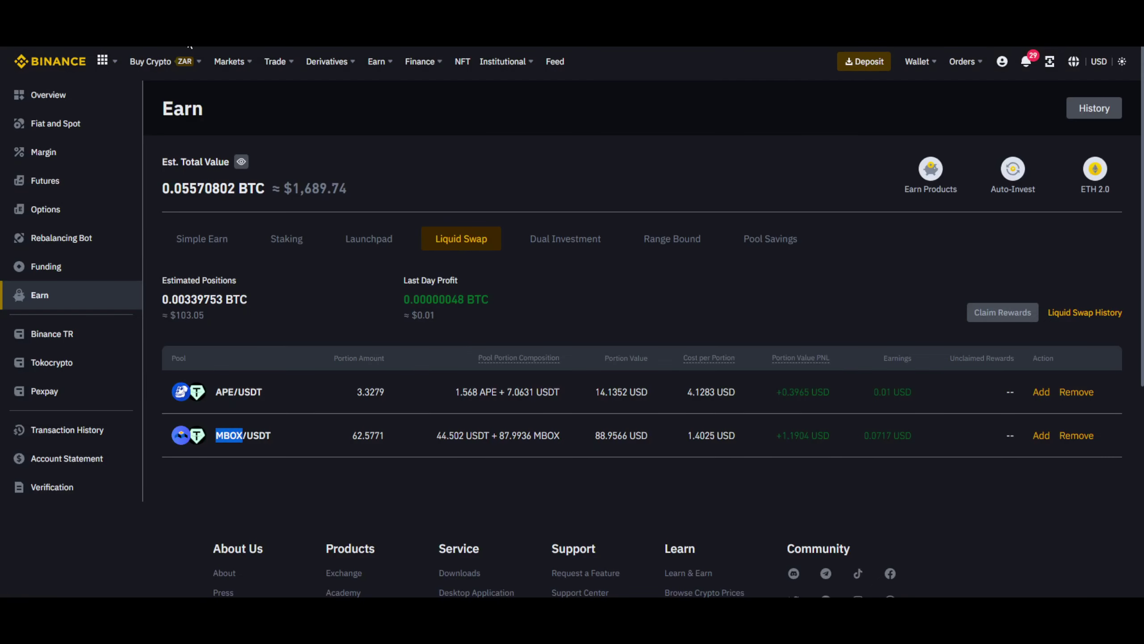
click(558, 306)
drag(458, 298, 414, 298)
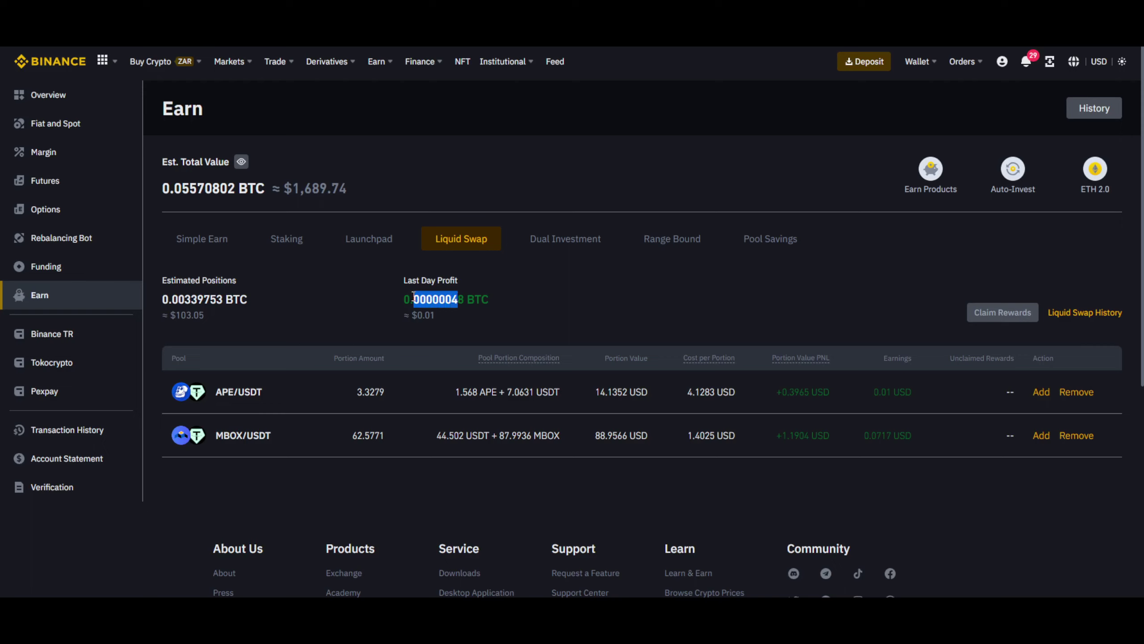
drag(217, 435, 275, 433)
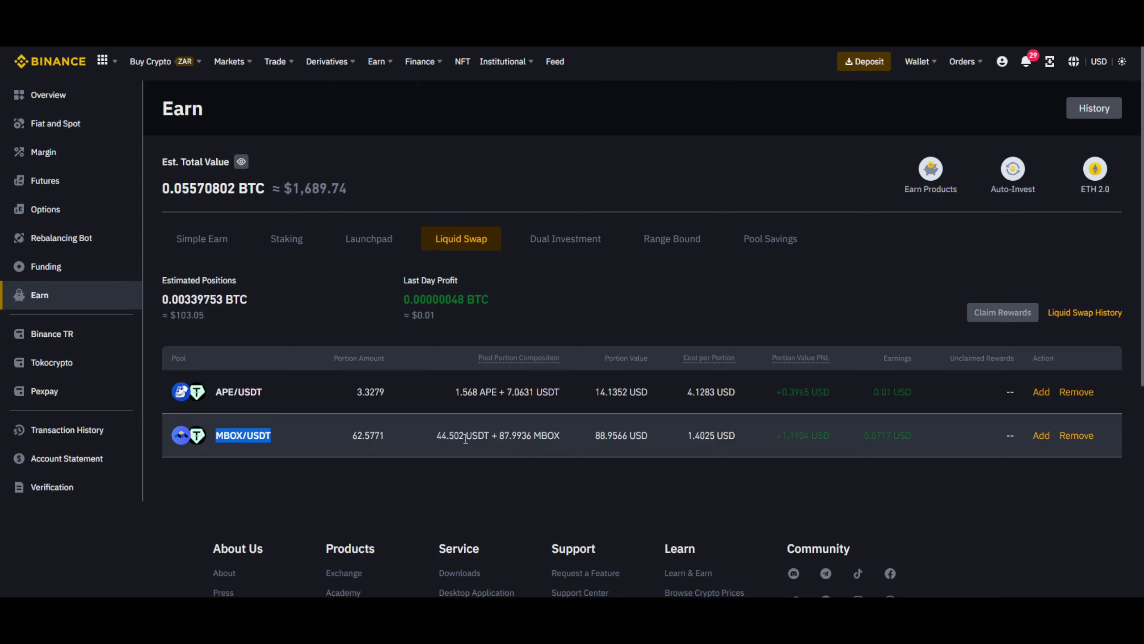
click(263, 436)
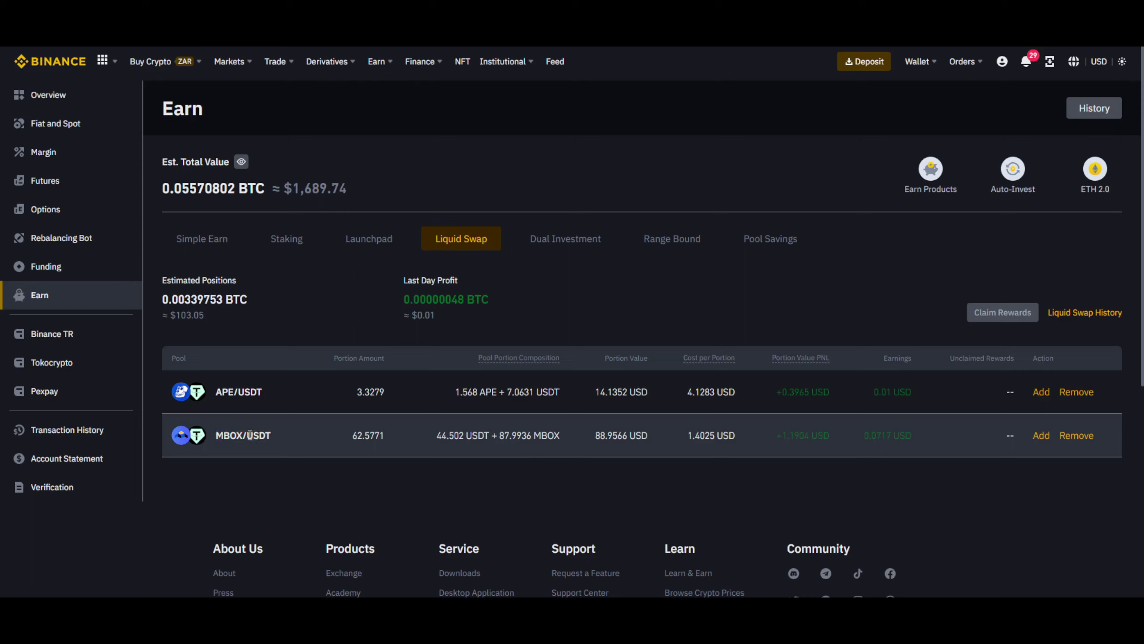
Highlight MBOX and USDT in the pool name, then bring up Fiat and Spot showing 190.58049211 MBOX.
double_click(251, 435)
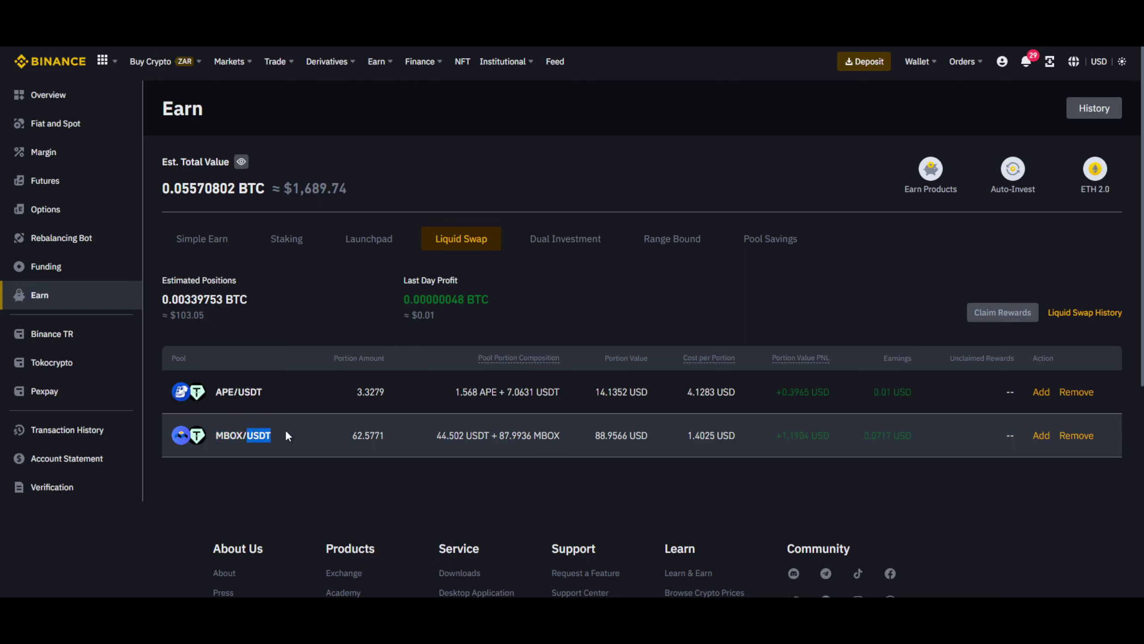
double_click(236, 434)
click(236, 433)
double_click(242, 434)
click(250, 435)
double_click(233, 434)
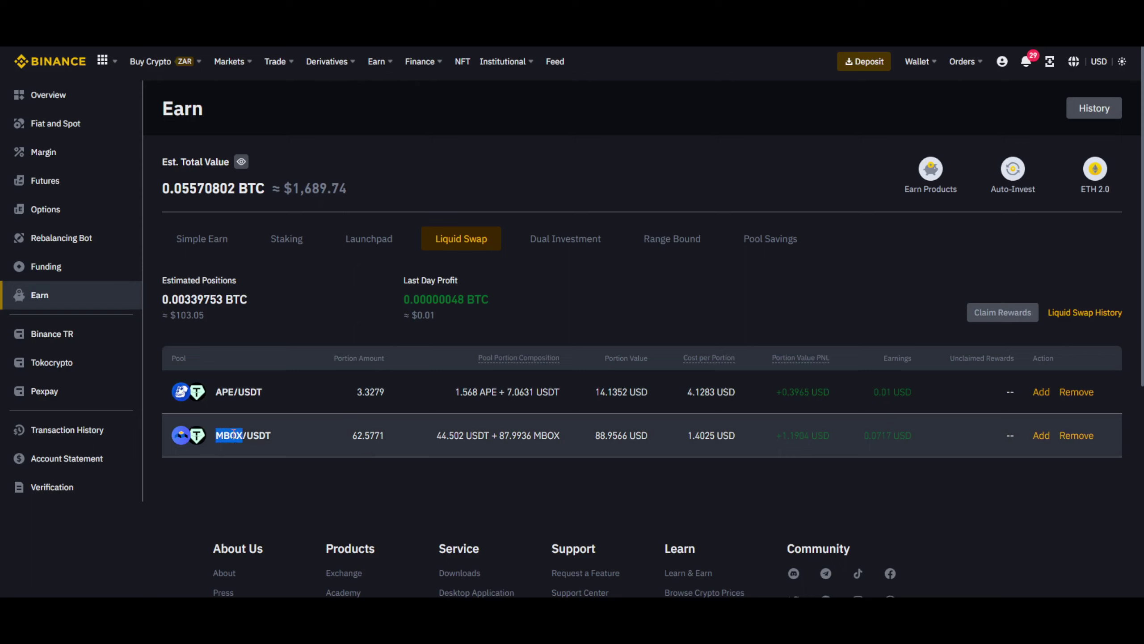
double_click(259, 435)
click(228, 432)
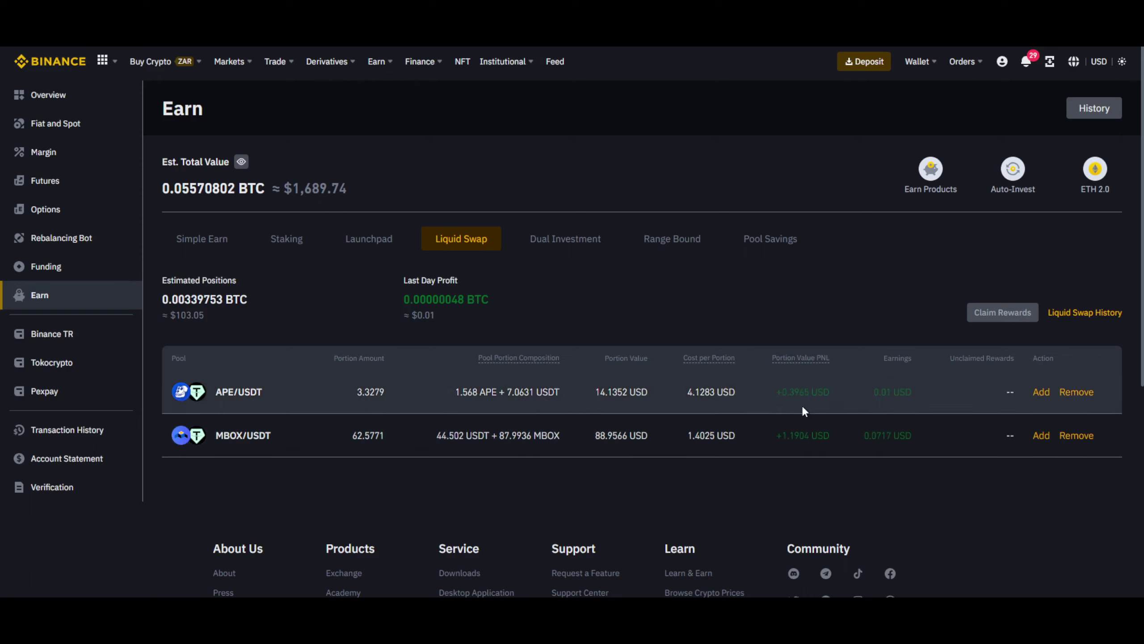
mouse_move(919, 61)
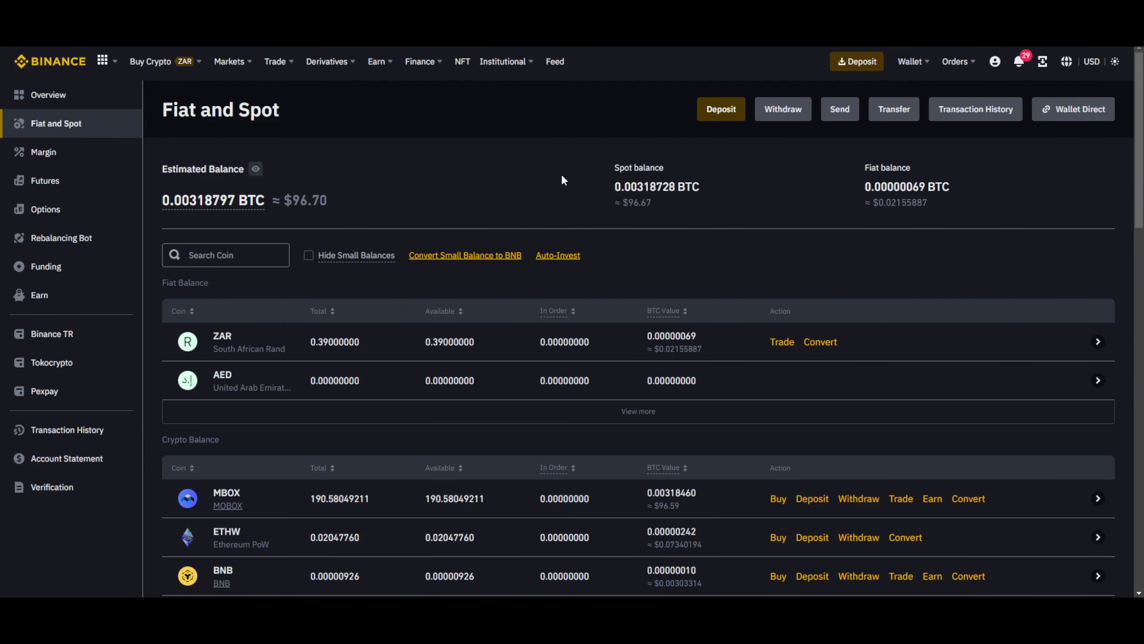
Subscribe the full 190.58049211 MBOX to Flexible Simple Earn with Max, then view the holding.
scroll(340, 401, down, 3)
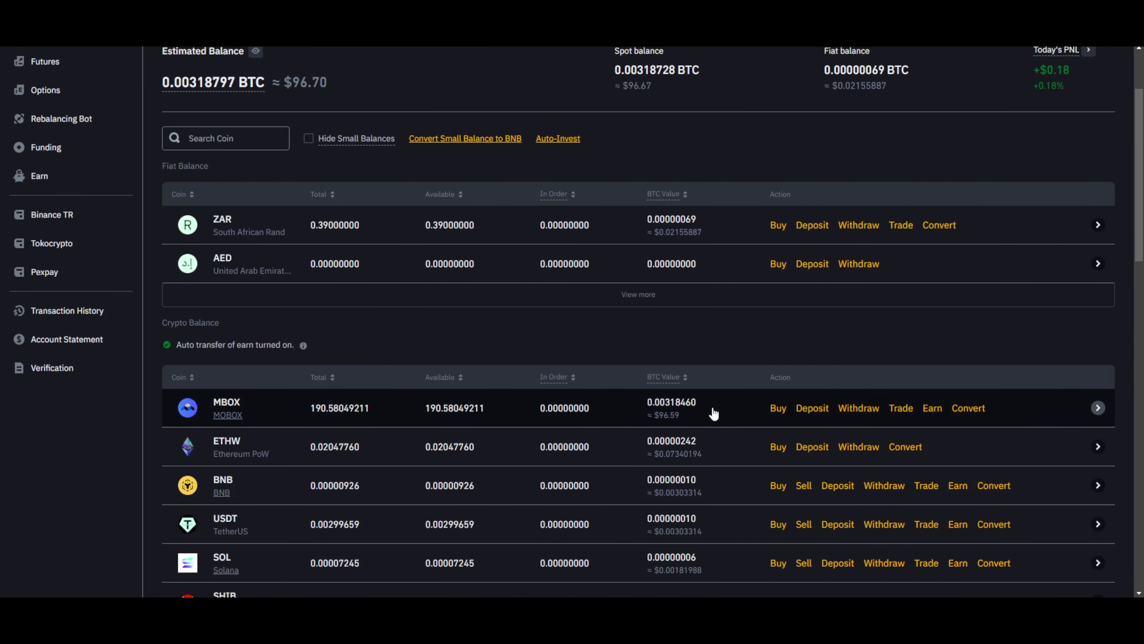
mouse_move(937, 419)
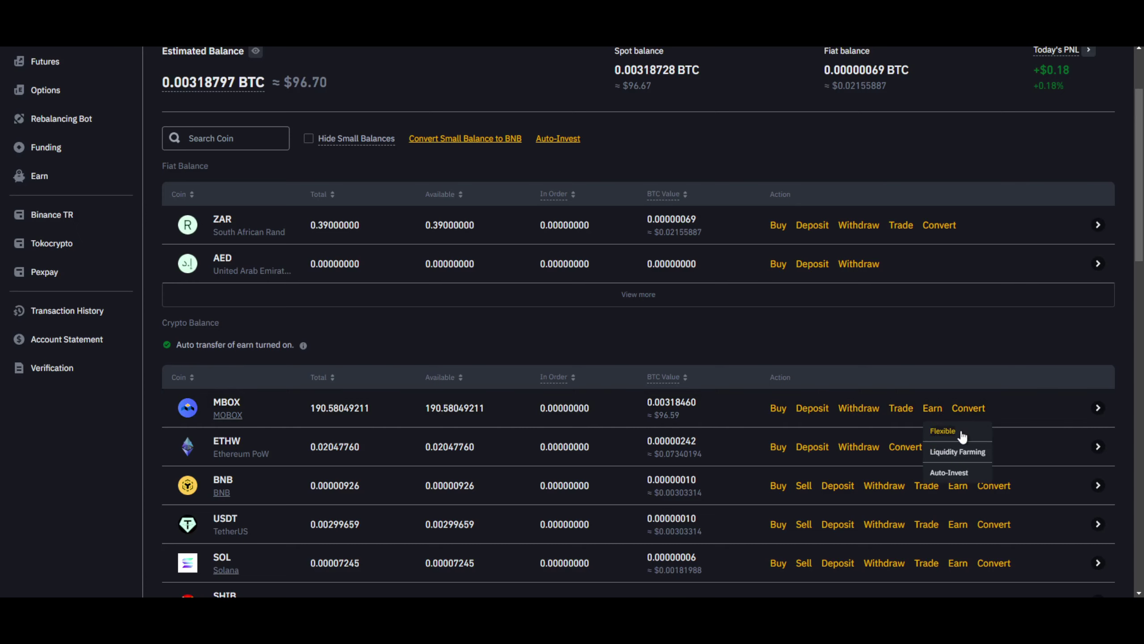
click(962, 434)
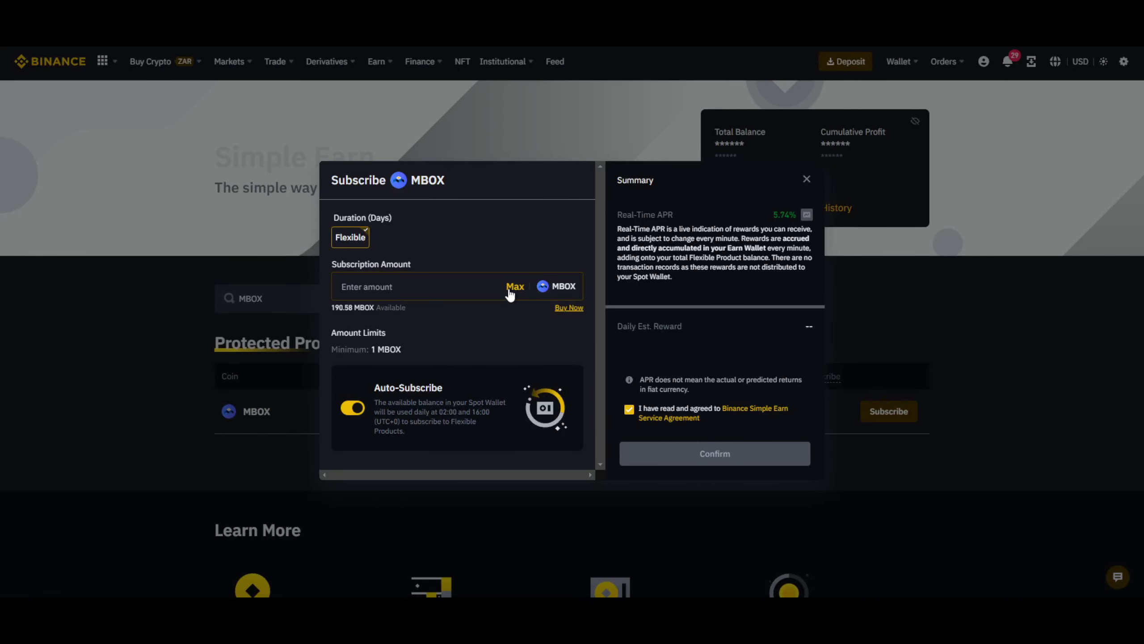
click(509, 290)
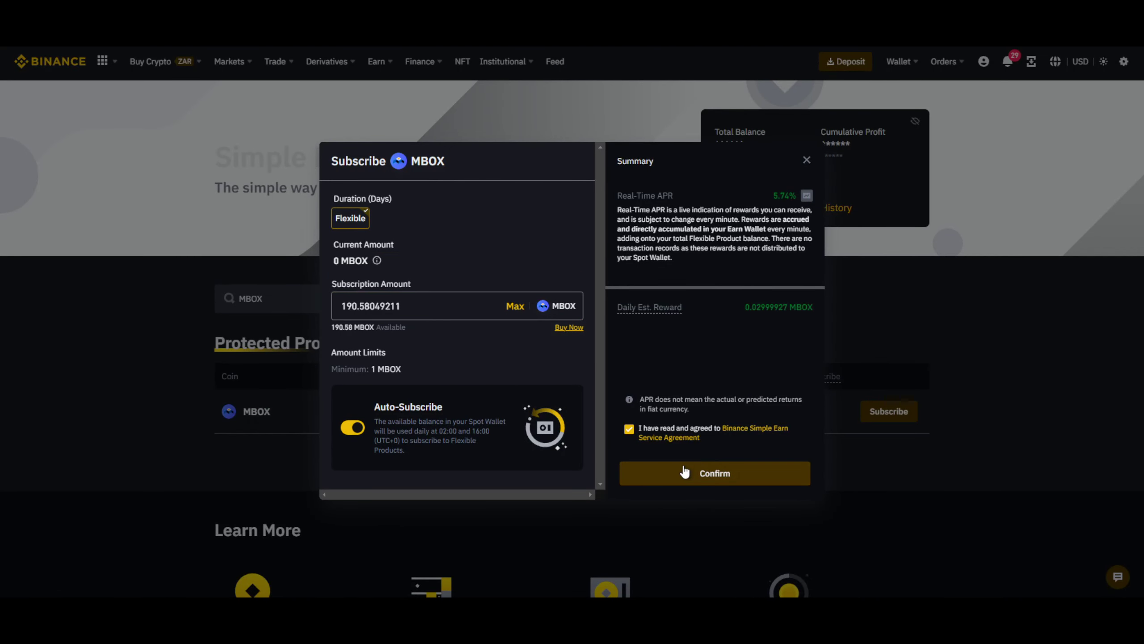
click(704, 473)
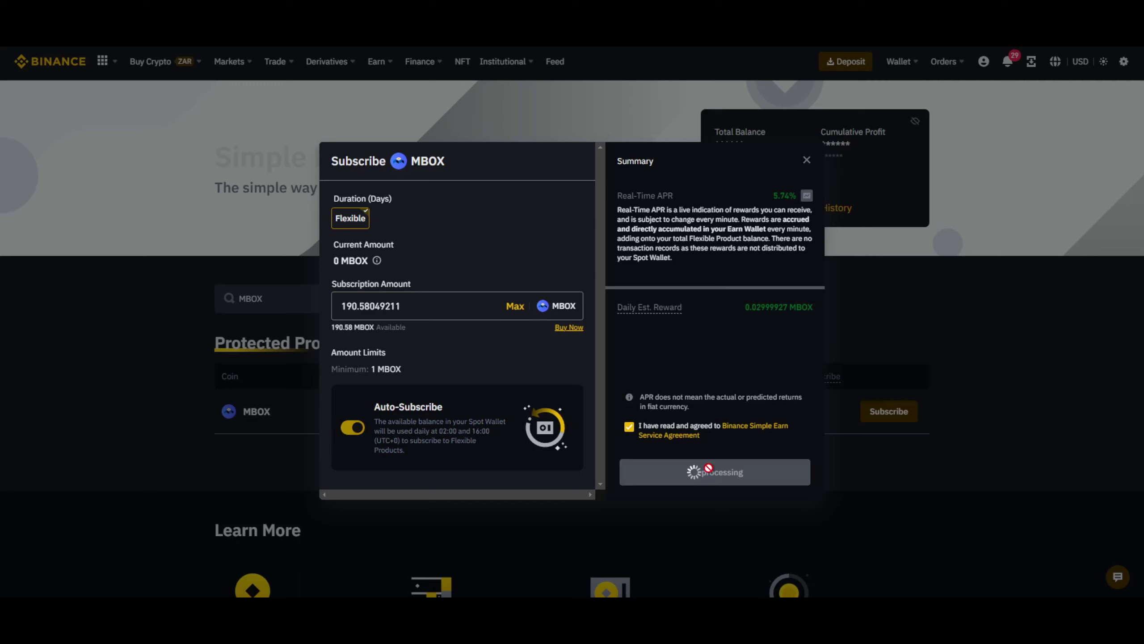
click(636, 414)
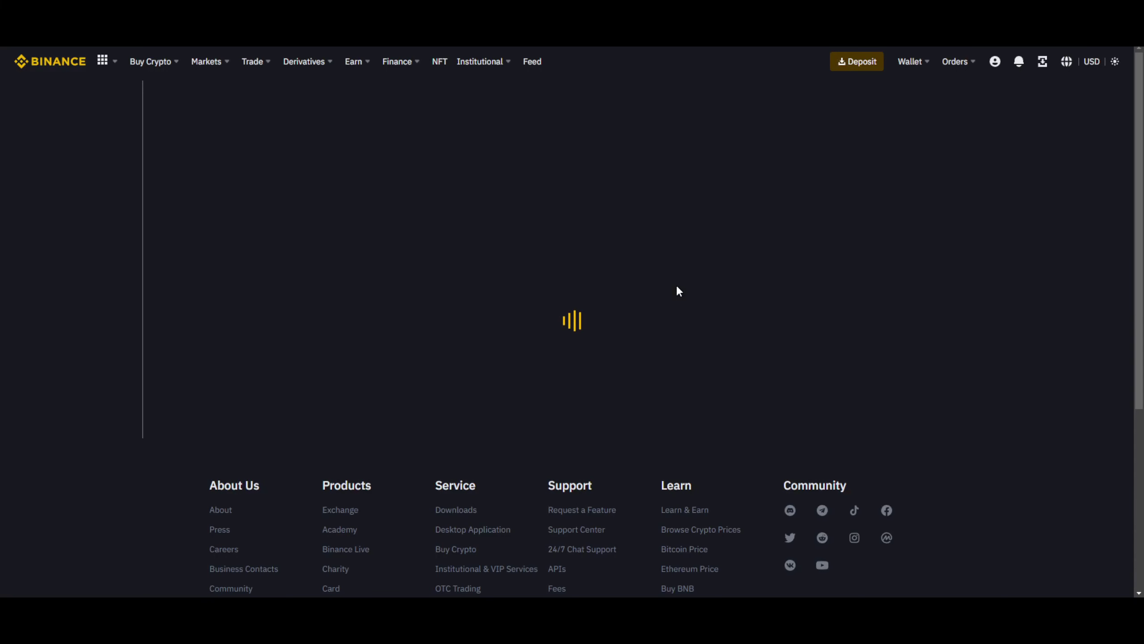
Scroll the Flexible holdings and highlight the MBOX row's 5.74% APR entry.
scroll(549, 326, down, 3)
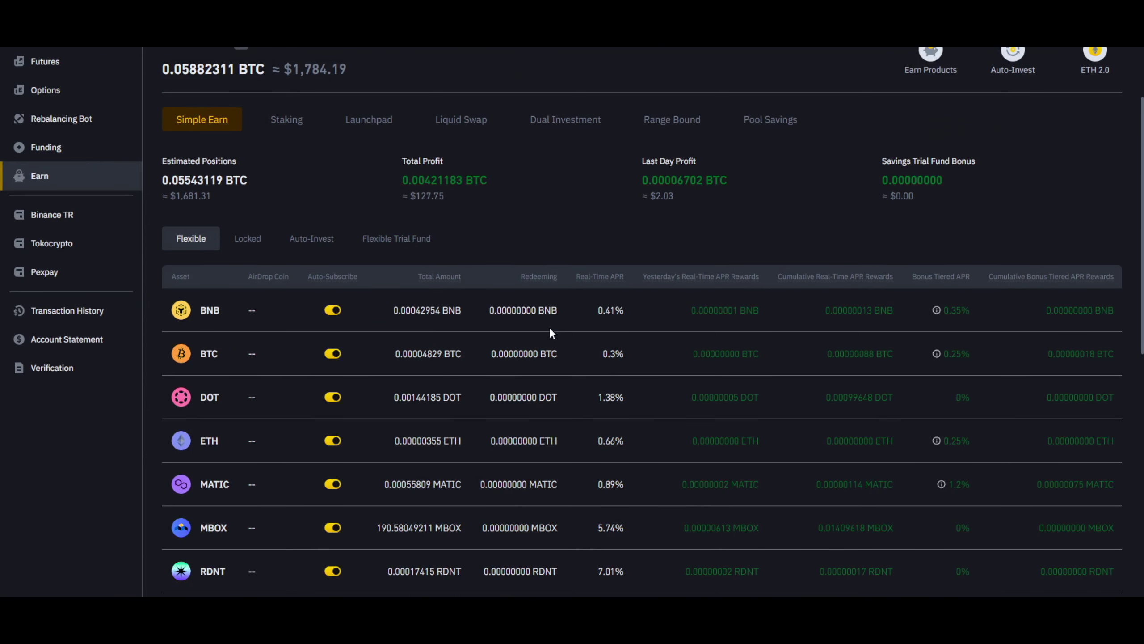
scroll(279, 329, down, 3)
scroll(346, 342, up, 1)
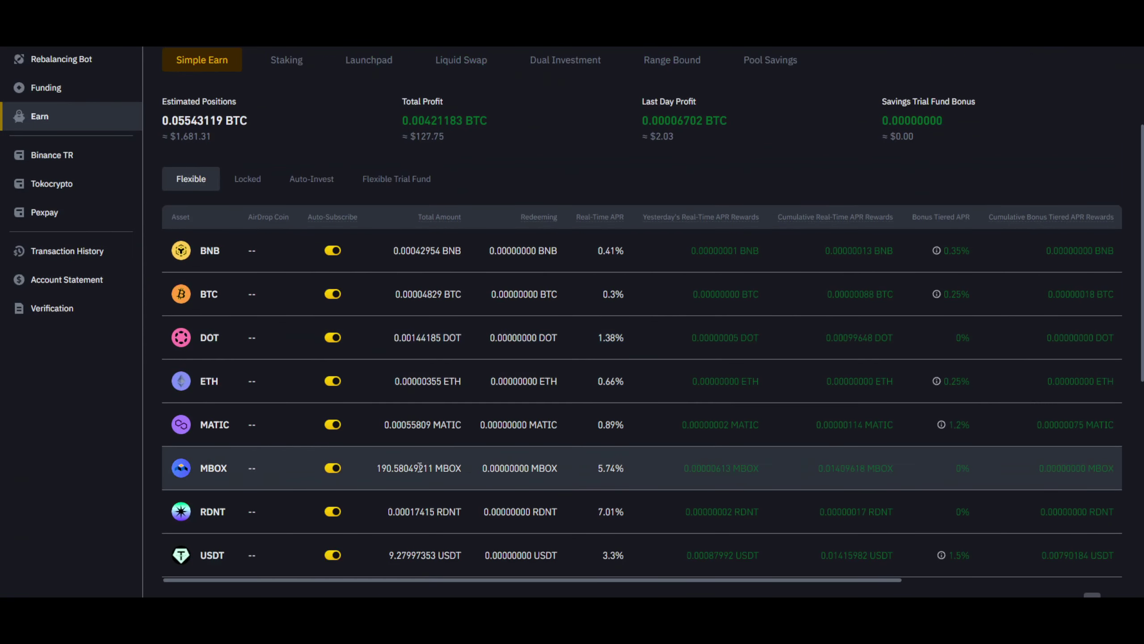
drag(377, 468, 464, 469)
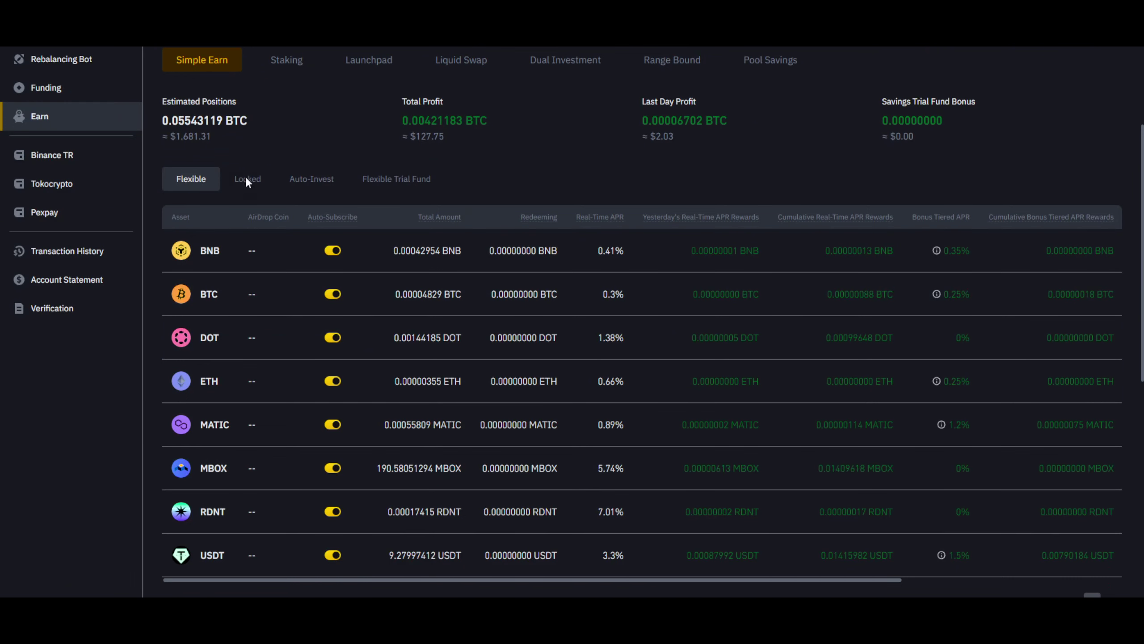
Show Portfolio MBOX-BTC 1's Auto-Invest holdings and highlight its 90% MBOX and 10% BTC split.
click(246, 179)
click(318, 179)
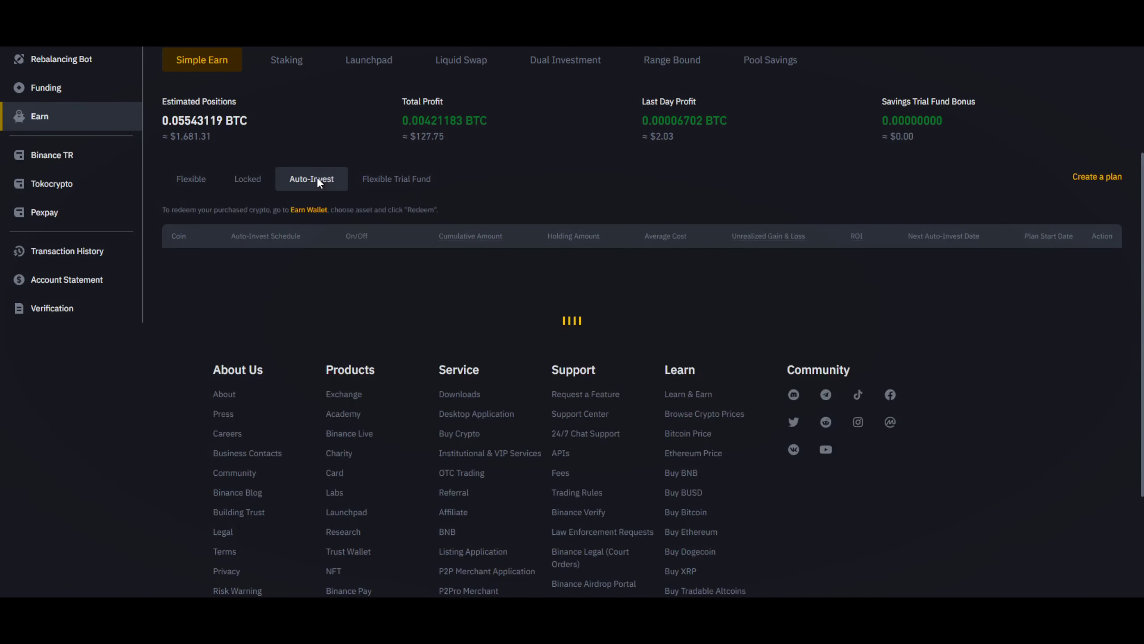
click(603, 271)
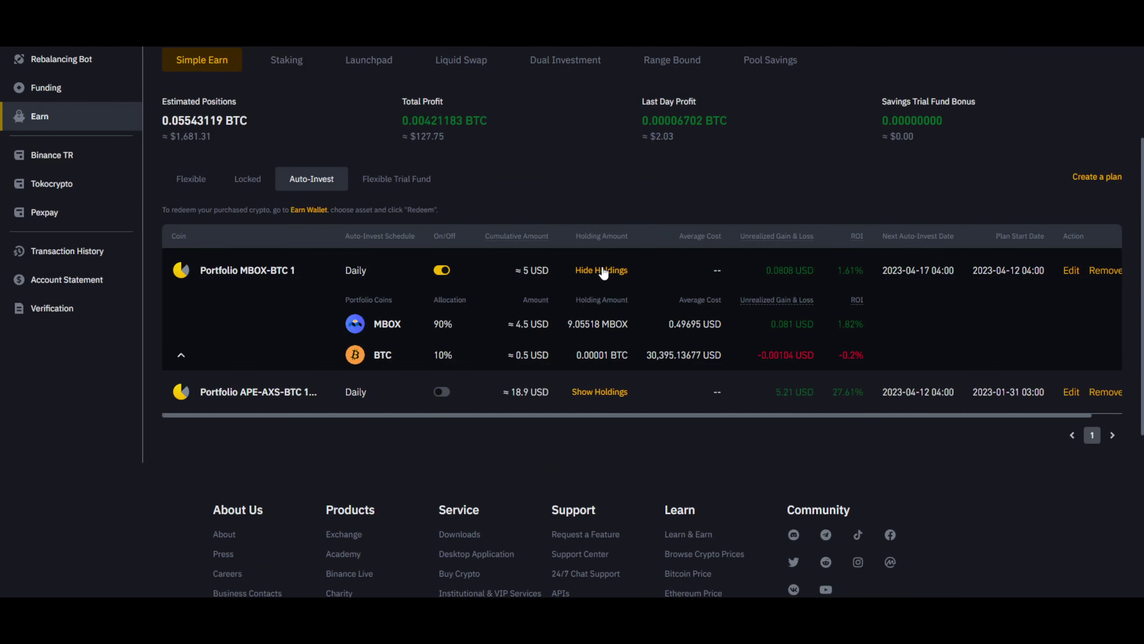
drag(374, 329, 428, 326)
click(457, 329)
click(429, 326)
drag(433, 325, 449, 349)
scroll(543, 194, up, 3)
scroll(549, 302, down, 3)
Return to Flexible holdings and review BNB, MBOX at 190.58053377, and USDT at 9.2799747.
click(193, 178)
double_click(212, 250)
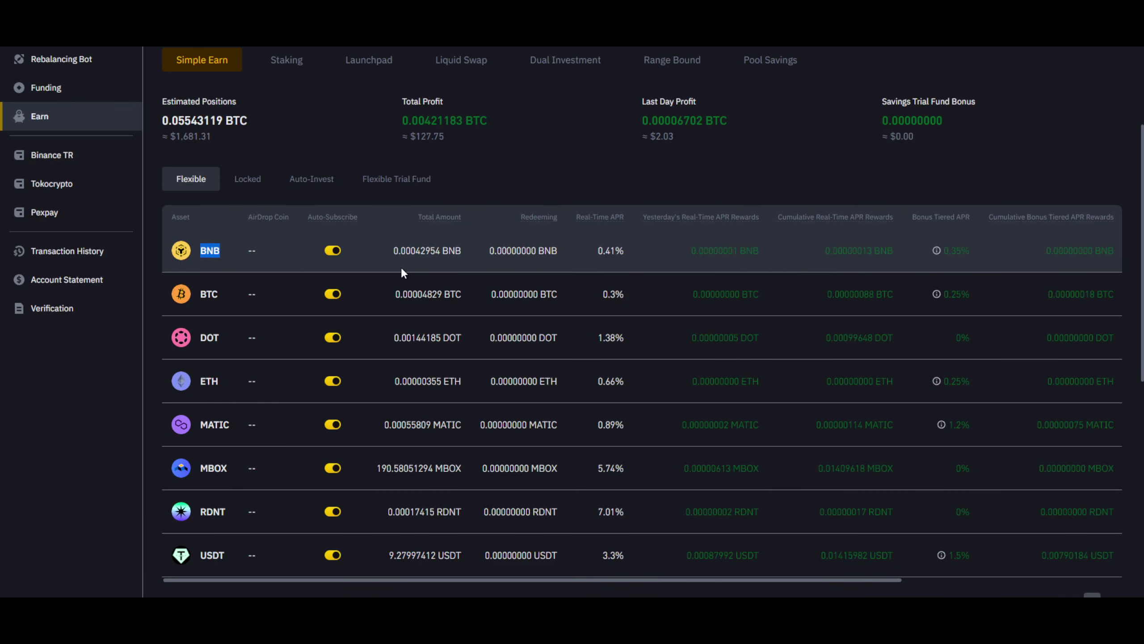
drag(392, 250, 436, 252)
click(434, 253)
scroll(388, 225, up, 5)
scroll(388, 225, down, 3)
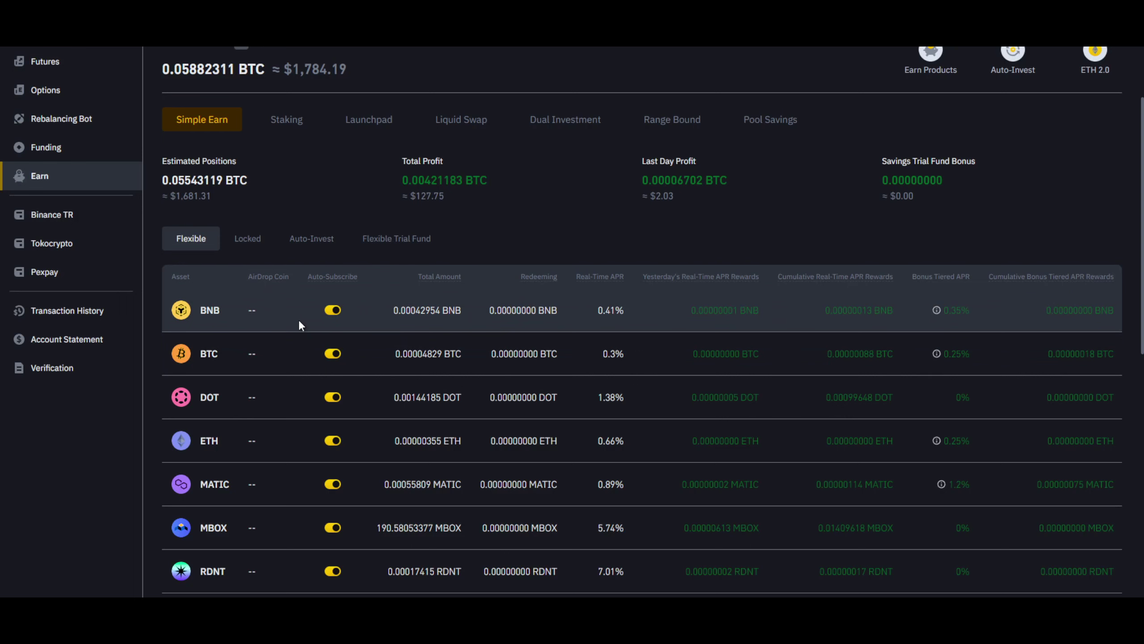
scroll(298, 319, down, 3)
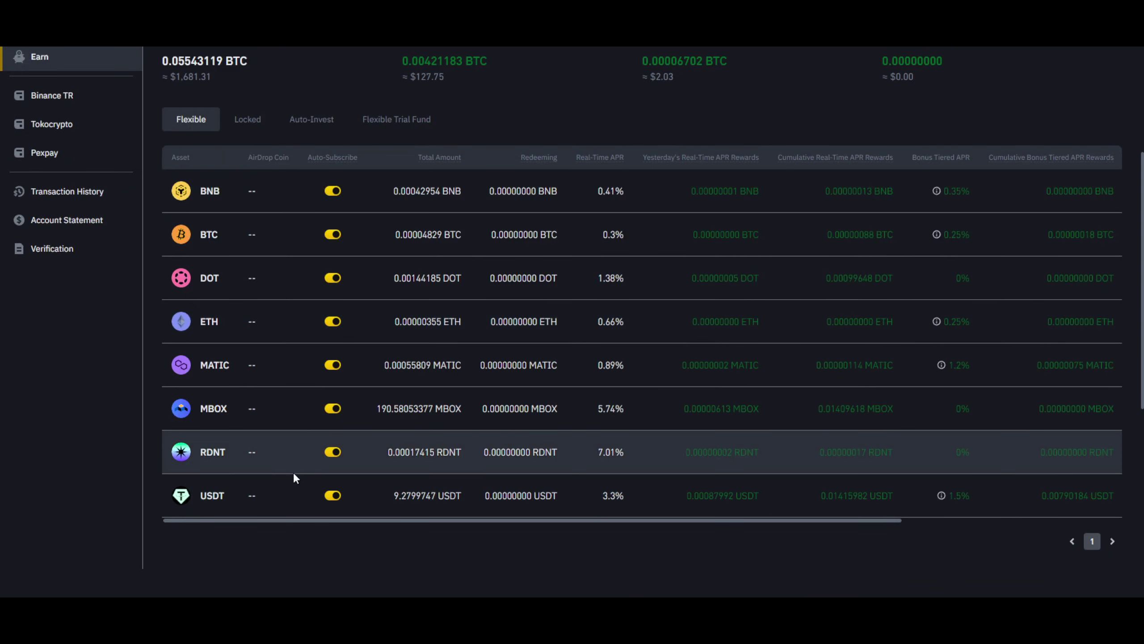
drag(397, 495, 436, 496)
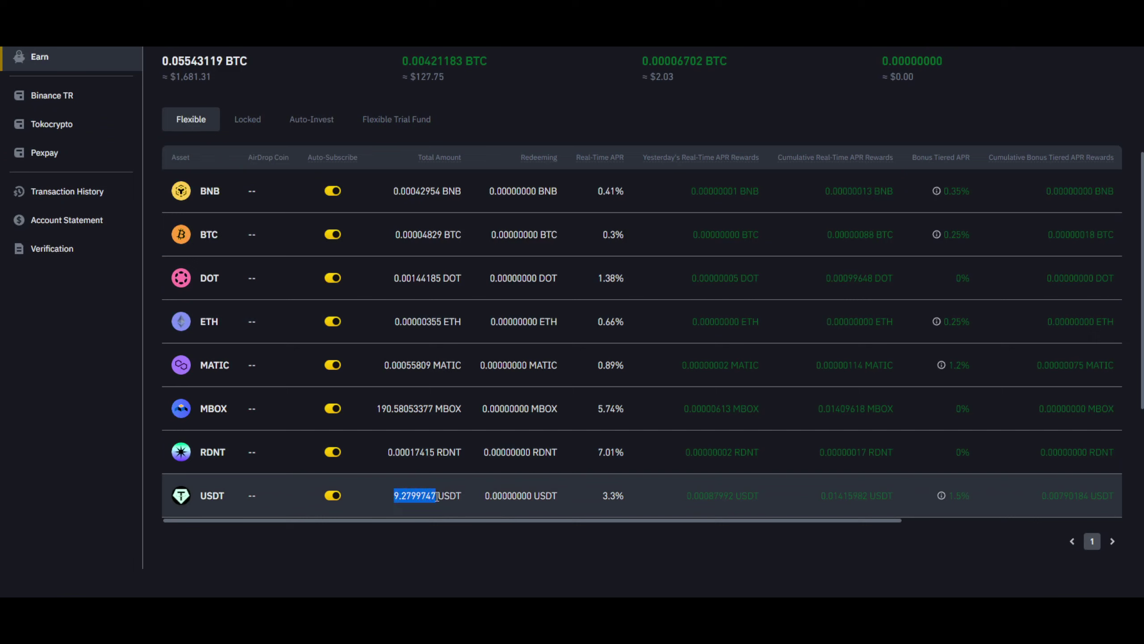